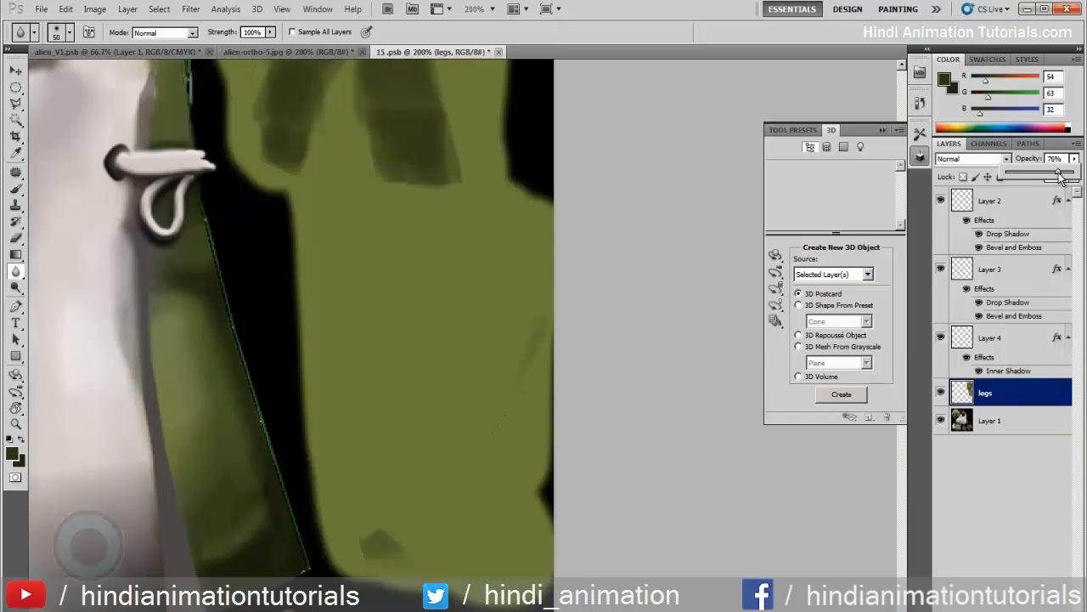
Paint the inner toe and heel area of the lower sole dark green with the Brush at 40% opacity on the legs layer
left_click_drag(412, 392, 401, 372)
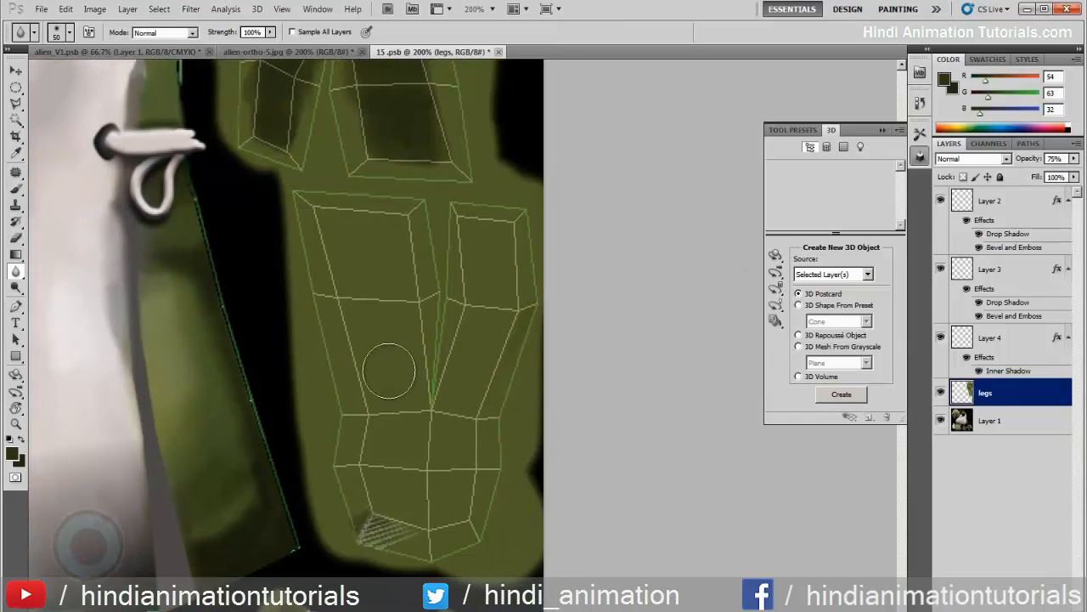
key("b")
mouse_move(323, 217)
left_mouse_down()
mouse_move(381, 220)
mouse_move(327, 228)
mouse_move(355, 271)
mouse_move(376, 259)
mouse_move(398, 282)
mouse_move(402, 311)
mouse_move(388, 286)
mouse_move(362, 307)
mouse_move(355, 361)
mouse_move(360, 286)
mouse_move(409, 442)
mouse_move(395, 472)
mouse_move(364, 453)
mouse_move(364, 377)
mouse_move(370, 499)
mouse_move(381, 521)
mouse_move(388, 505)
mouse_move(423, 519)
mouse_move(425, 467)
mouse_move(403, 482)
mouse_move(448, 506)
mouse_move(450, 523)
mouse_move(469, 485)
mouse_move(472, 448)
mouse_move(455, 427)
mouse_move(439, 469)
mouse_move(419, 412)
mouse_move(427, 438)
mouse_move(449, 438)
mouse_move(438, 422)
mouse_move(477, 286)
mouse_move(461, 382)
mouse_move(479, 393)
mouse_move(500, 328)
mouse_move(497, 365)
mouse_move(504, 225)
mouse_move(463, 227)
mouse_move(477, 319)
mouse_move(482, 236)
mouse_move(481, 290)
left_mouse_up()
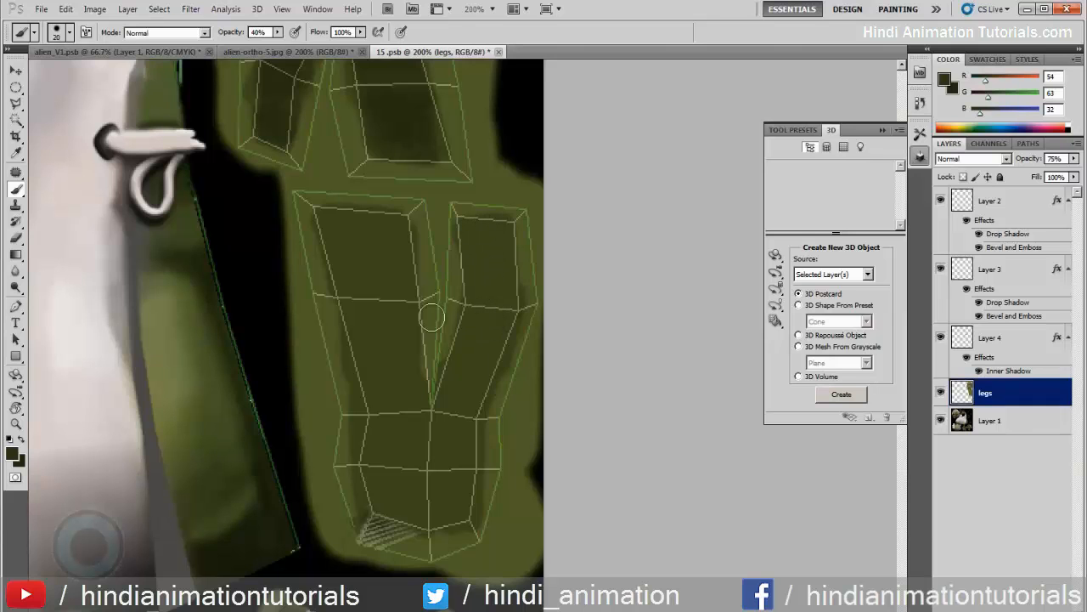
Sample the sole's dark green and lighten the foreground color to RGB 145, 168, 80
left_click_drag(158, 368, 382, 345)
key("z")
left_click(358, 430, "alt")
scroll(393, 322, "down", 8)
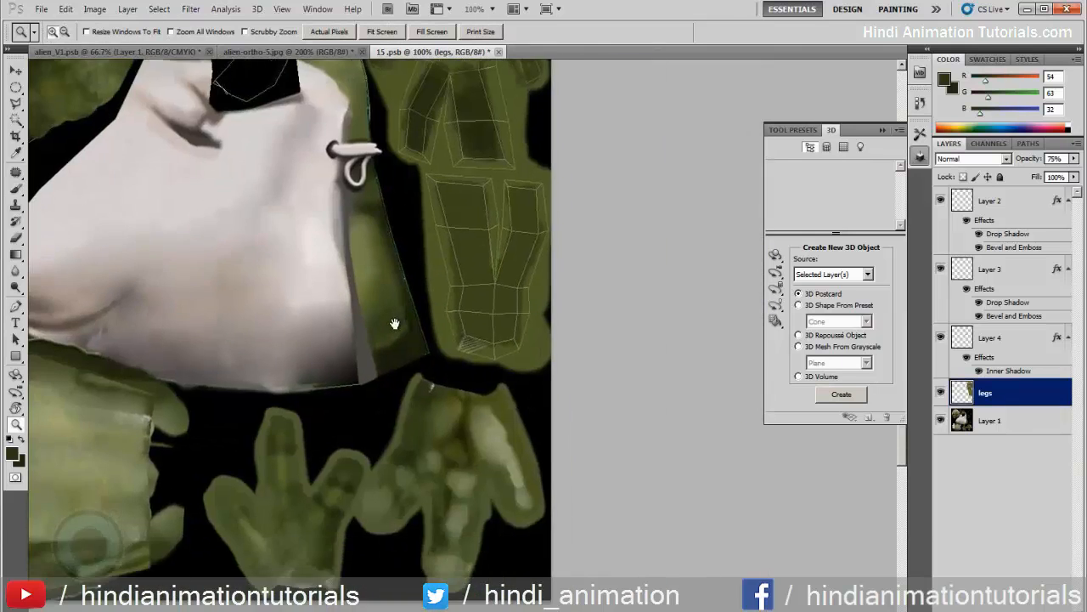
scroll(381, 280, "up", 5)
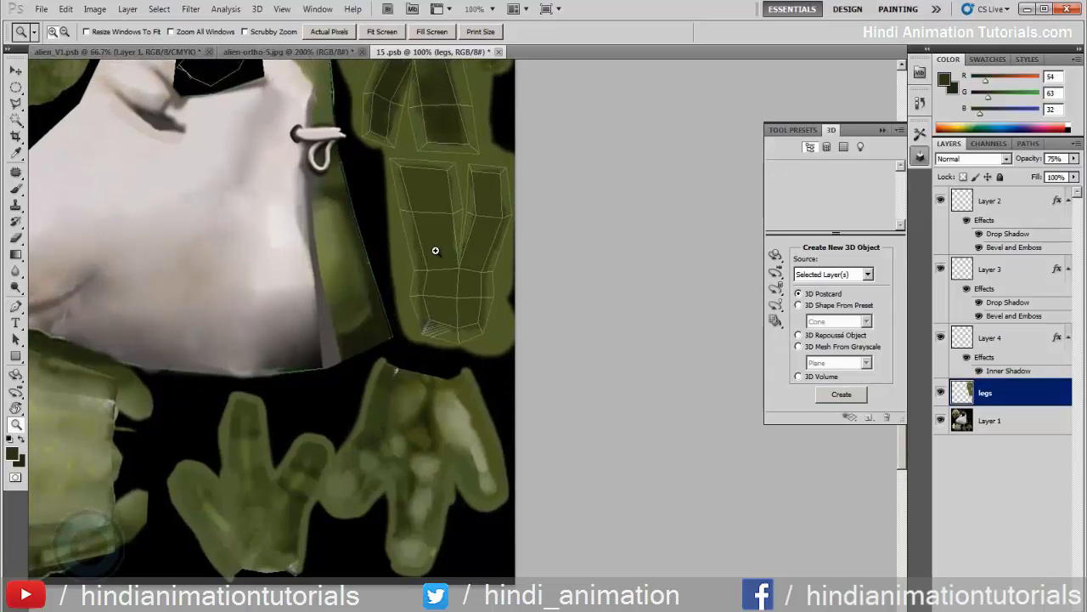
left_click(437, 247)
left_click_drag(440, 258, 421, 284)
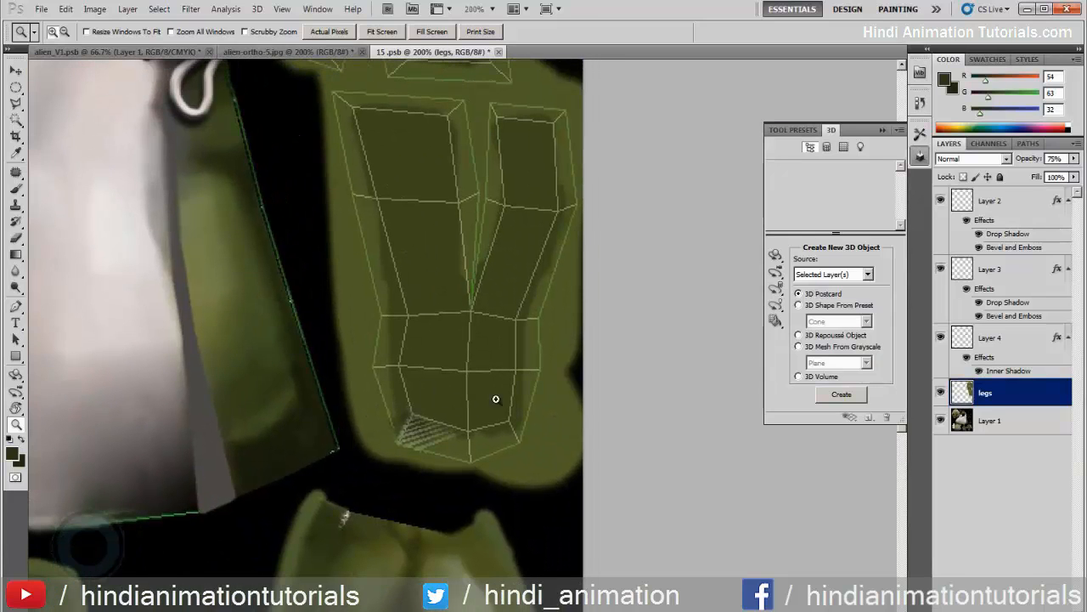
key("b")
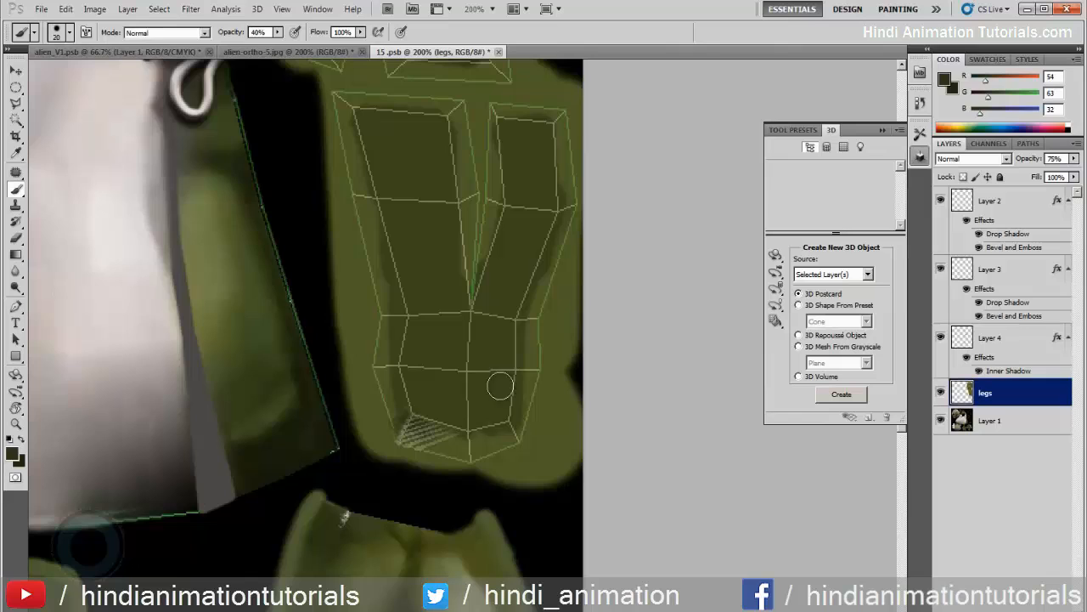
left_click(445, 391, "alt")
left_click(13, 454)
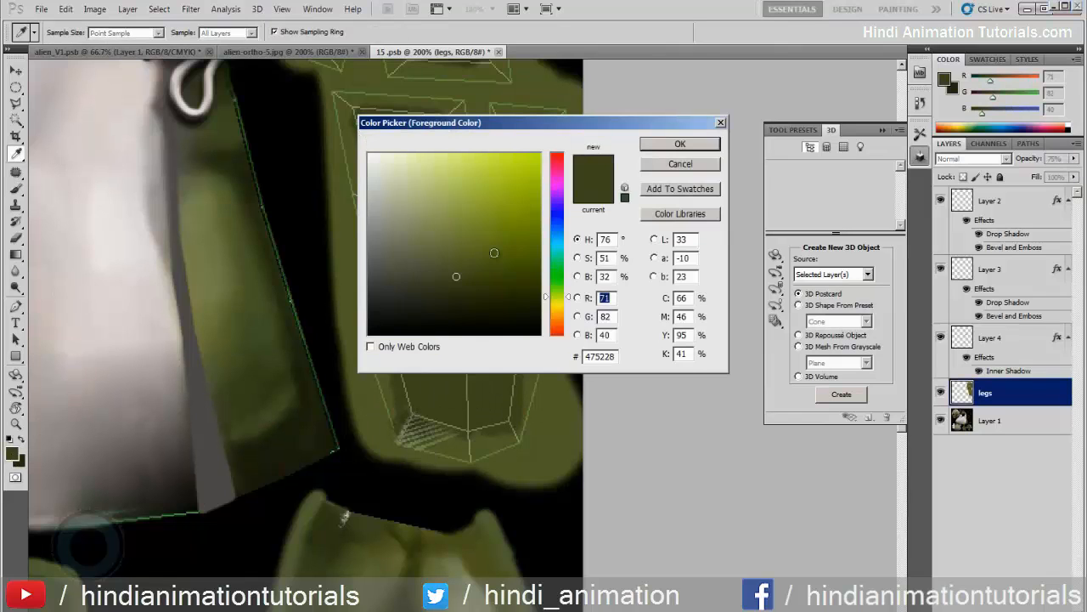
left_click_drag(457, 275, 459, 215)
left_click(686, 144)
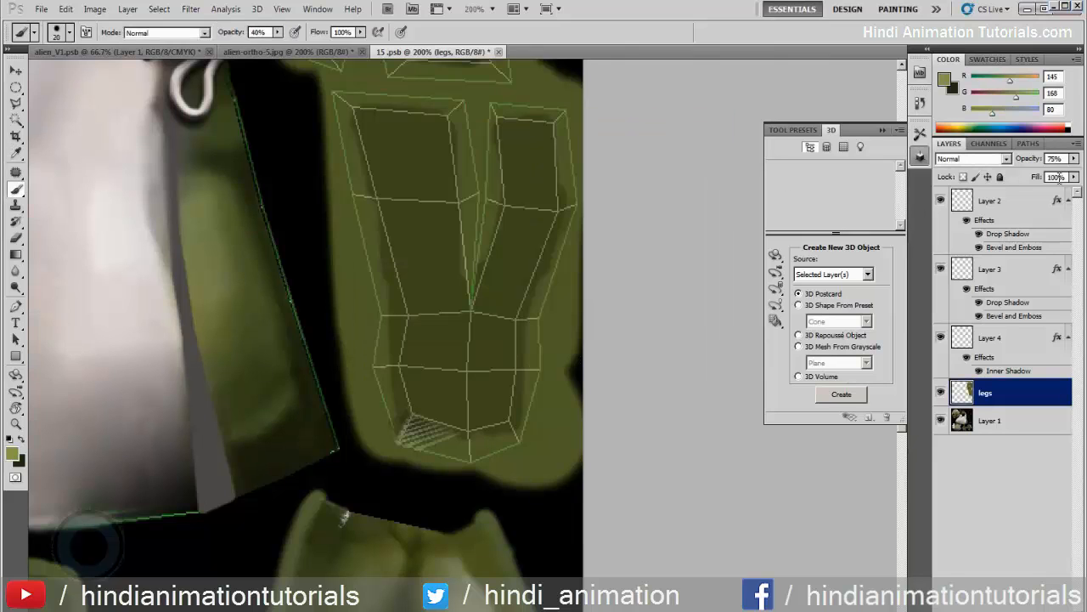
Dab light green spots on the heel and both upper toe pads, with the legs layer's opacity set to 69%
left_click(1073, 159)
left_click_drag(1068, 175, 1076, 174)
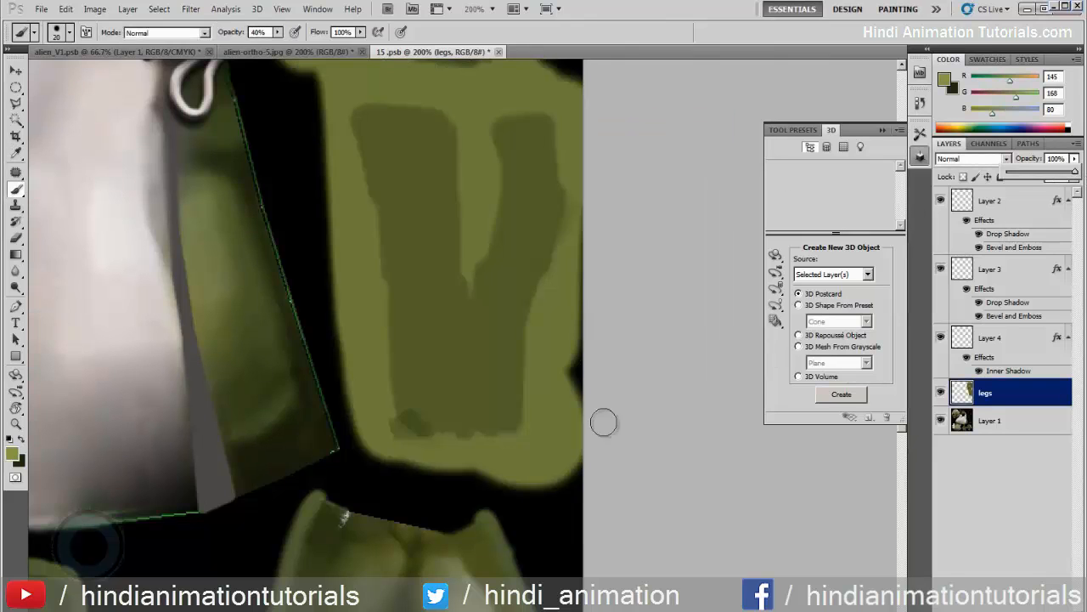
left_click(454, 373)
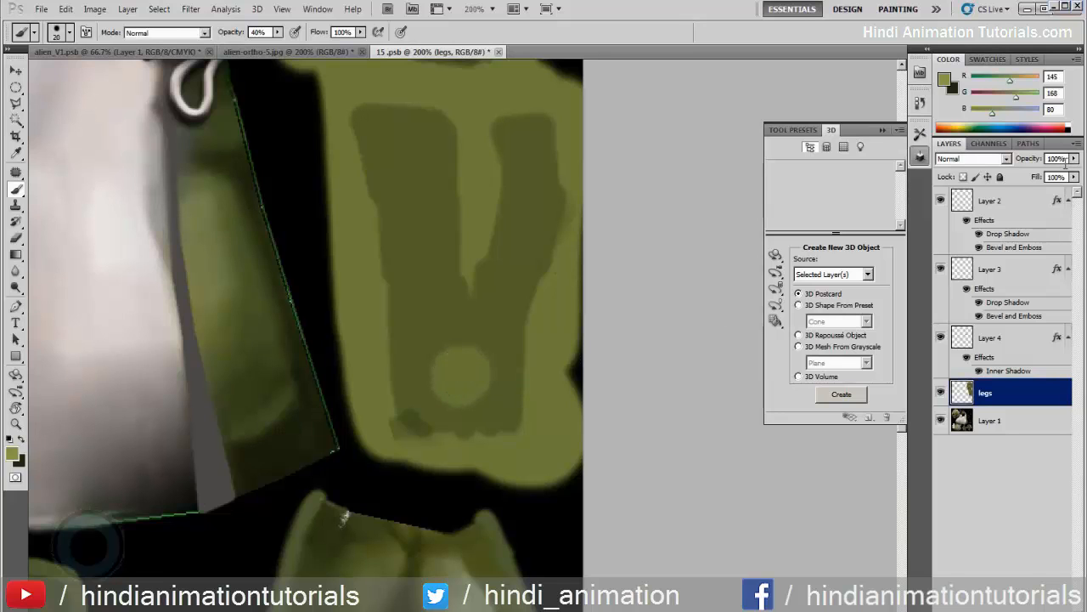
left_click_drag(1074, 159, 1053, 176)
left_click(406, 153)
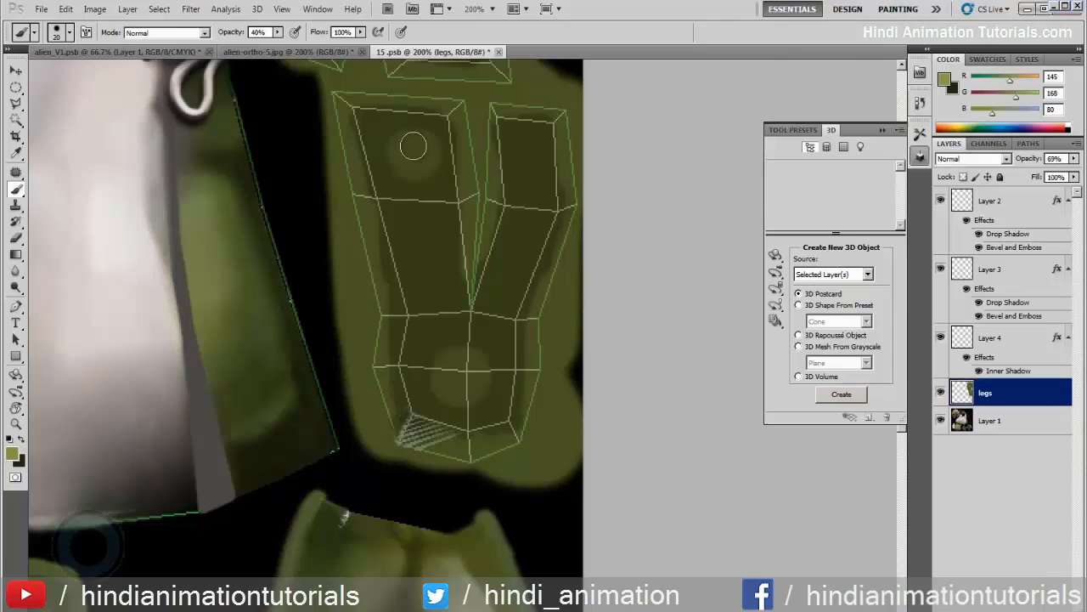
left_click(526, 154)
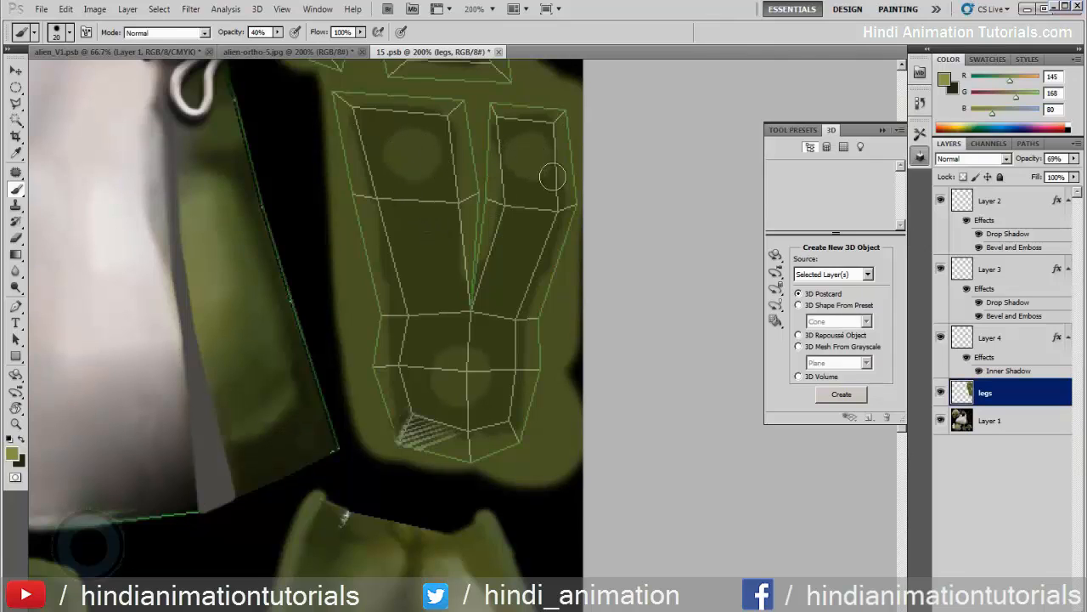
left_click_drag(432, 240, 429, 247)
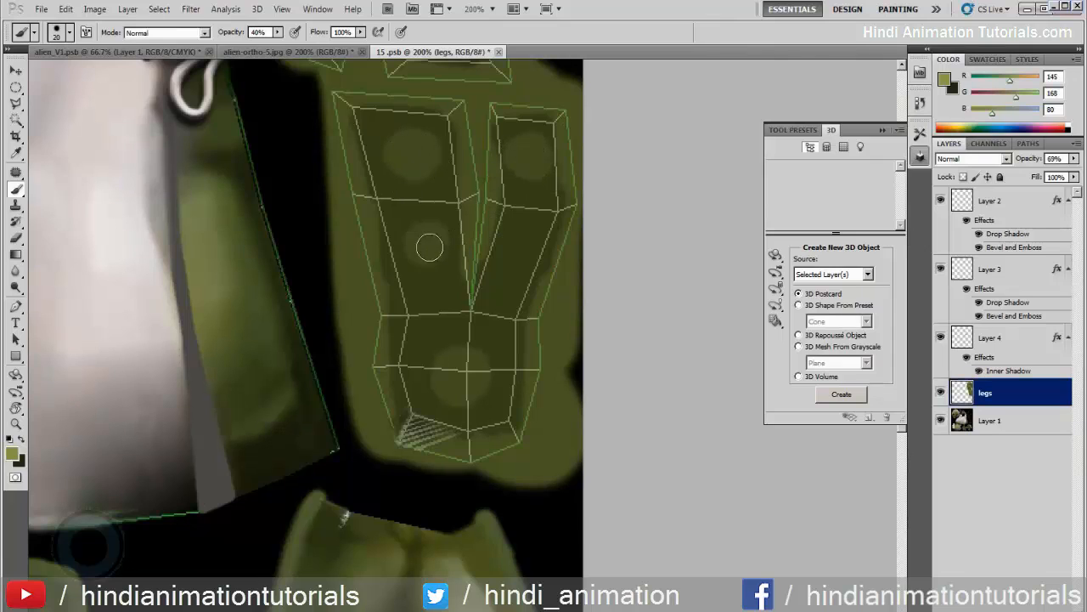
left_click(522, 235)
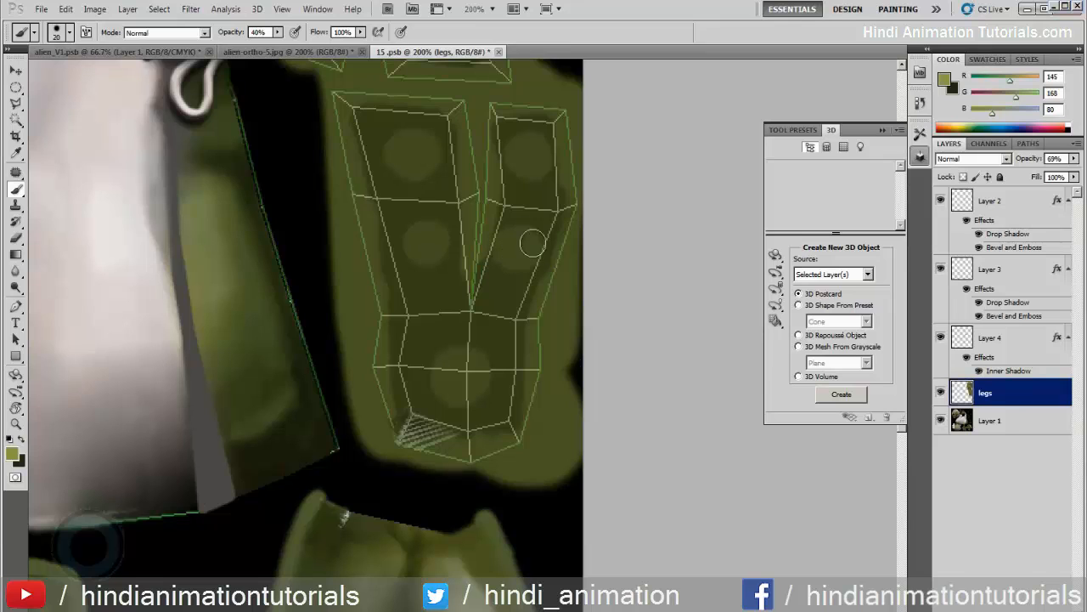
key("ctrl+alt+z")
key("ctrl+alt+z")
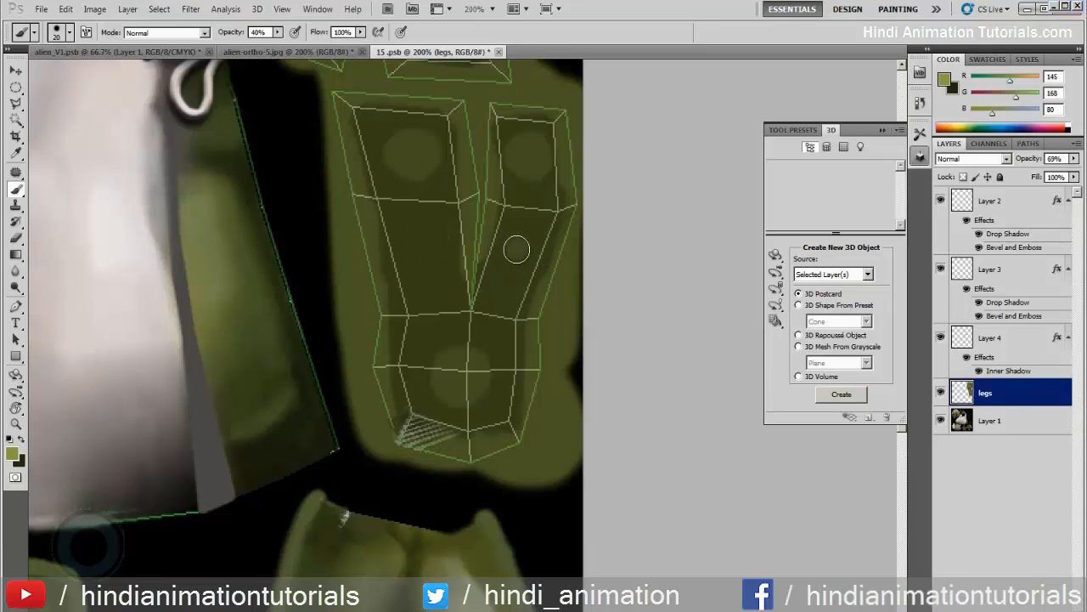
Dab light green spots on the two lower toe pads and brighten the spots' centres with a size 10 brush
left_click(516, 248)
left_click(425, 246)
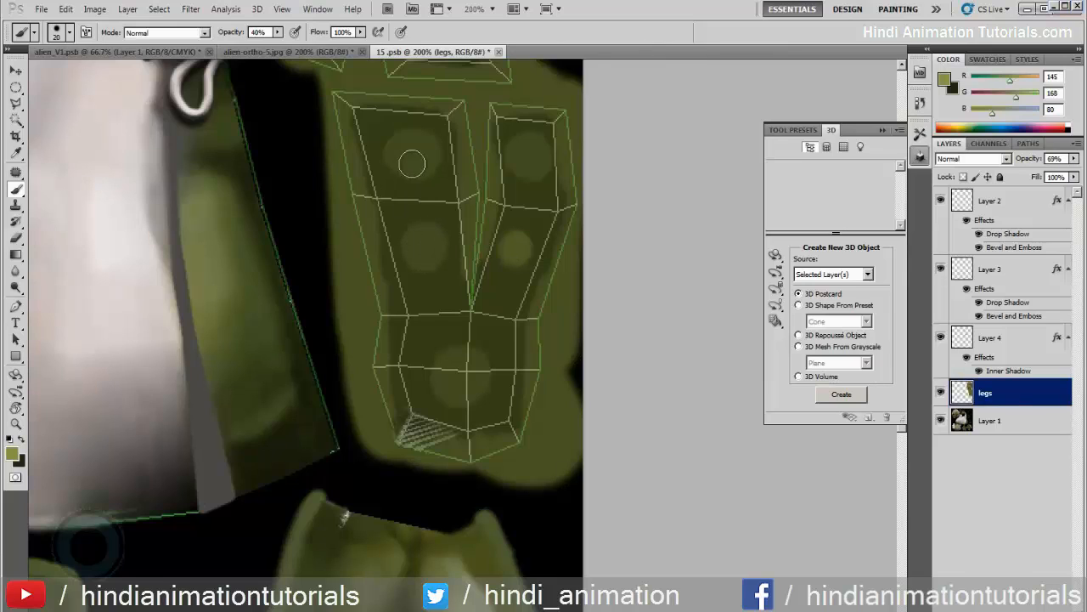
key("bracketleft")
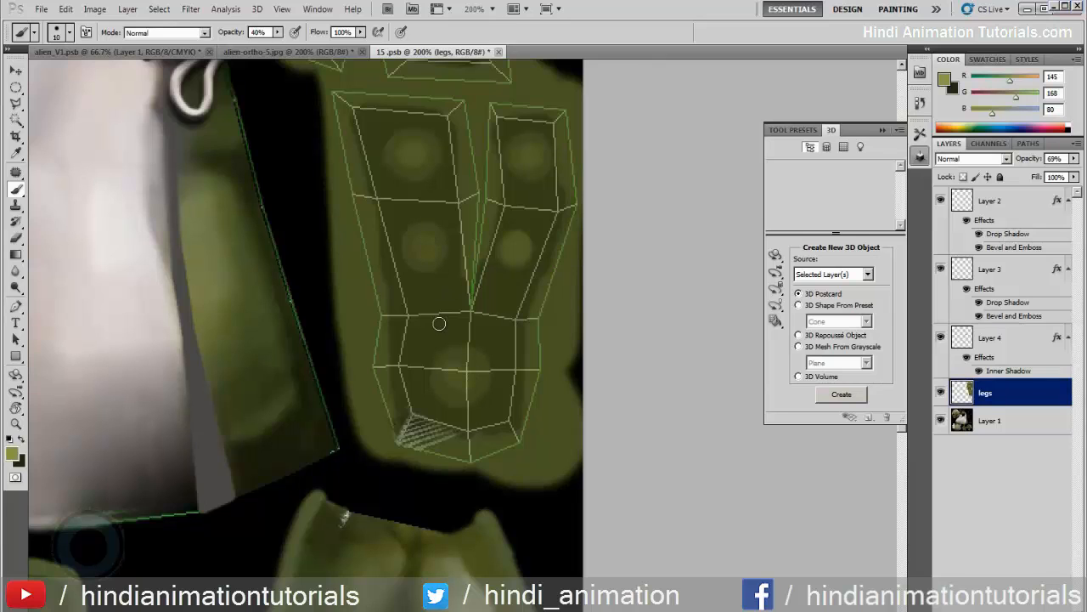
scroll(450, 327, "down", 3)
left_click_drag(436, 262, 435, 279)
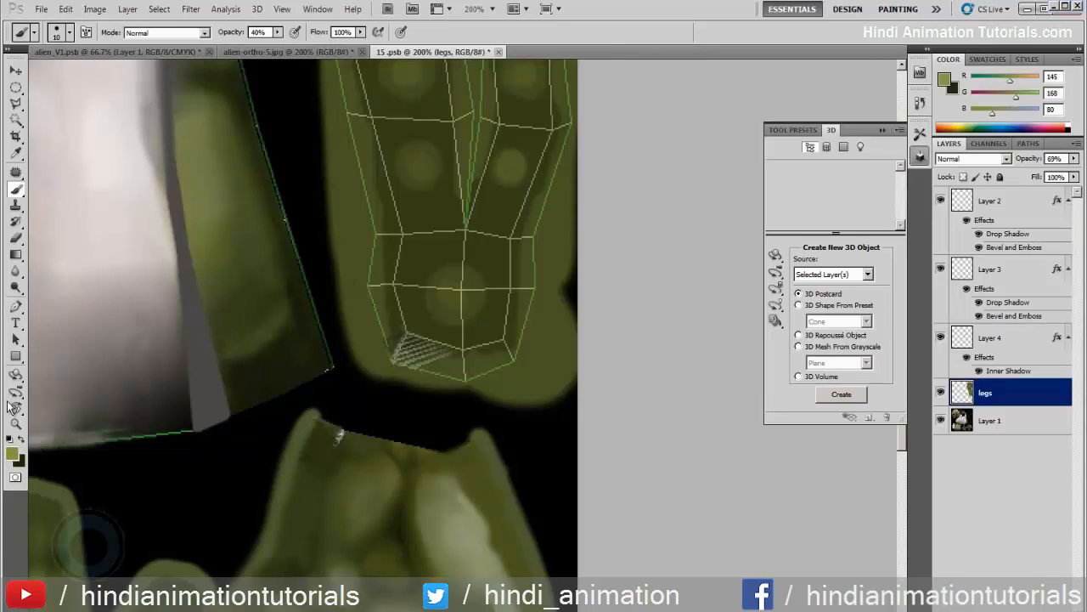
Set the foreground color to #bbd27b and dab small highlights in the centres of the five sole spots
left_click(14, 453)
mouse_move(462, 214)
left_mouse_down()
mouse_move(463, 183)
mouse_move(440, 185)
left_mouse_up()
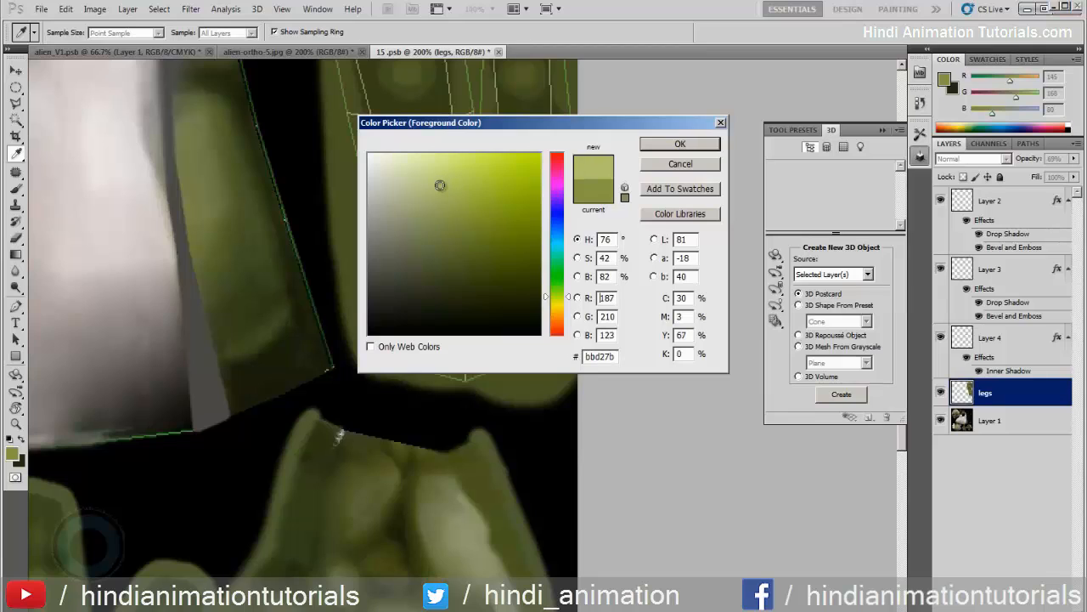
left_click(680, 144)
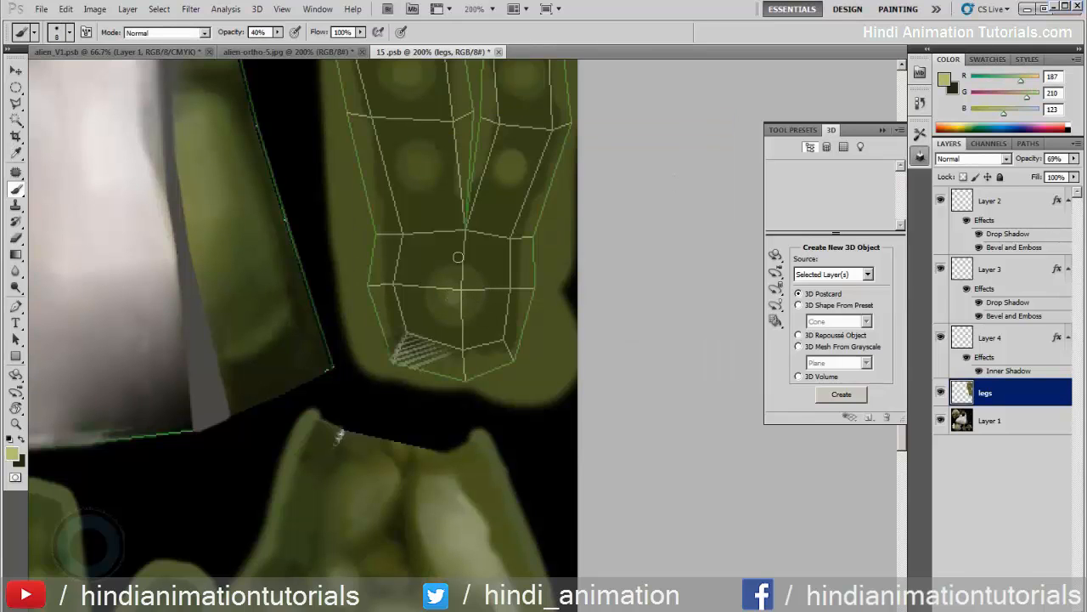
left_click(421, 168)
scroll(439, 187, "up", 2)
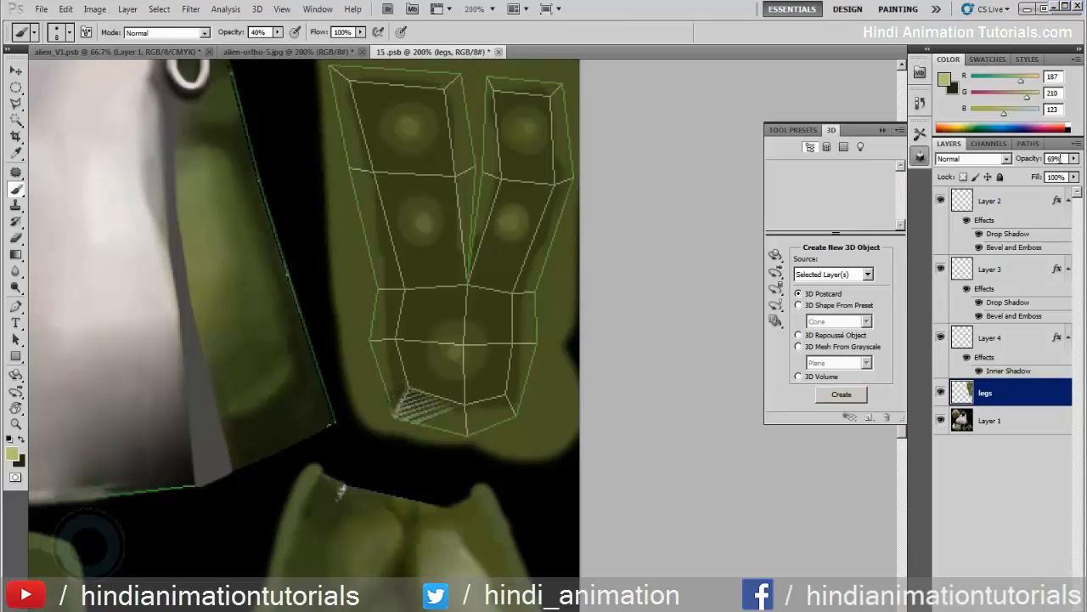
Raise the legs layer's opacity to 100% and soften the sole's highlight spots with the Blur tool
left_click(1074, 158)
left_click_drag(1053, 172, 1075, 173)
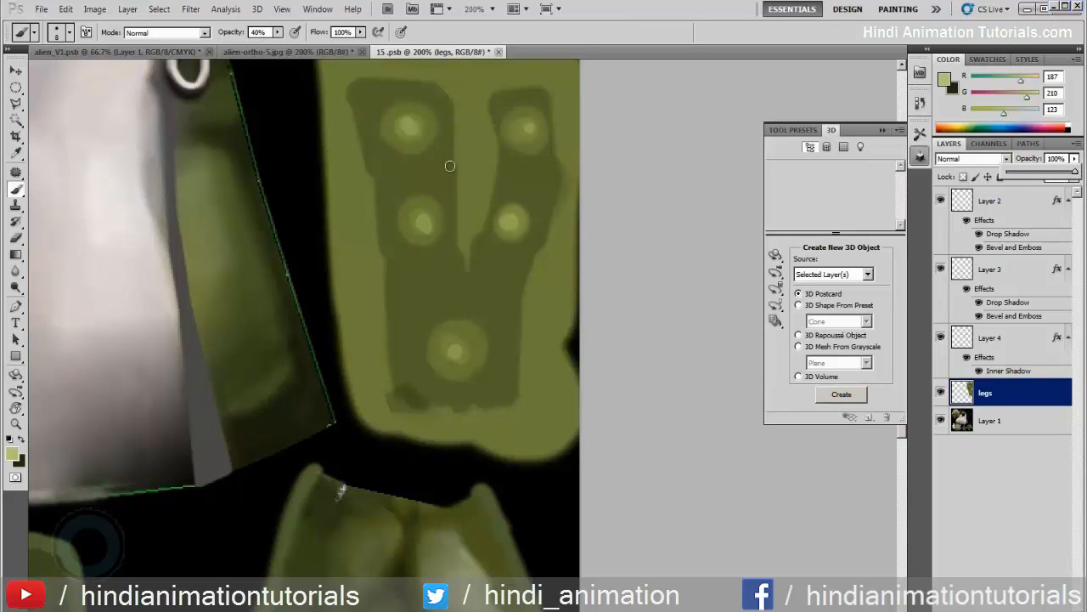
left_click(15, 270)
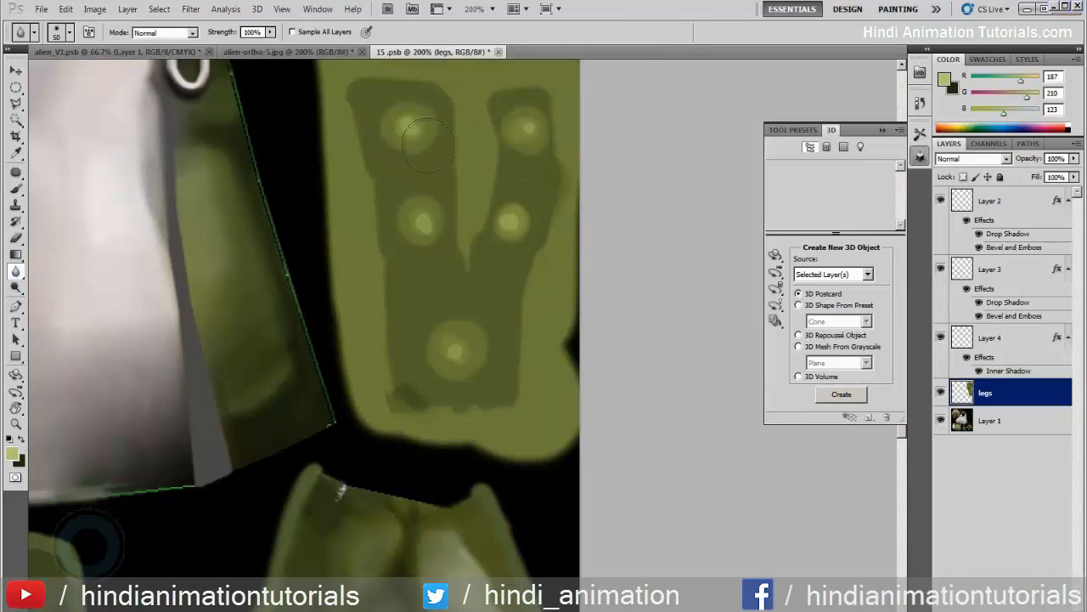
left_click_drag(415, 138, 409, 130)
left_click_drag(408, 218, 415, 220)
left_click_drag(459, 357, 450, 358)
Switch to alien_V1.psb and rotate the 3D model to examine the soles of the feet from below
left_click(76, 51)
left_click(776, 251)
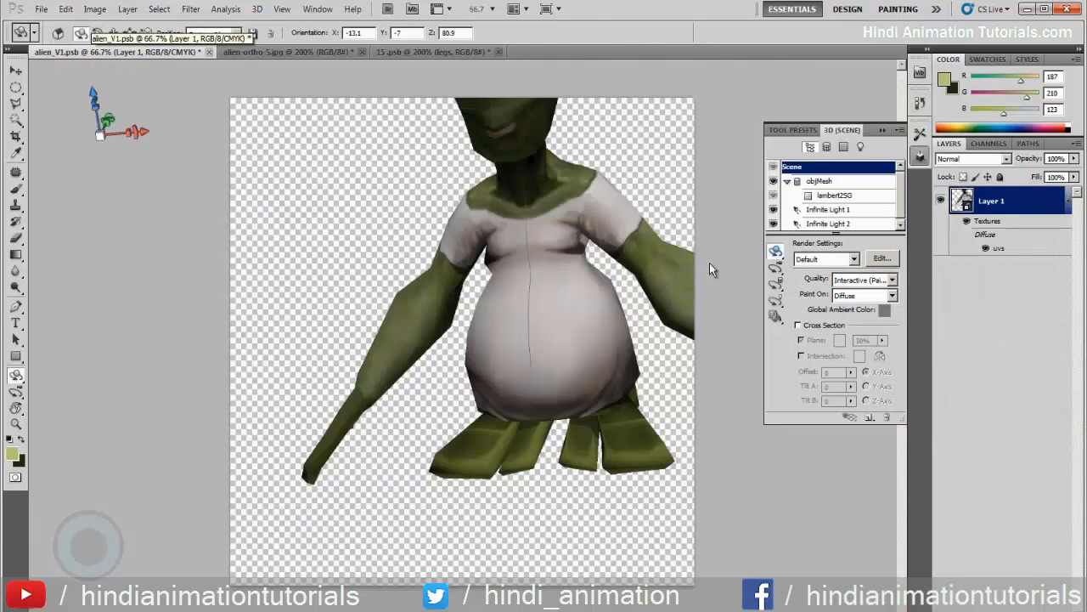
left_click_drag(455, 297, 372, 159)
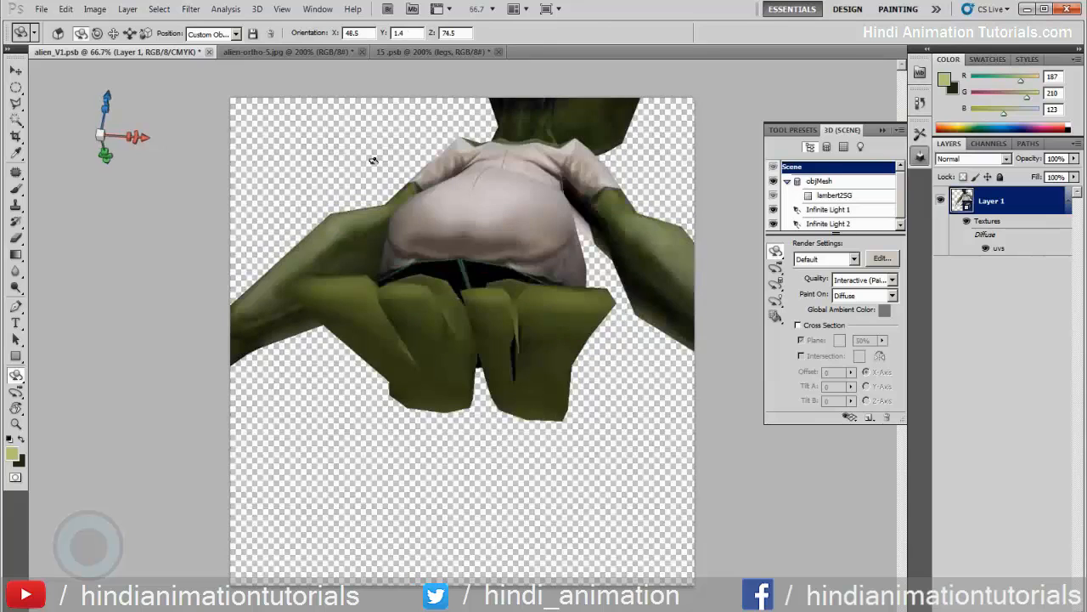
Return to 15.psb and select and copy the whole legs layer, checking its contents by toggling its visibility
left_click(444, 50)
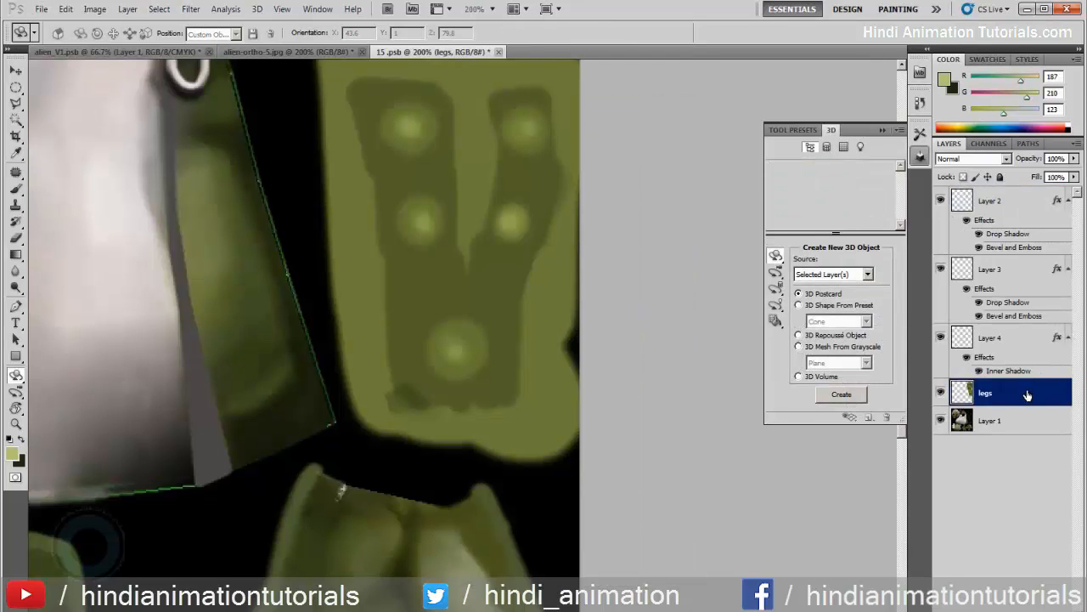
key("ctrl+a")
left_click(942, 392)
left_click(942, 391)
key("z")
left_click(463, 346, "alt")
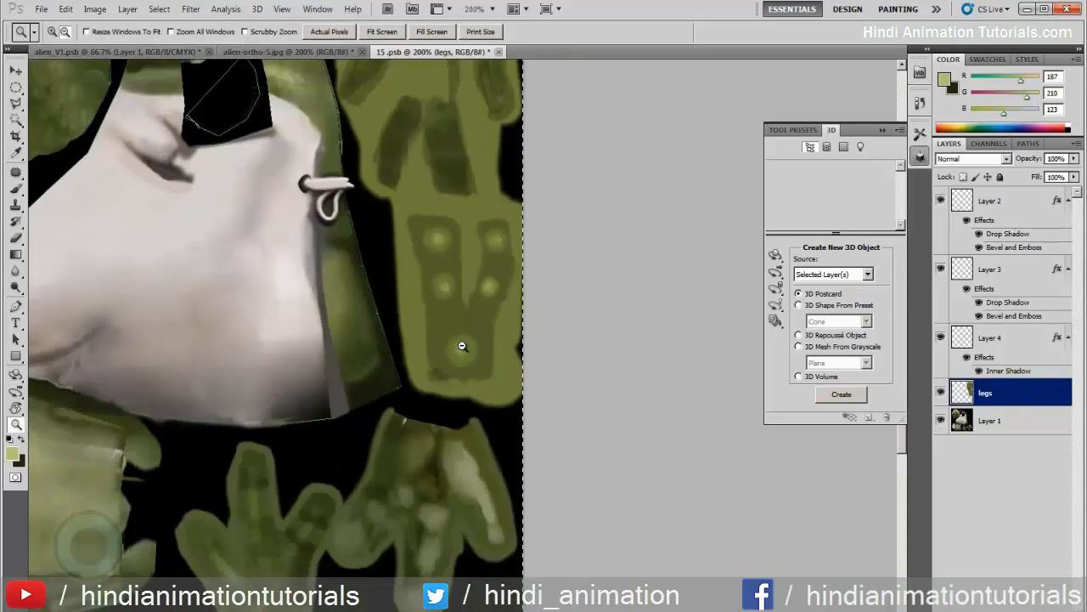
left_click(463, 347, "alt")
left_click(942, 391)
left_click(942, 391)
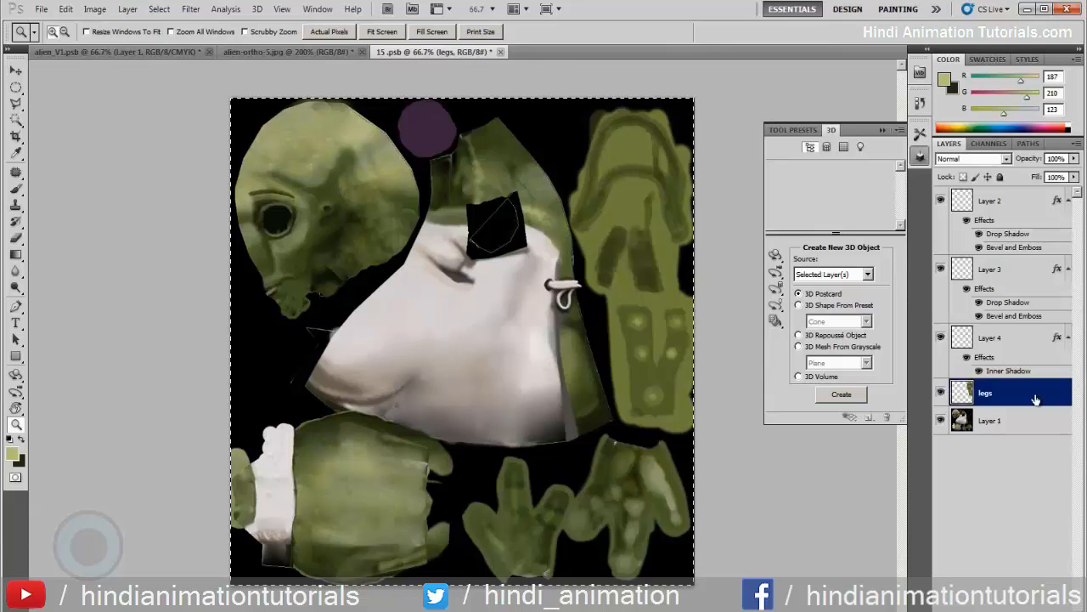
Close 15.psb without saving and reopen the uvs texture from the 3D model's layer
left_click(500, 52)
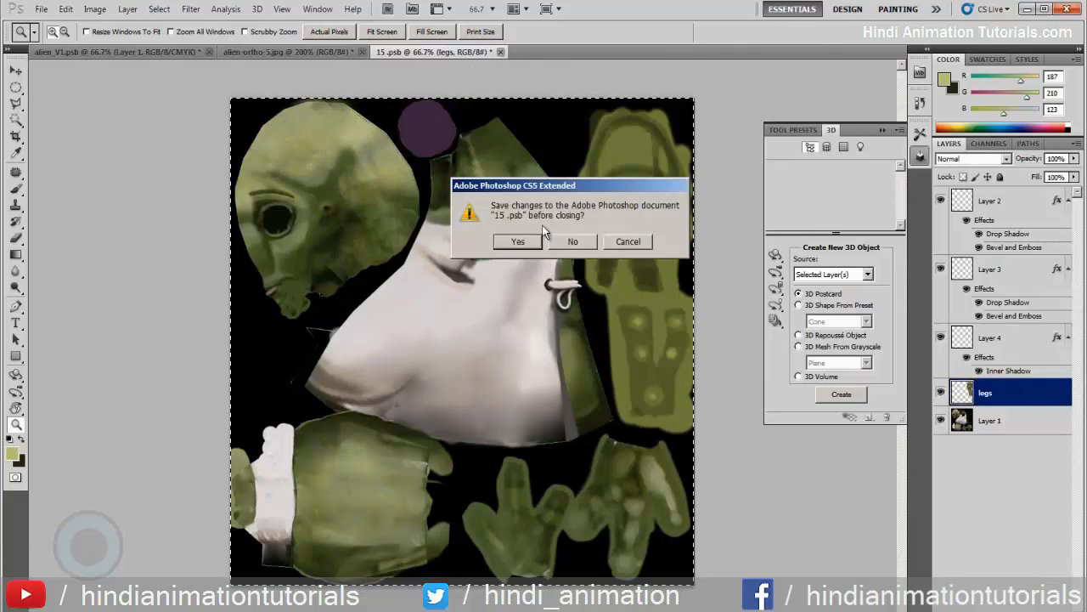
left_click(570, 241)
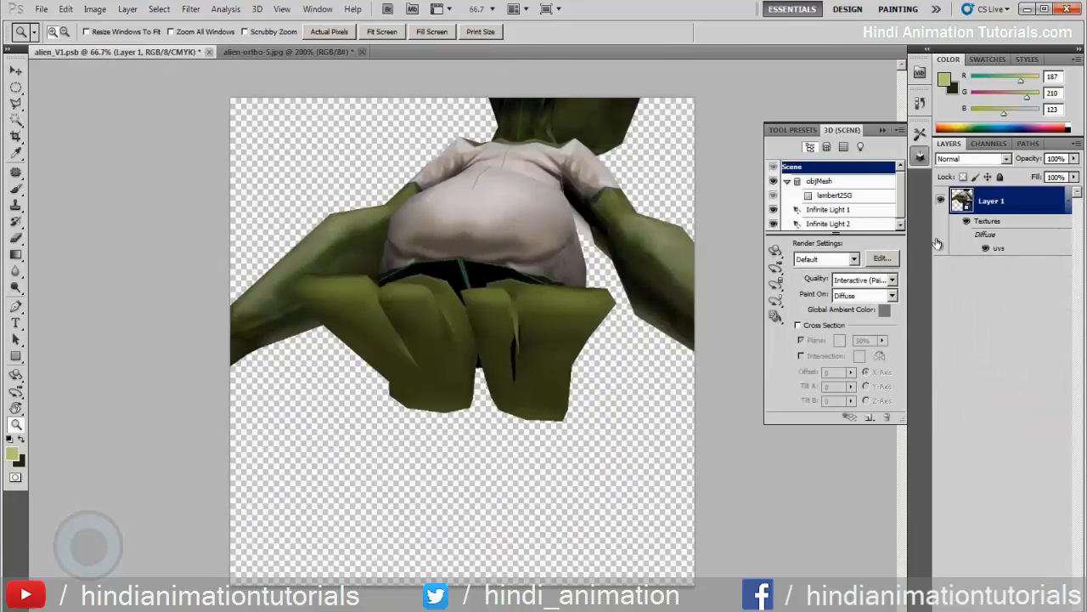
double_click(1027, 249)
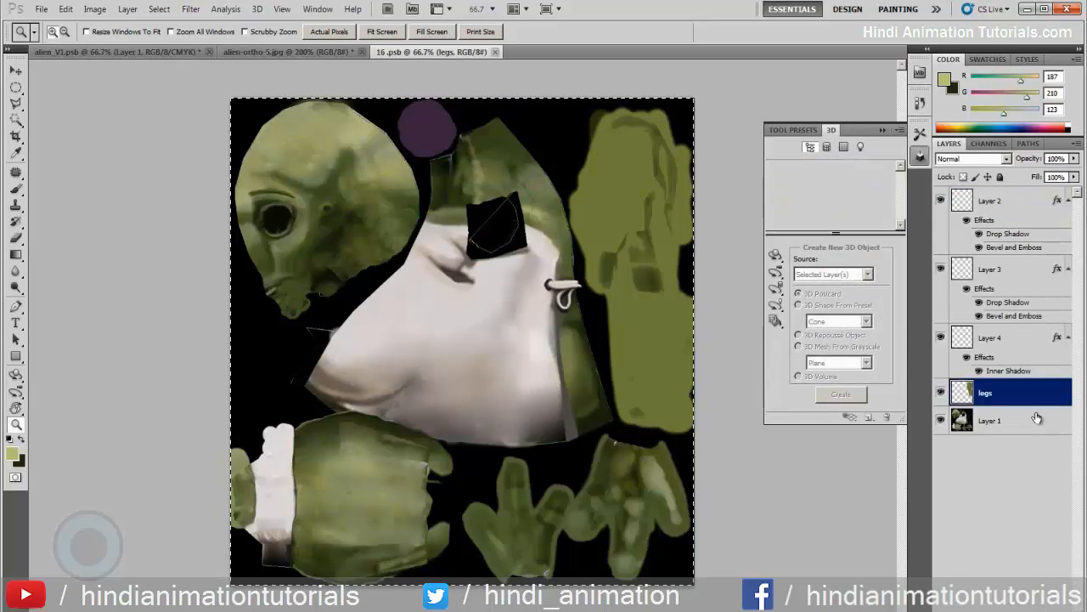
Paste the copied legs artwork into the reopened texture and move it into place over the existing legs
key("ctrl+v")
key("ctrl+z")
key("ctrl+z")
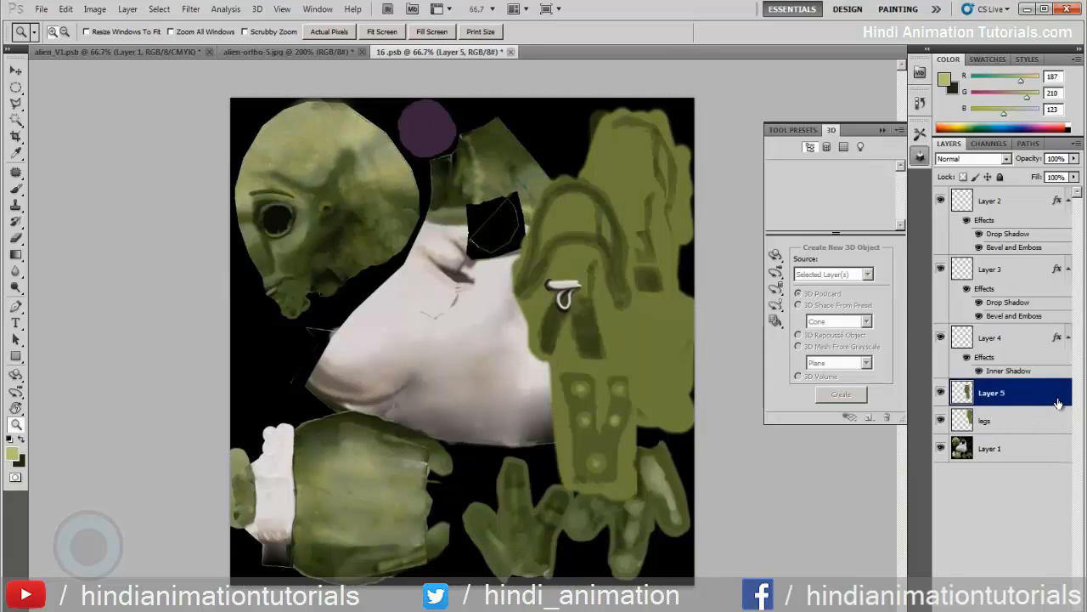
key("v")
left_click_drag(568, 353, 624, 280)
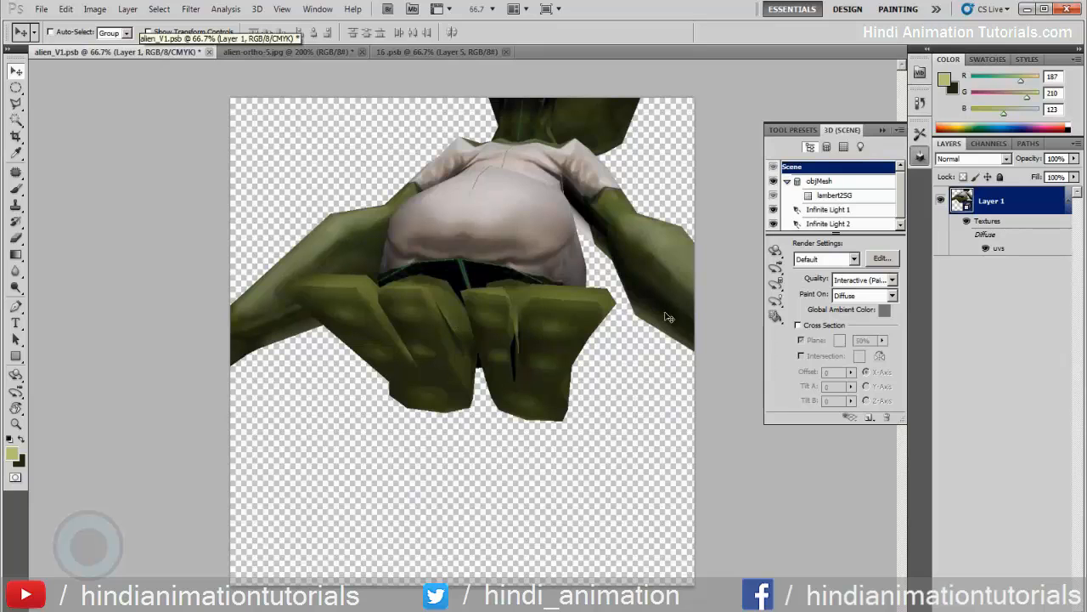
Rotate the 3D model in alien_V1.psb to examine the textured feet from the front
key("k")
left_click_drag(565, 416, 586, 472)
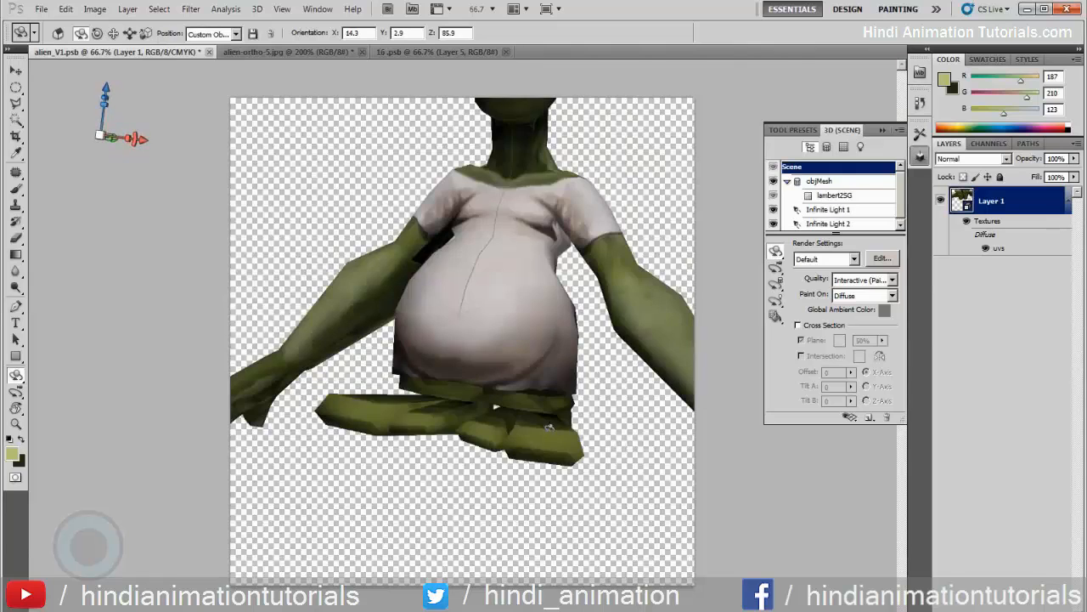
Even out the alien's foot soles with a 40 px brush at 40% opacity, using olive RGB 117, 132, 64 sampled from the foot
left_click_drag(548, 427, 649, 413)
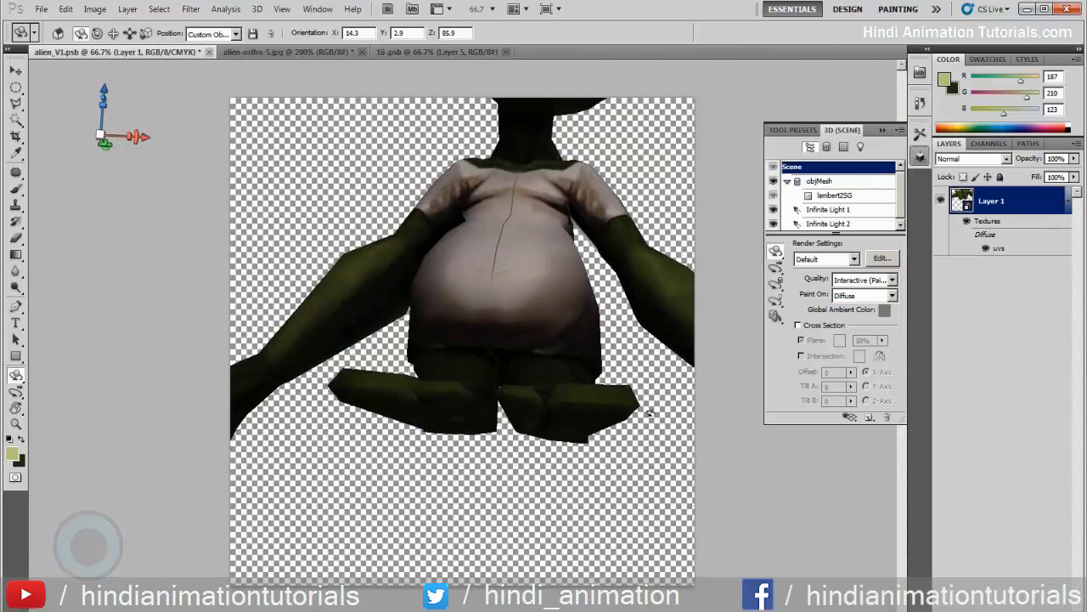
key("b")
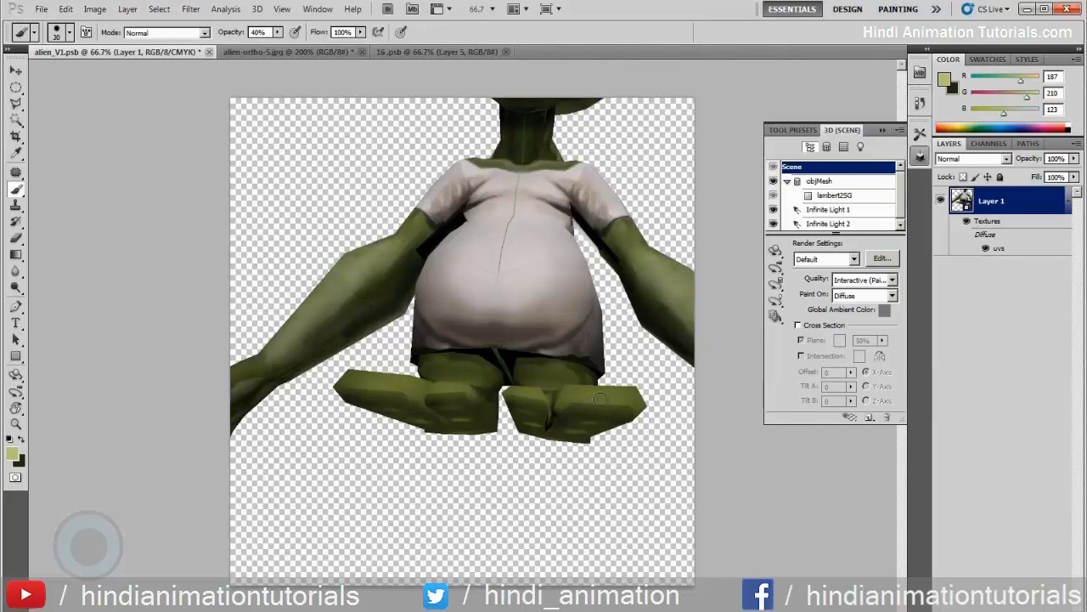
left_click(598, 388, "alt")
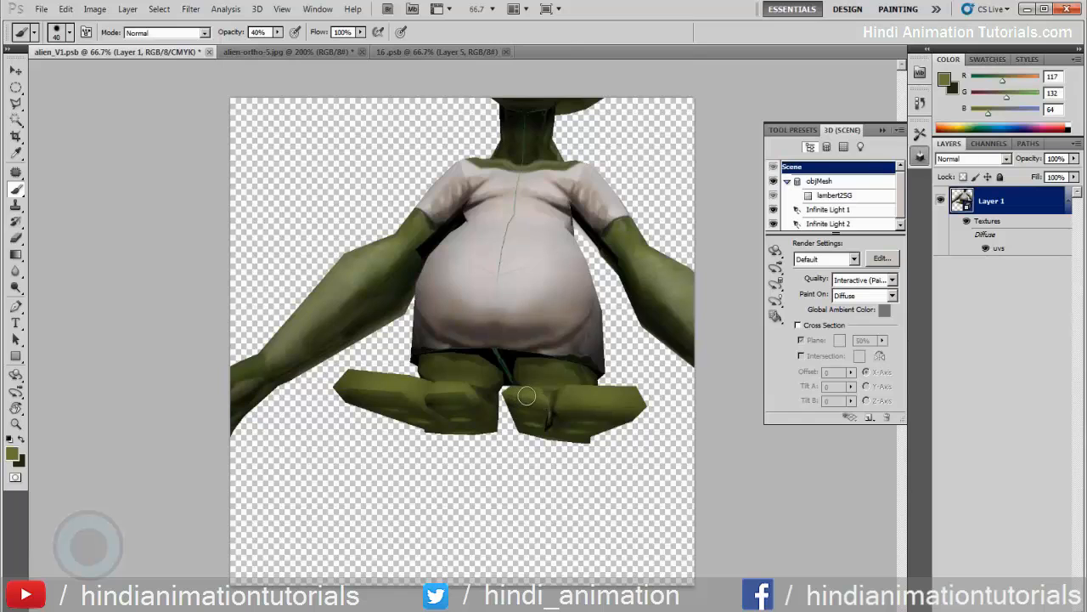
Paint the outer side of the leg and foot with the olive color, using a 25 px brush
left_click(775, 252)
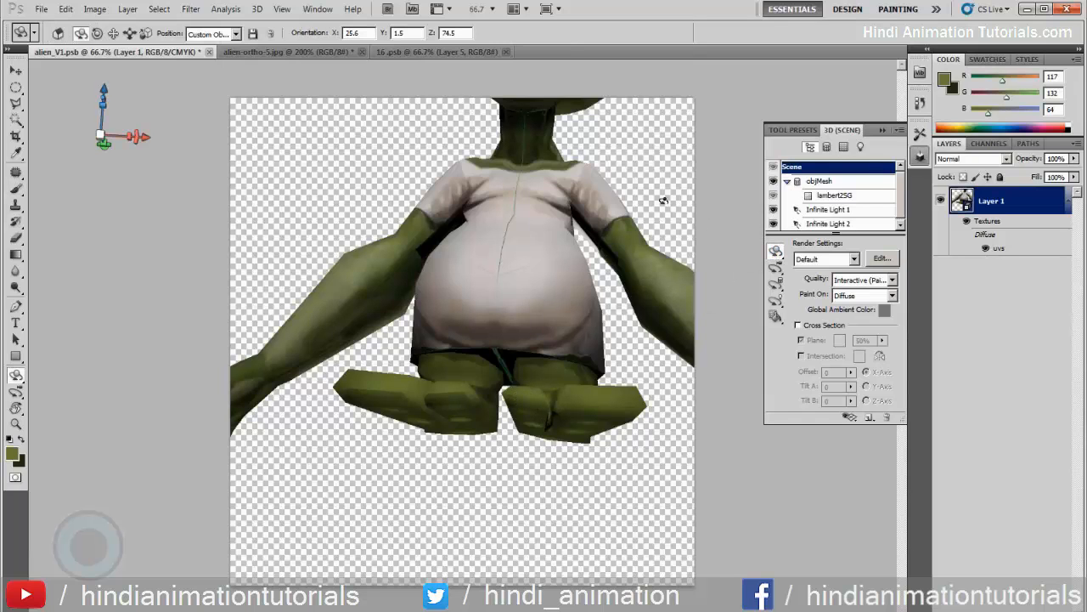
left_click_drag(663, 200, 526, 272)
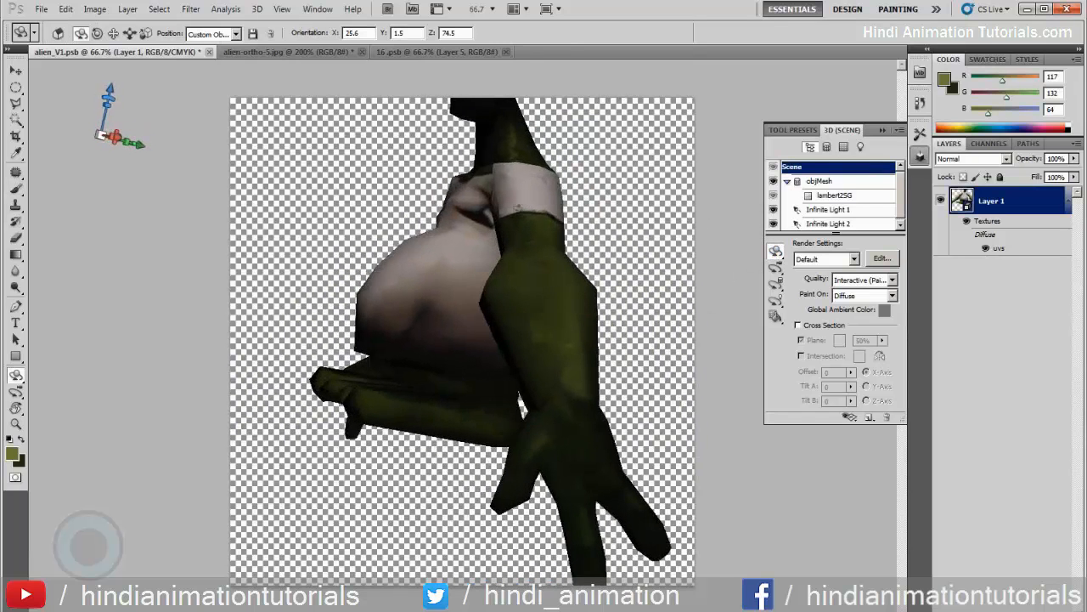
left_click_drag(518, 209, 376, 444)
key("b")
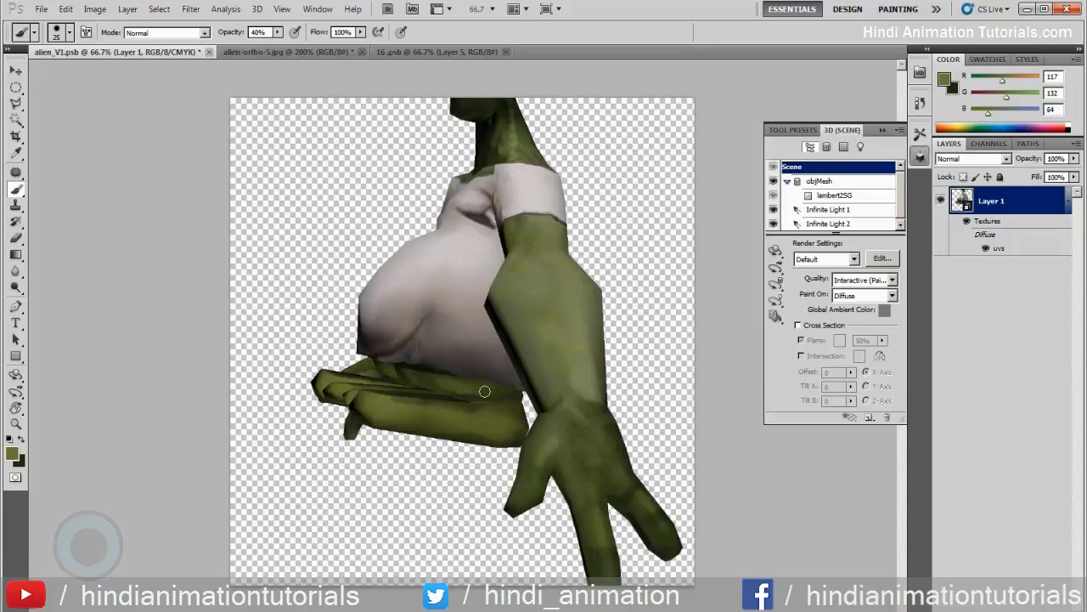
Darken the backs of both lower legs with a 45 px brush in dark green RGB 34, 38, 22 sampled from the model
left_click(775, 254)
left_click_drag(663, 267, 459, 425)
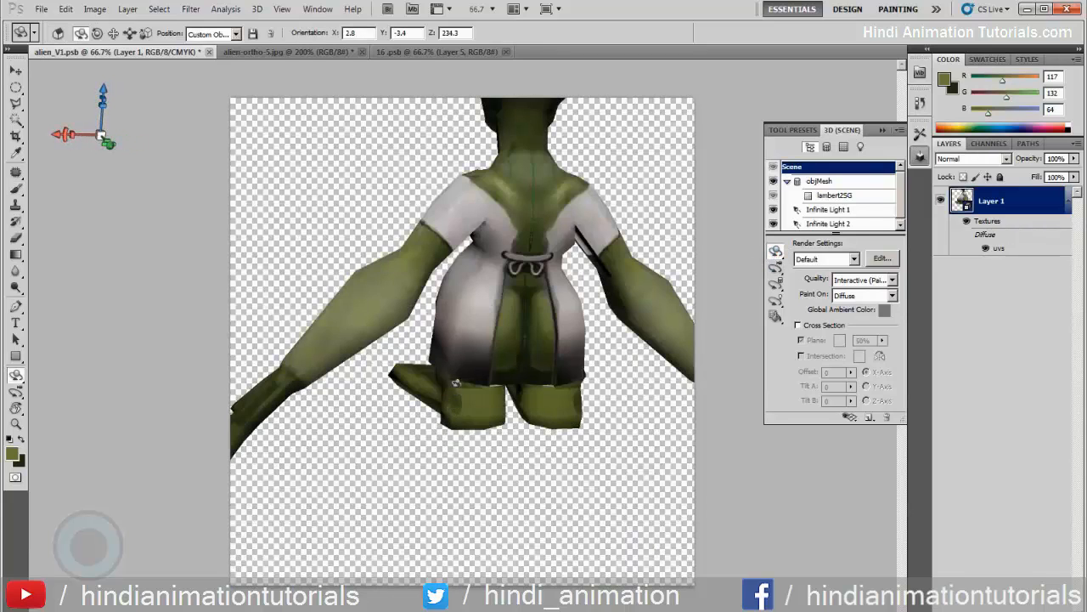
left_click_drag(455, 383, 461, 383)
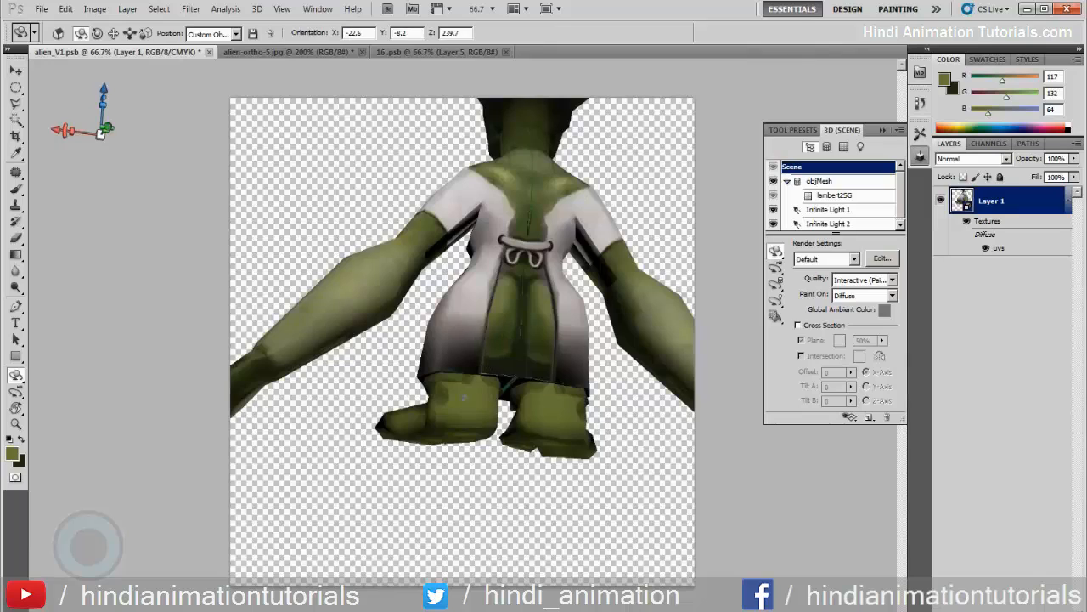
key("b")
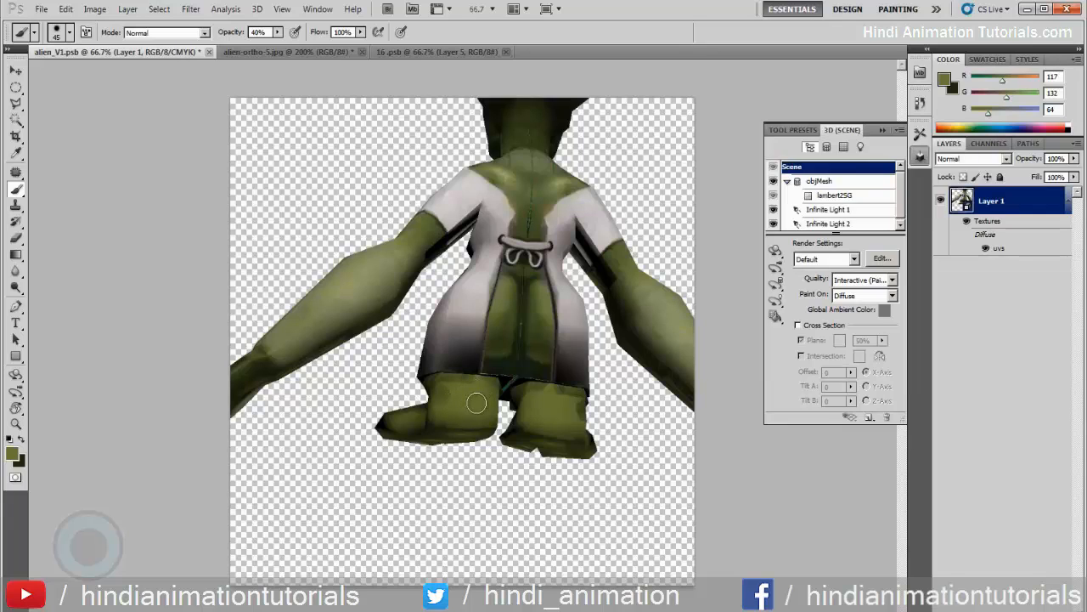
left_click(512, 360, "alt")
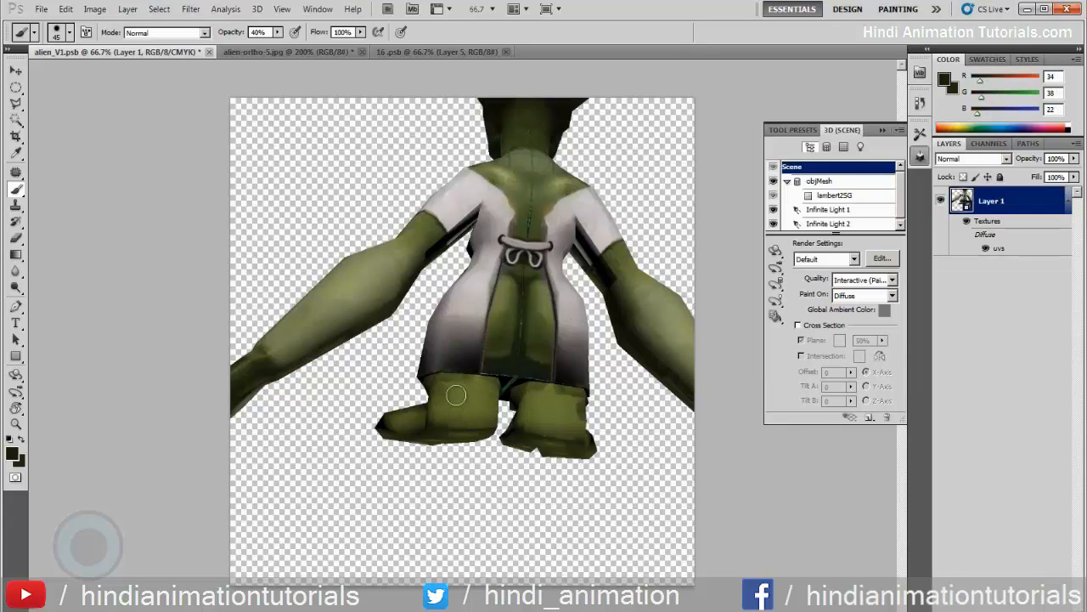
mouse_move(455, 395)
left_mouse_down()
mouse_move(448, 417)
mouse_move(458, 396)
mouse_move(465, 412)
mouse_move(491, 397)
mouse_move(461, 419)
mouse_move(486, 422)
left_mouse_up()
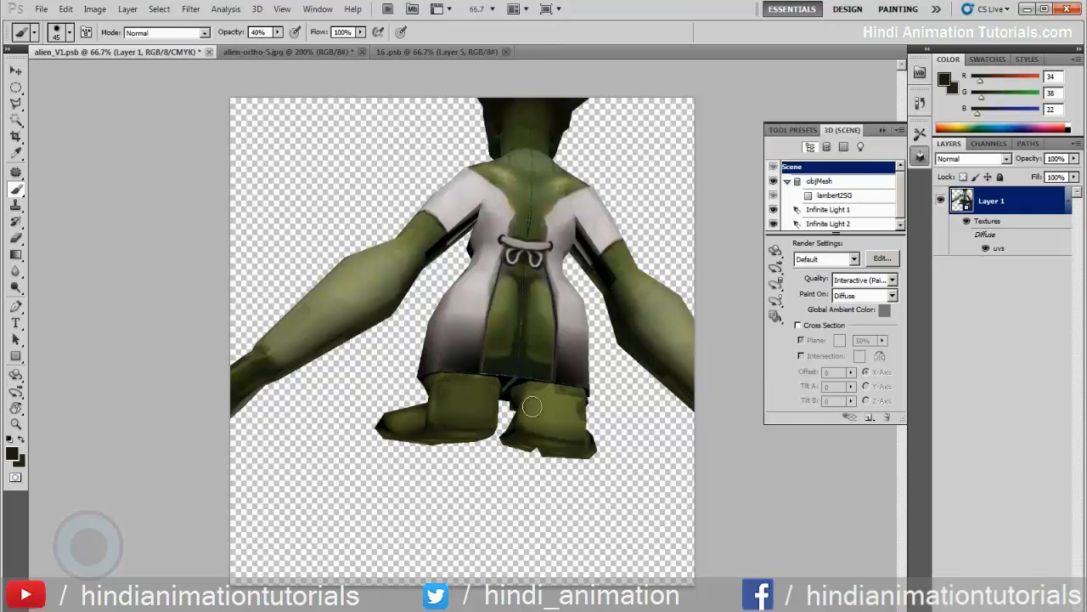
mouse_move(531, 407)
left_mouse_down()
mouse_move(560, 427)
mouse_move(570, 401)
mouse_move(578, 428)
left_mouse_up()
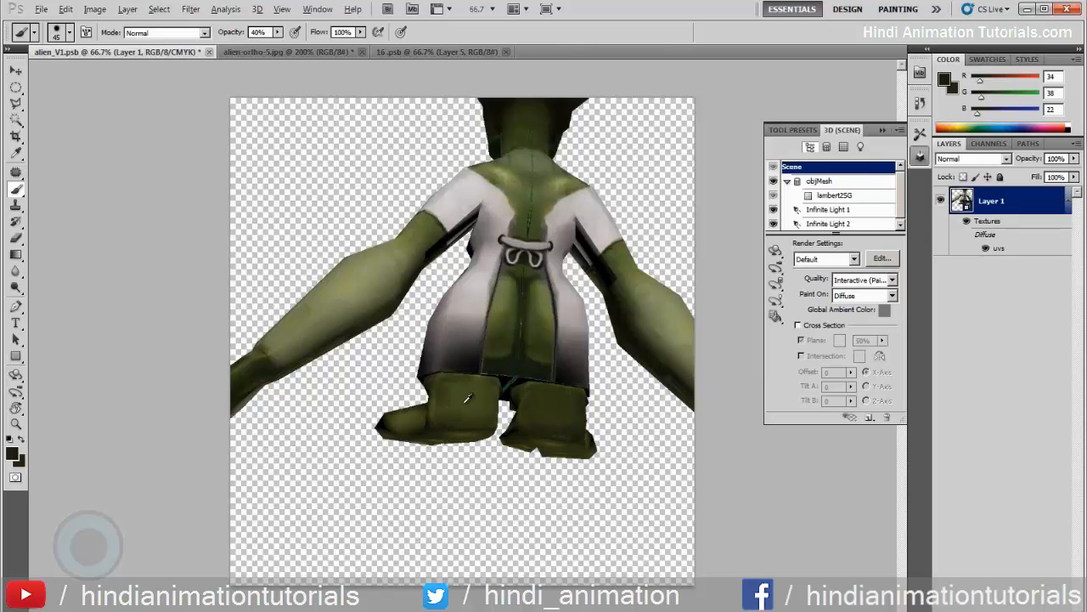
Set the foreground color to olive RGB 103, 118, 60 and paint a highlight down the middle of each leg's back
left_click(13, 454)
left_click(441, 300)
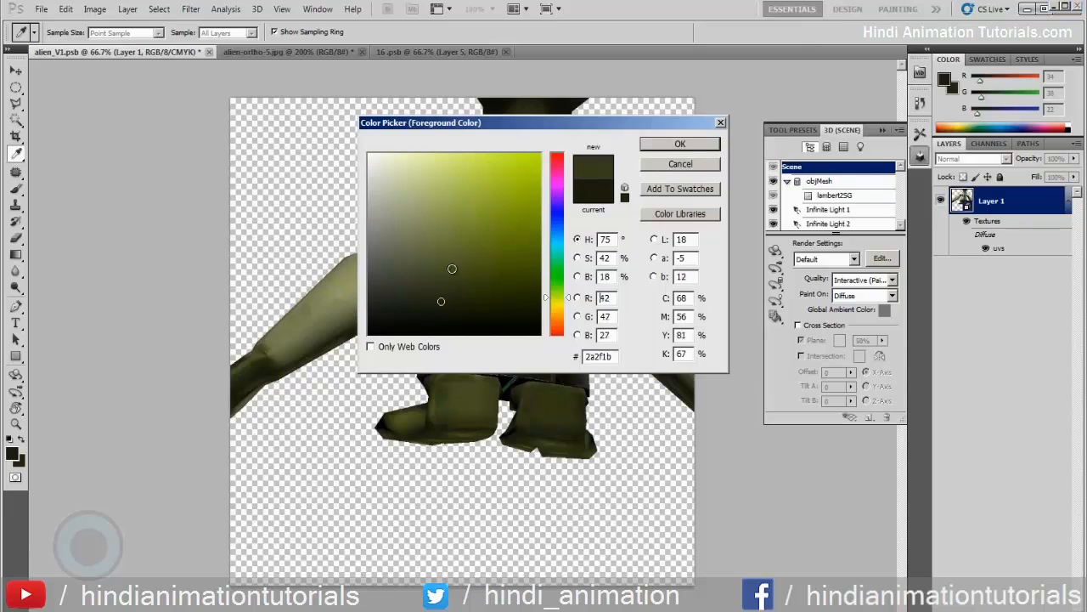
left_click(452, 252)
left_click(679, 144)
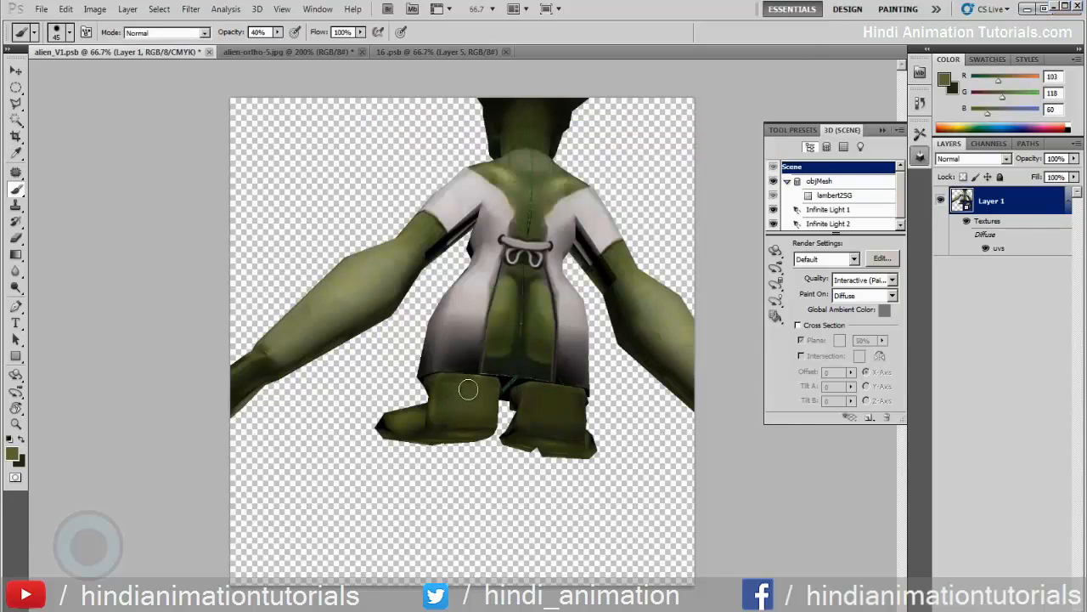
left_click_drag(468, 389, 468, 415)
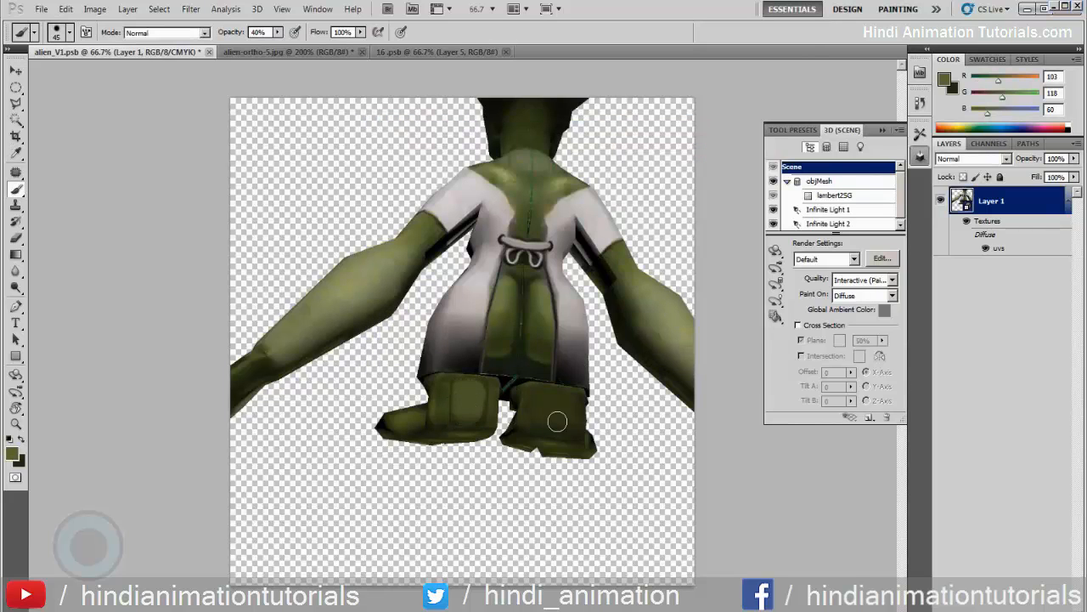
left_click_drag(562, 426, 556, 403)
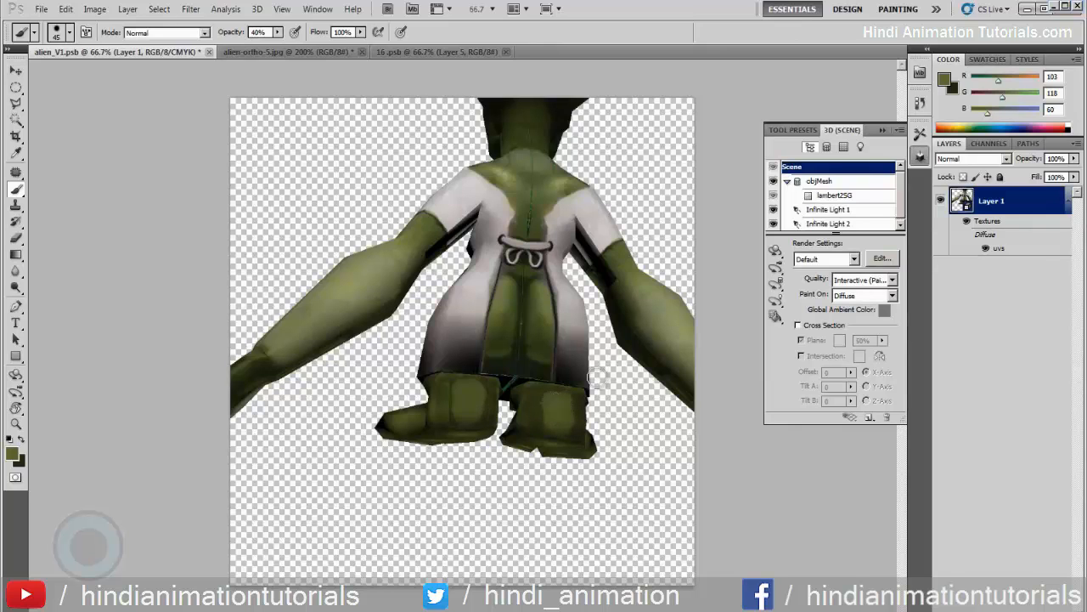
Sample dark olive RGB 53, 61, 28 from the leg and paint shading on the lower legs from a rear side angle
left_click(776, 251)
left_click_drag(657, 209, 661, 200)
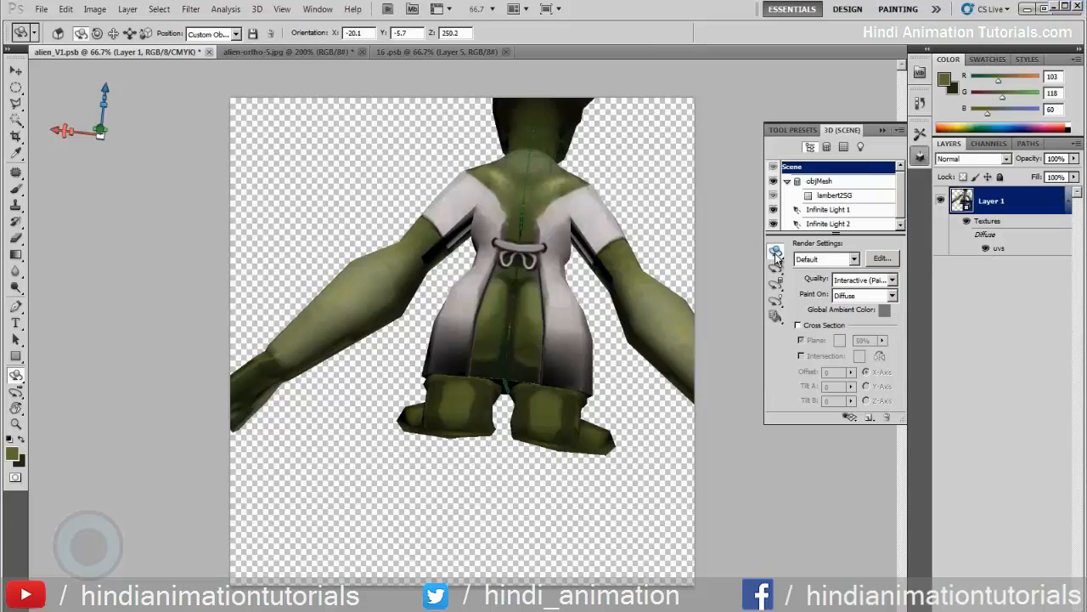
left_click_drag(420, 494, 496, 497)
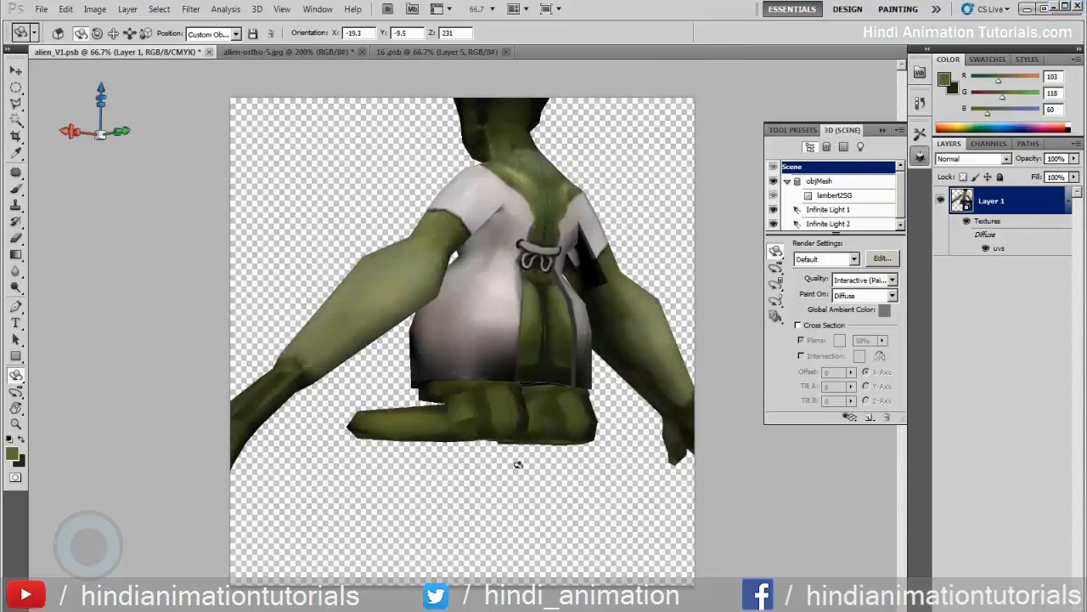
key("b")
left_click(481, 422, "alt")
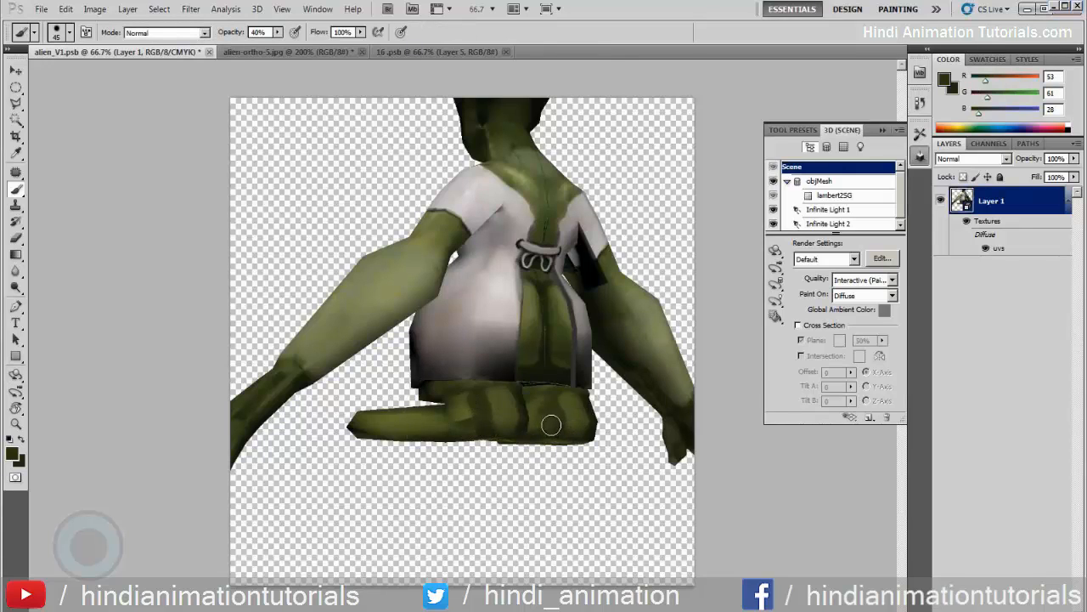
Soften the painted shading on the backs and sides of both legs using the Blur tool at size 50 and 100% strength
left_click(16, 271)
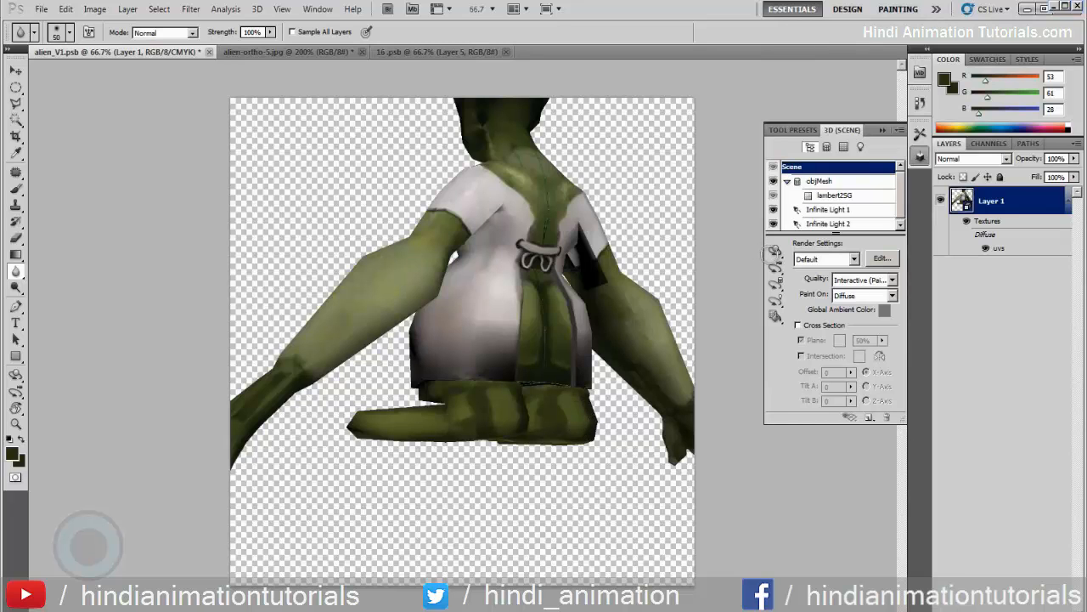
left_click(775, 251)
left_click_drag(647, 274, 584, 382)
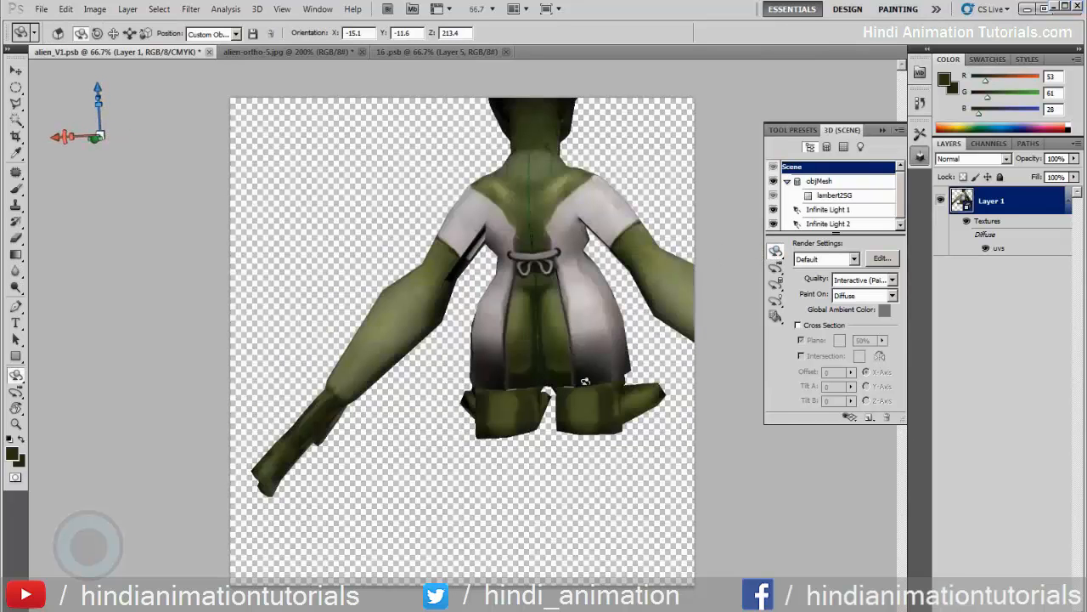
left_click_drag(548, 465, 504, 461)
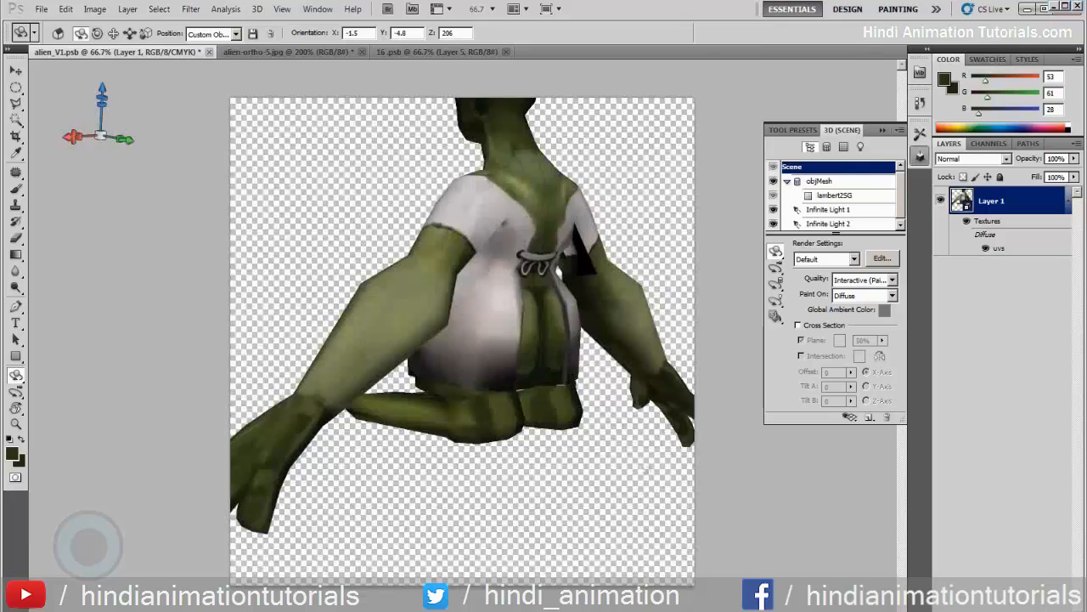
left_click_drag(665, 469, 390, 374)
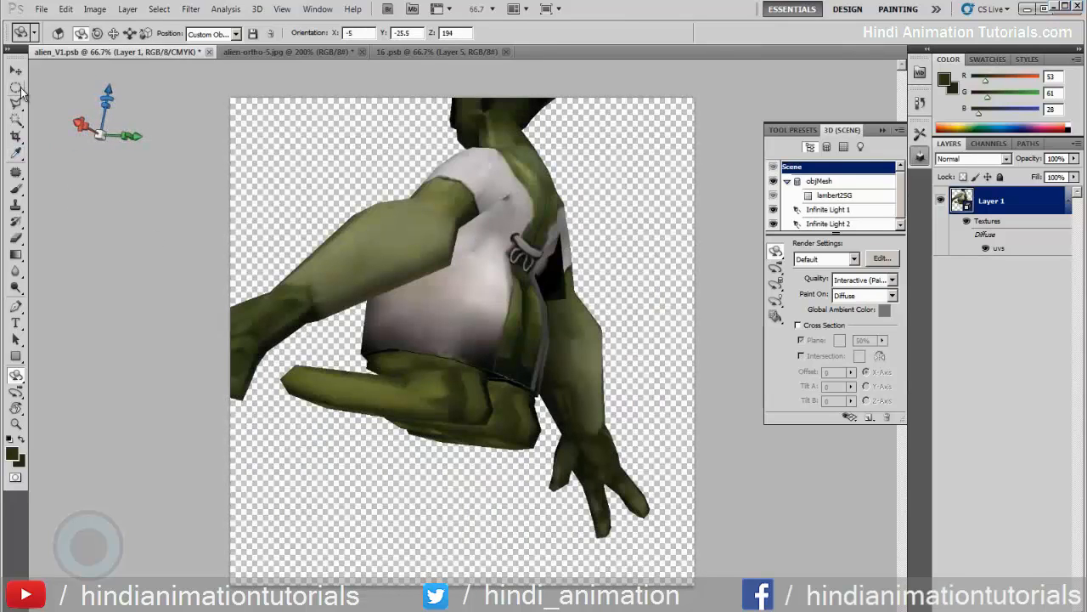
left_click(19, 272)
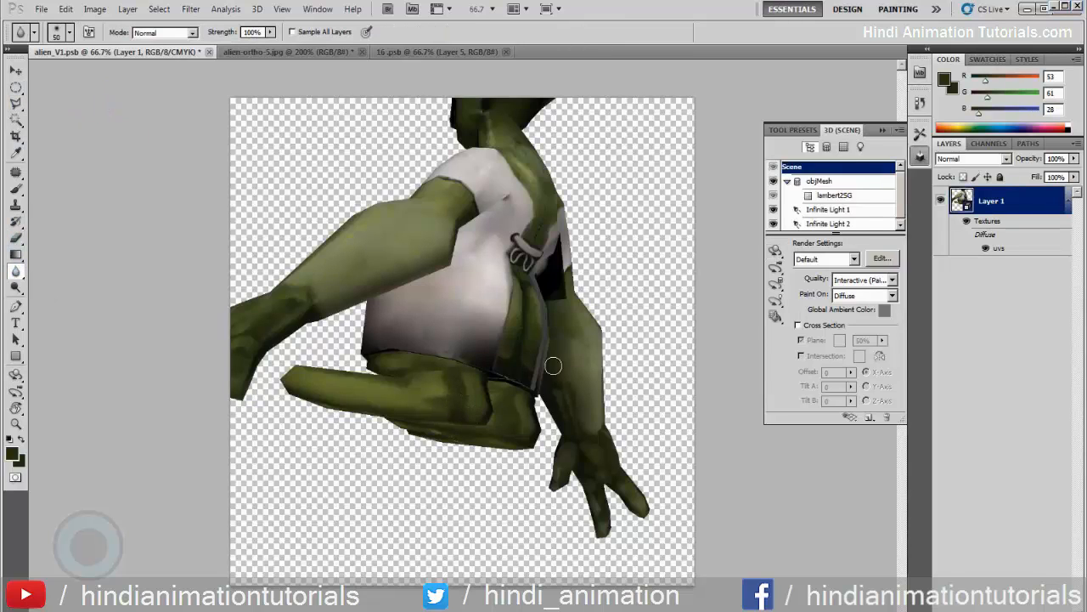
Examine the whole textured alien from the Front position and from an angle above
left_click(775, 251)
left_click_drag(704, 243, 360, 251)
left_click_drag(477, 268, 306, 293)
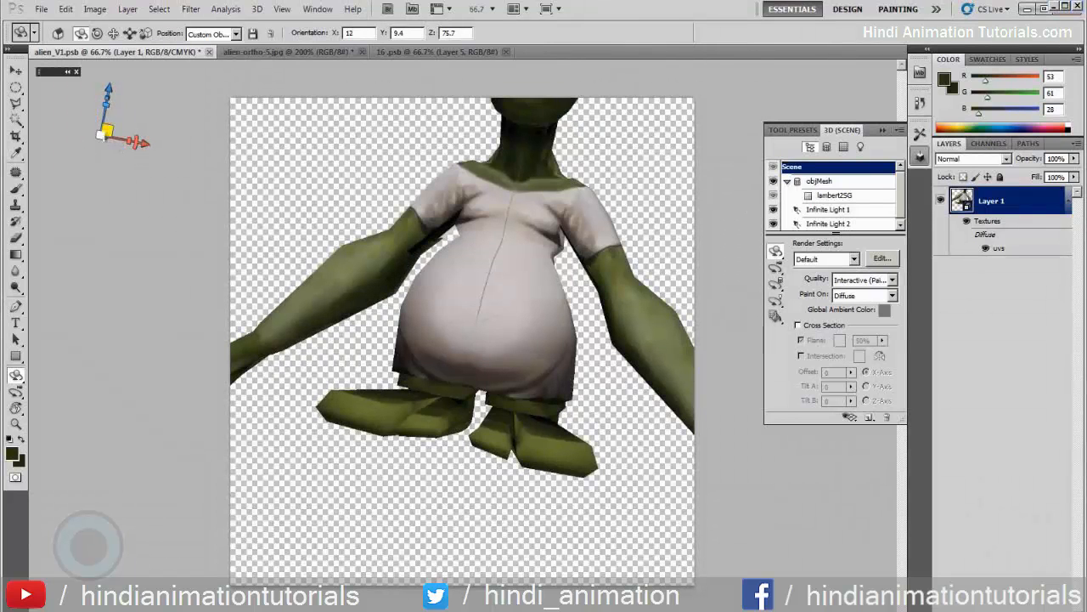
left_click_drag(111, 156, 396, 204)
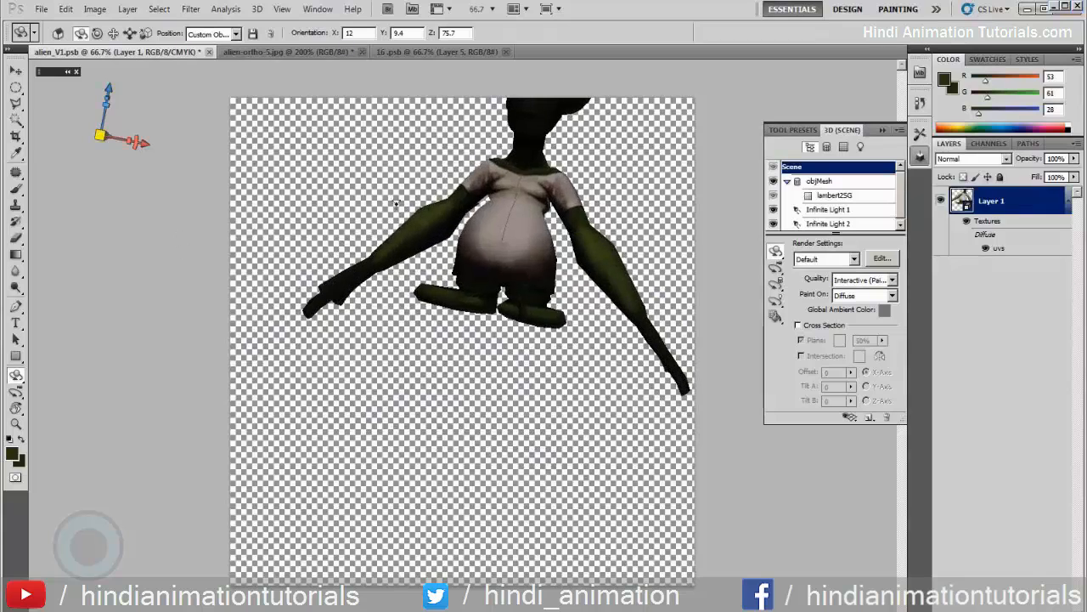
left_click(222, 34)
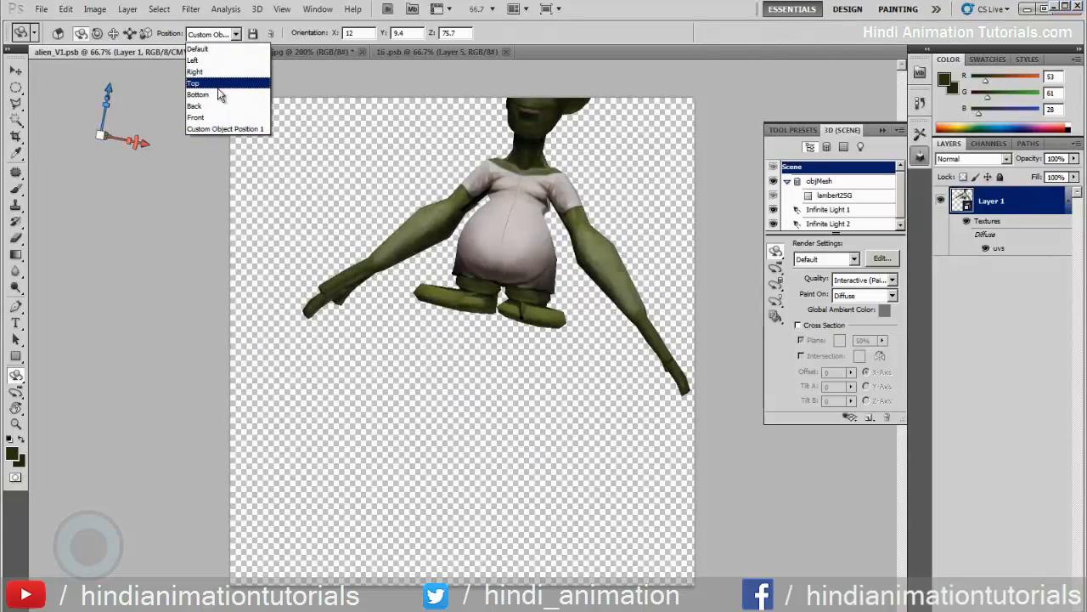
left_click(213, 117)
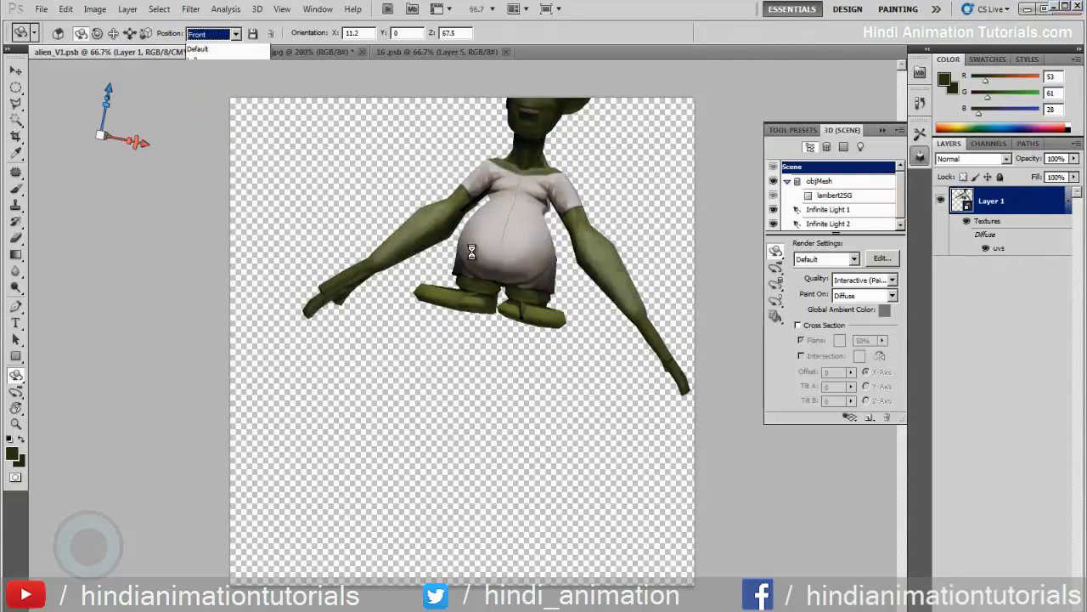
left_click_drag(659, 326, 641, 356)
mouse_move(647, 408)
left_mouse_down()
mouse_move(648, 430)
mouse_move(636, 416)
left_mouse_up()
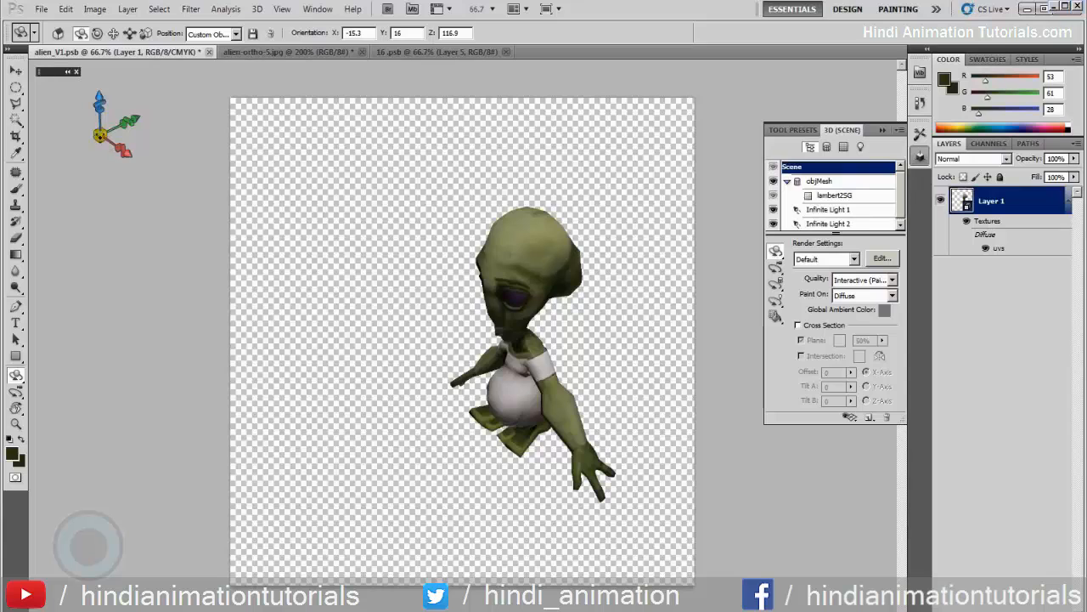
Blend the shading on top of the nearer foot using sampled olive RGB 96, 110, 53 at 20% brush opacity
left_click_drag(234, 107, 603, 97)
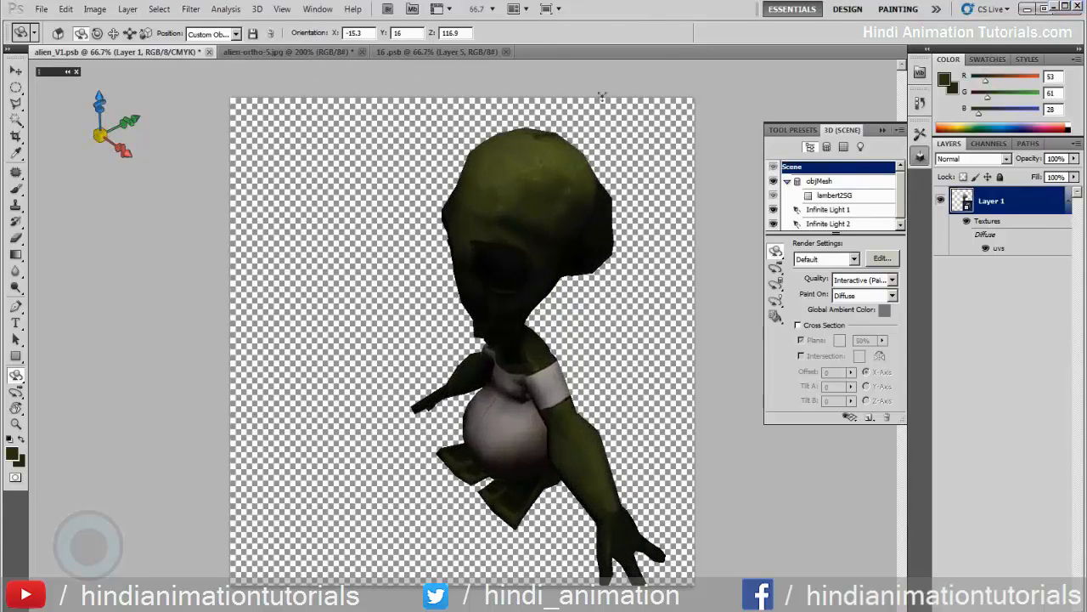
left_click_drag(195, 105, 316, 64)
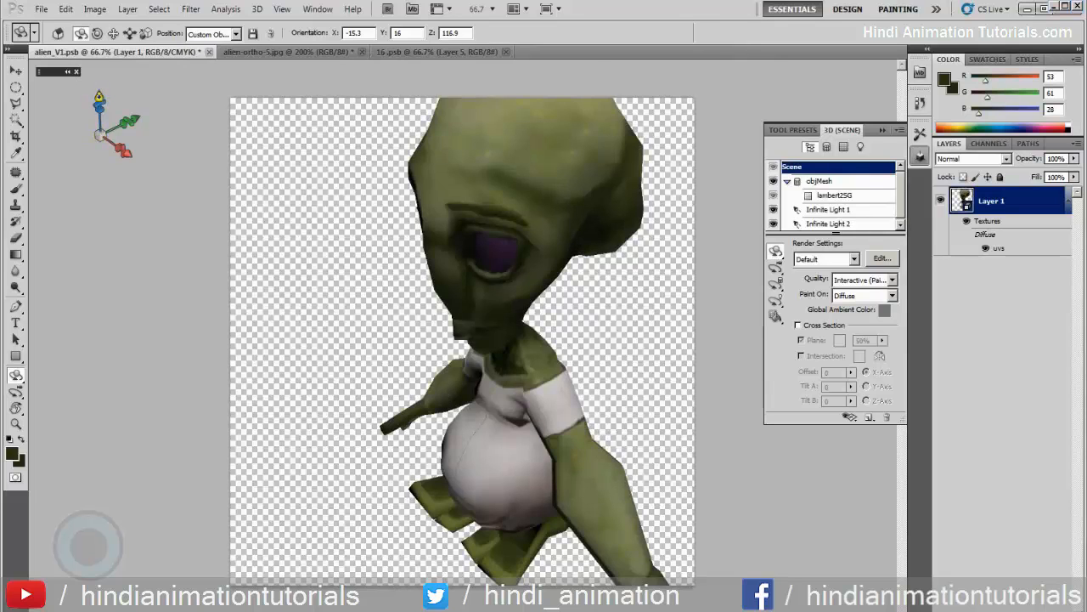
left_click_drag(99, 96, 98, 53)
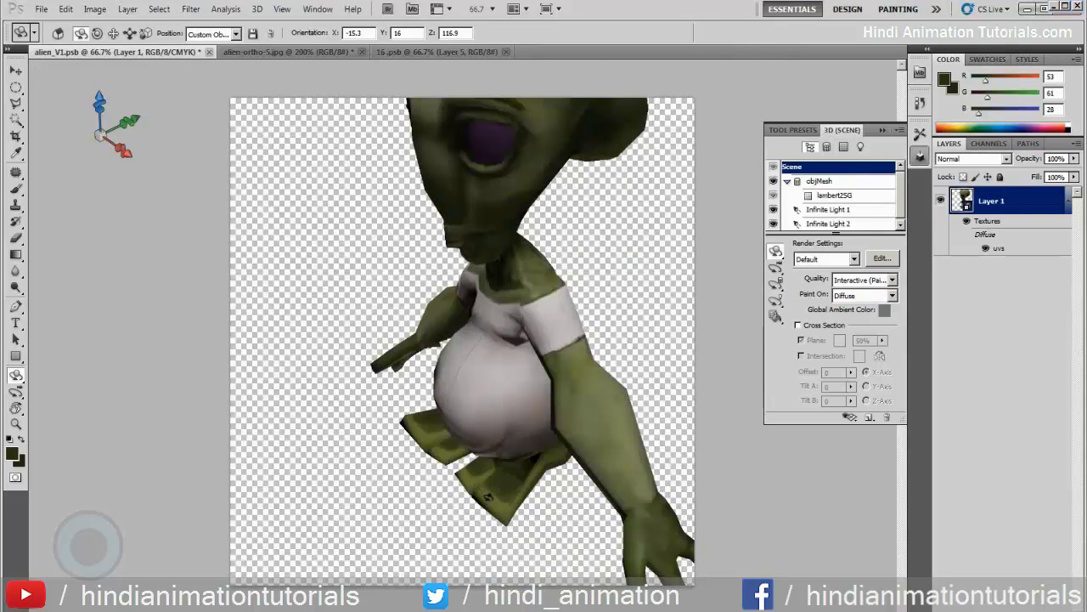
key("b")
left_click(491, 499, "alt")
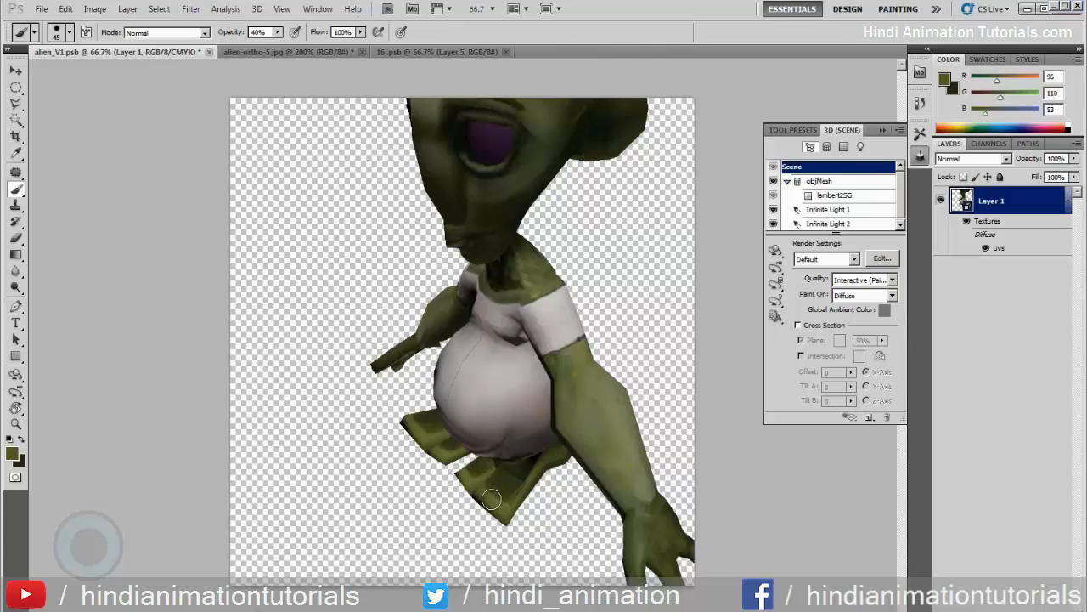
key("1")
key("2")
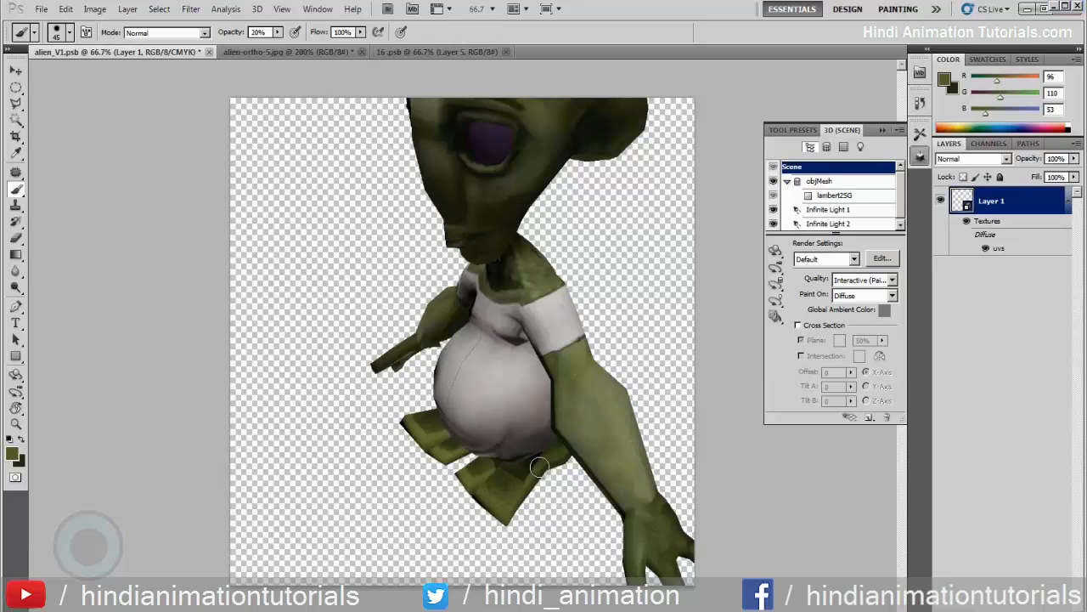
left_click(776, 251)
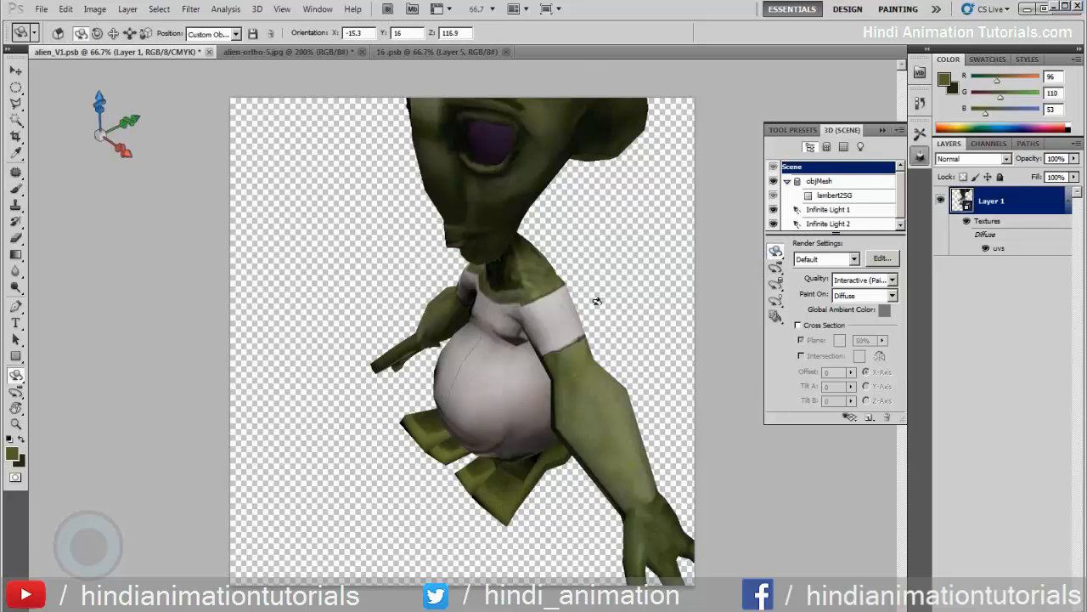
Examine the whole textured alien from the side and front, checking the shading on both feet
left_click_drag(597, 301, 577, 239)
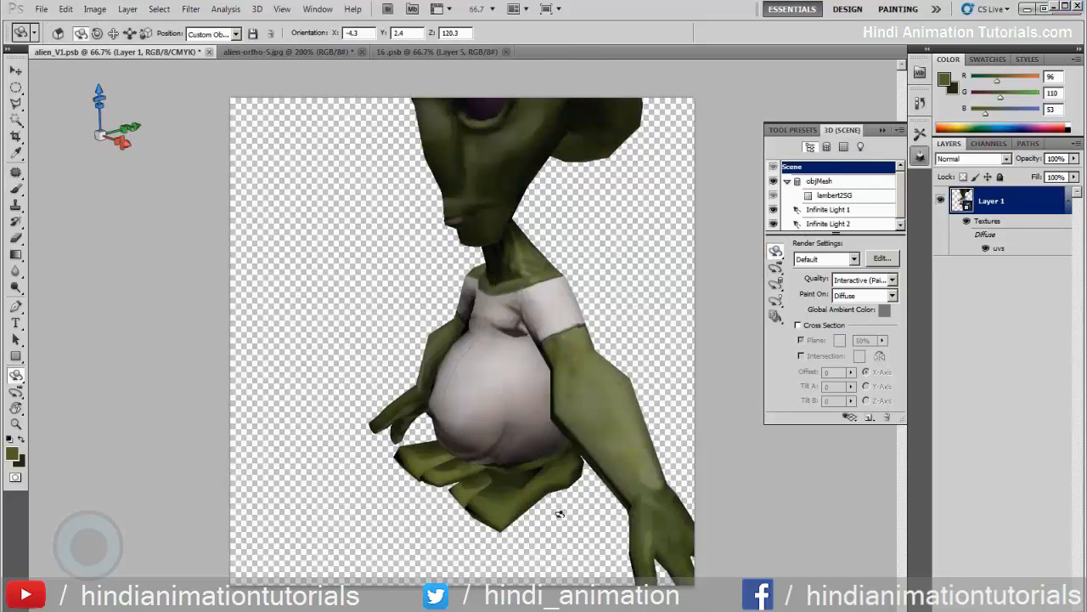
key("b")
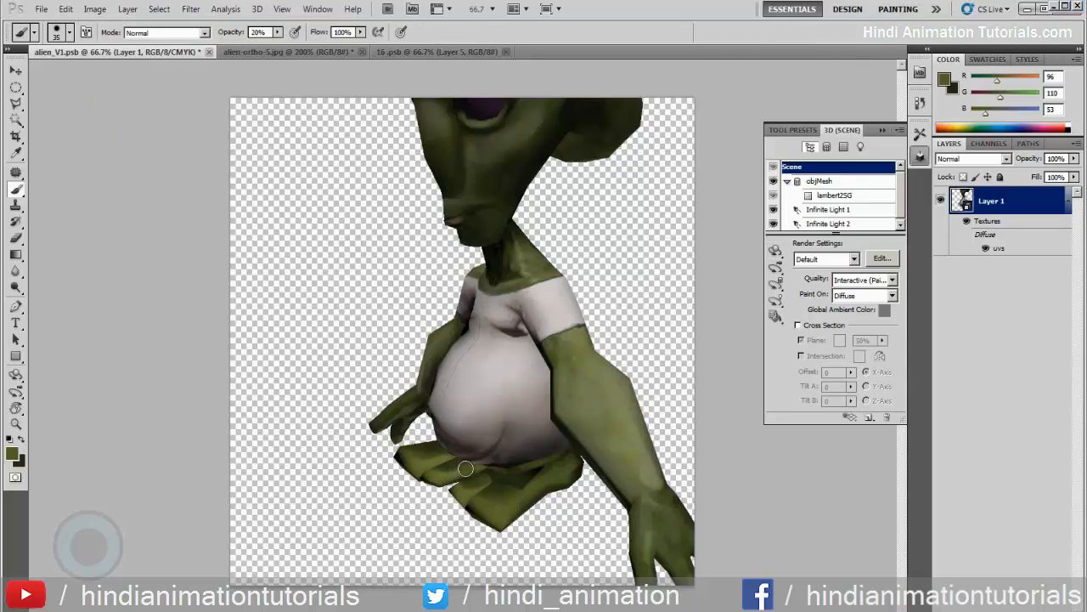
left_click(776, 251)
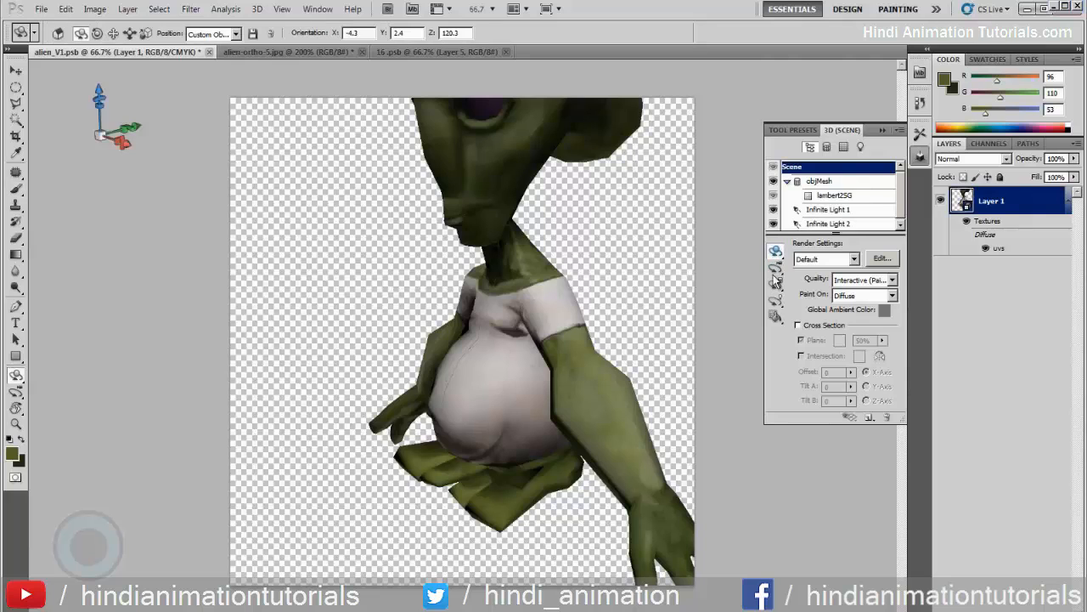
left_click_drag(374, 265, 499, 262)
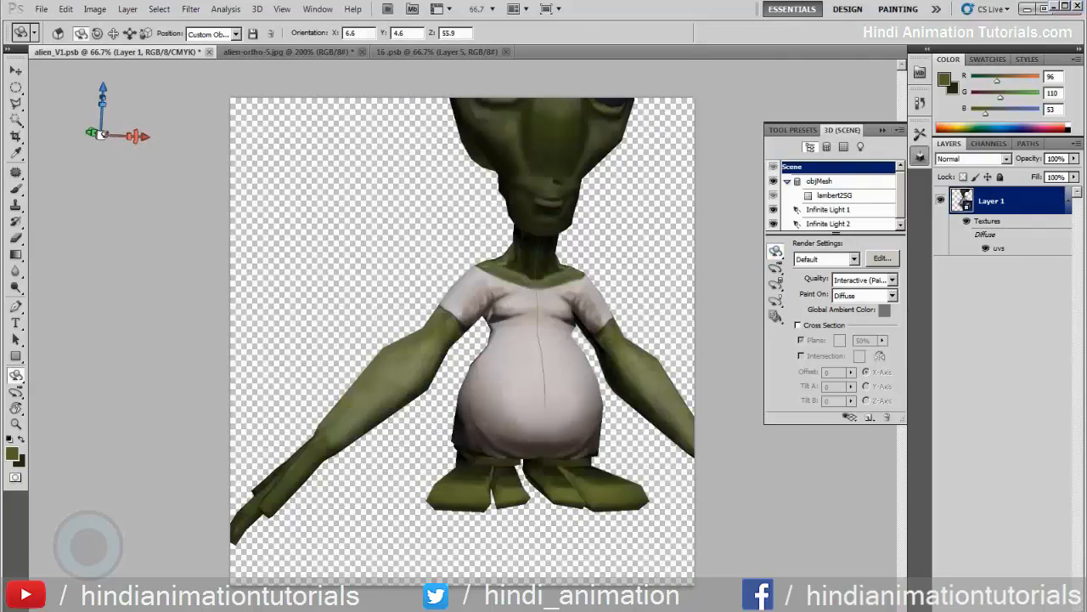
left_click_drag(101, 135, 39, 103)
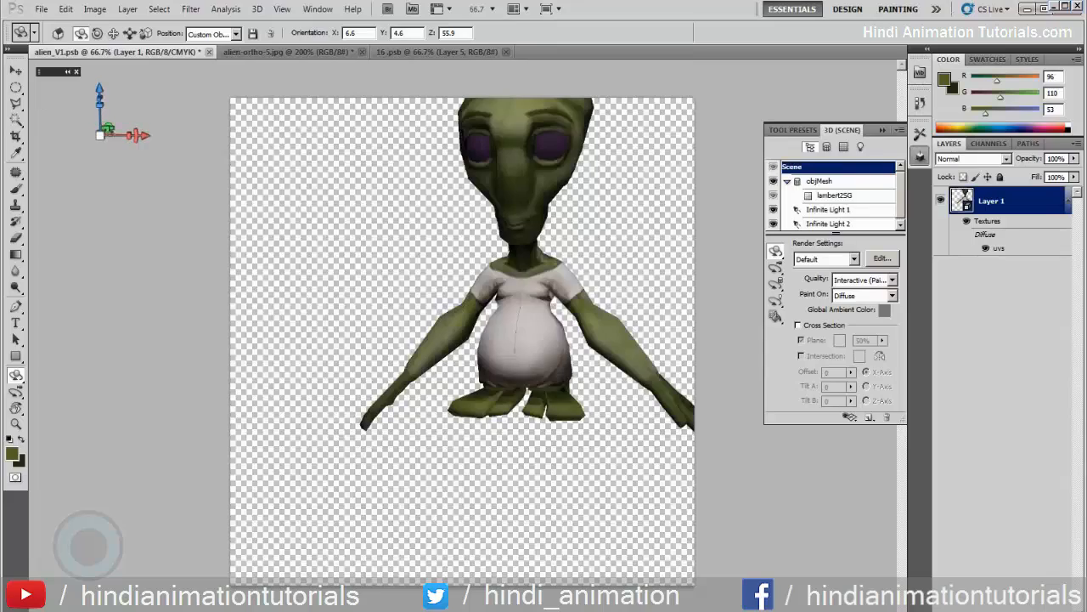
left_click_drag(251, 234, 724, 293)
Study the alien's feet and legs in the side, back and front views of the alien-ortho-5.jpg reference
left_click(268, 53)
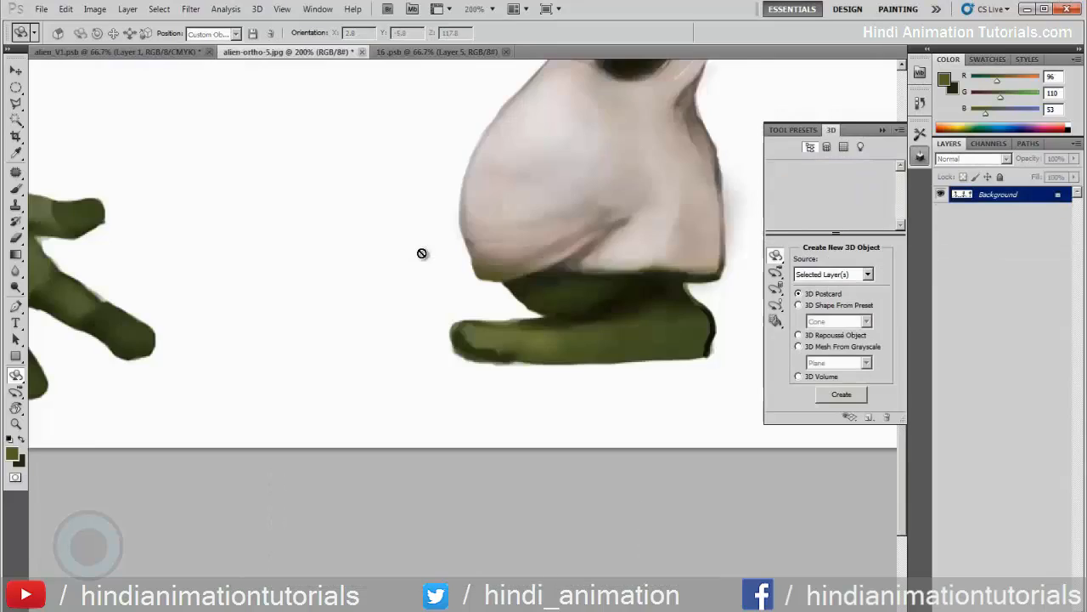
mouse_move(301, 294)
left_mouse_down()
mouse_move(552, 304)
mouse_move(768, 287)
left_mouse_up()
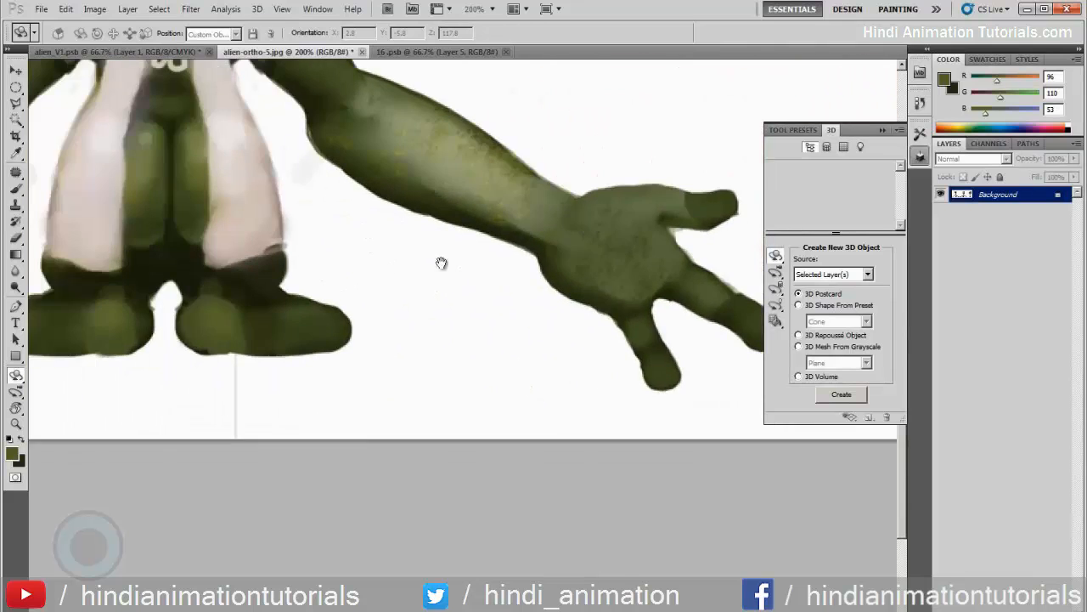
mouse_move(145, 281)
left_mouse_down()
mouse_move(804, 251)
mouse_move(480, 263)
mouse_move(596, 241)
mouse_move(311, 318)
mouse_move(408, 347)
left_mouse_up()
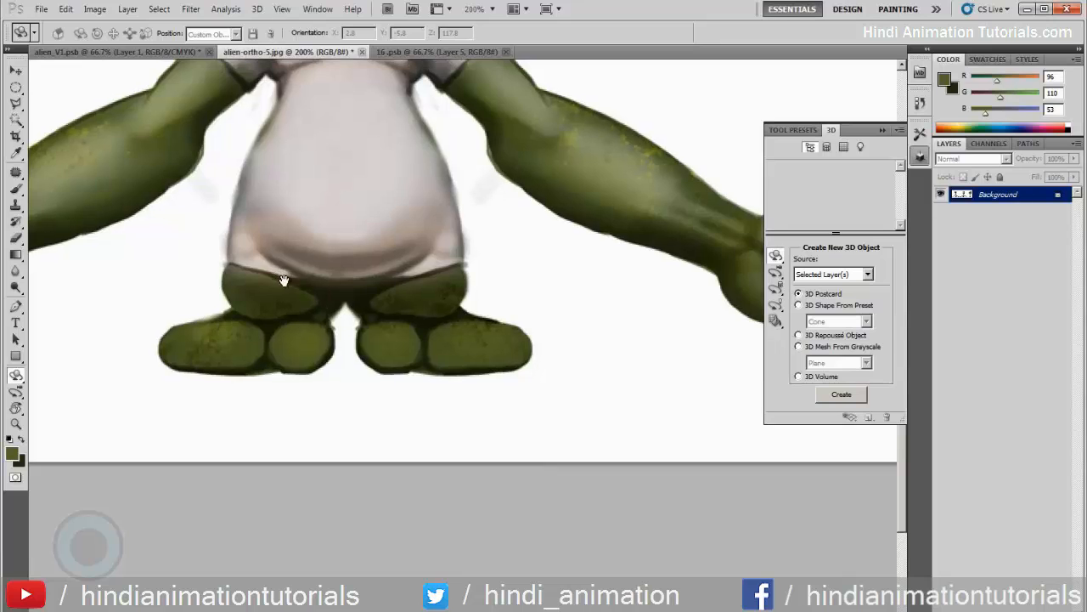
left_click_drag(284, 274, 304, 298)
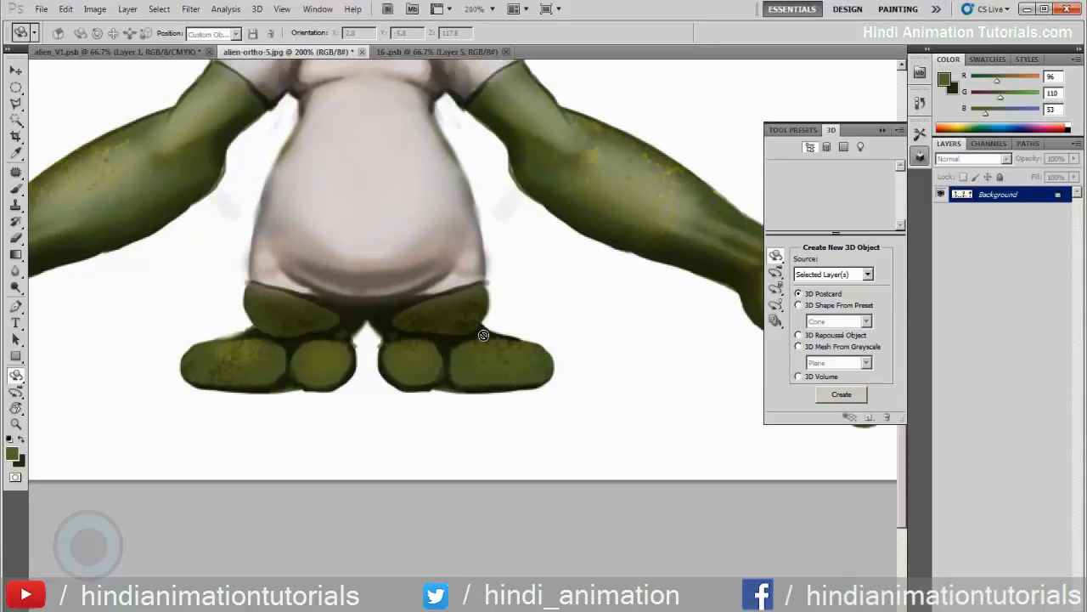
Try to clone the reference leg's mottled skin onto Layer 5 of the 16.psb texture with the Clone Stamp at size 35
key("b")
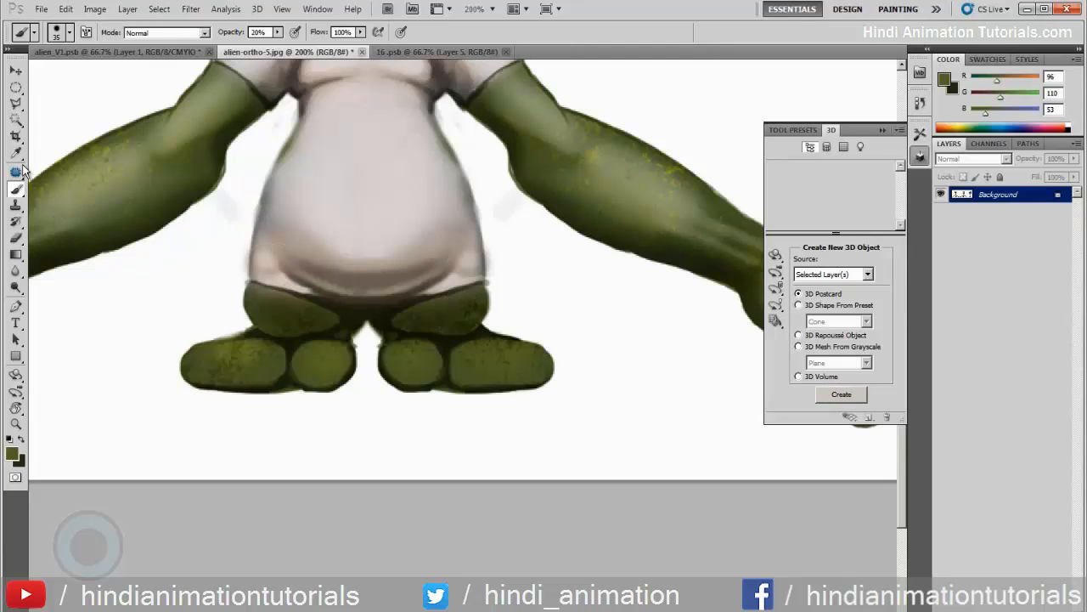
left_click(17, 206)
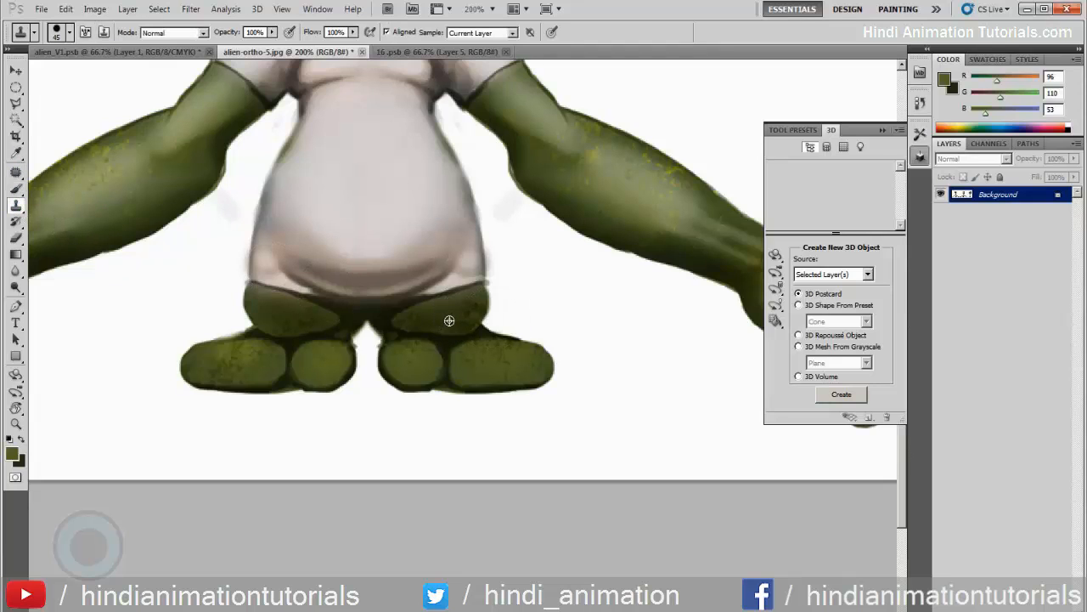
left_click(419, 51)
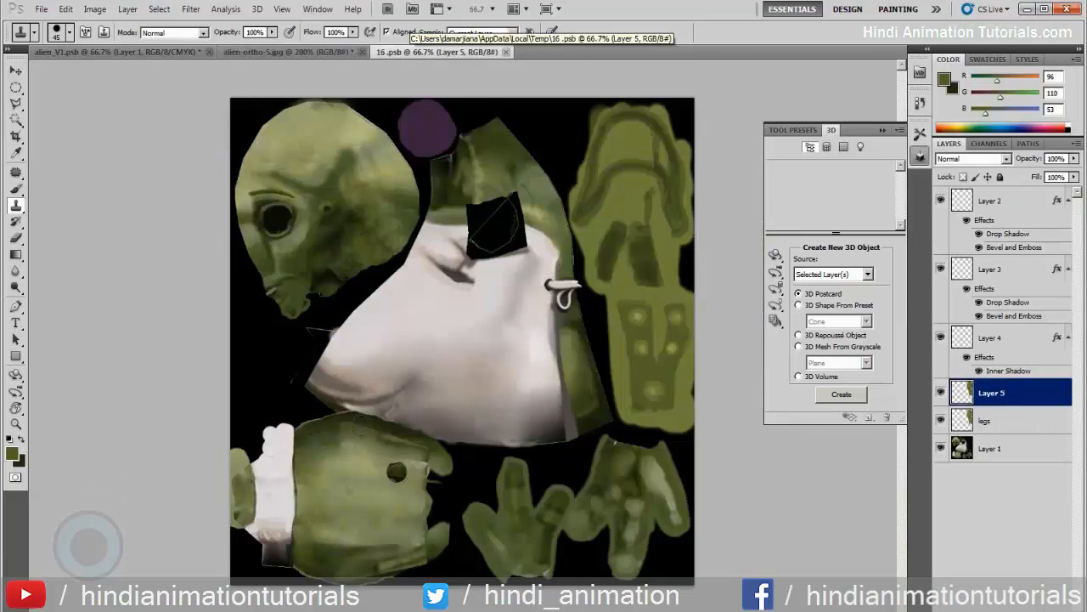
key("bracketright")
key("bracketright")
key("bracketright")
key("bracketright")
key("bracketright")
key("bracketright")
key("bracketright")
key("bracketright")
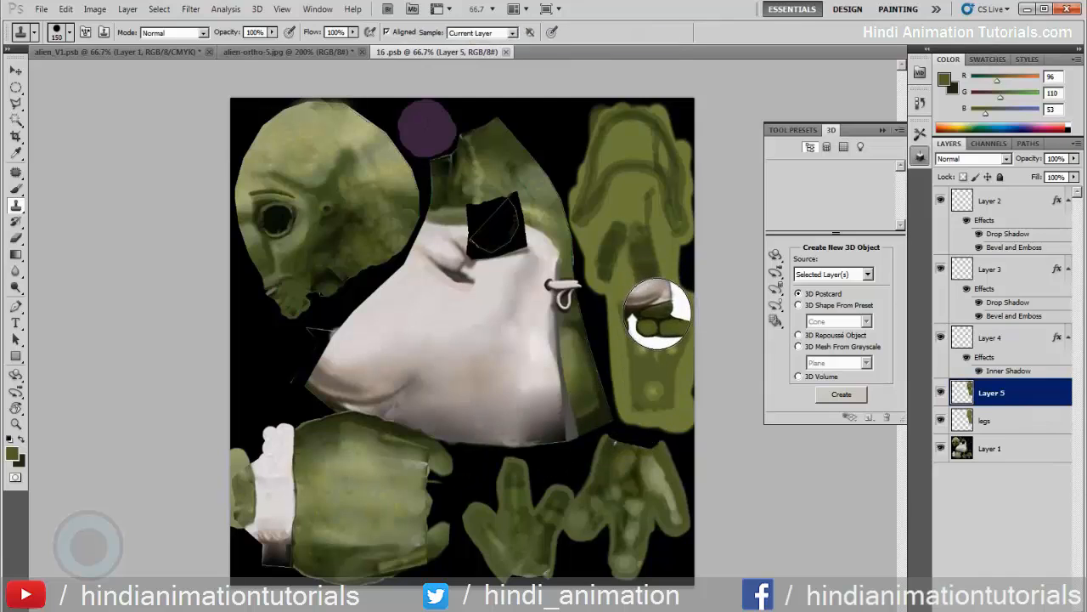
key("bracketleft")
key("bracketleft")
key("bracketleft")
key("bracketleft")
key("bracketleft")
key("bracketleft")
key("bracketleft")
key("bracketleft")
key("bracketleft")
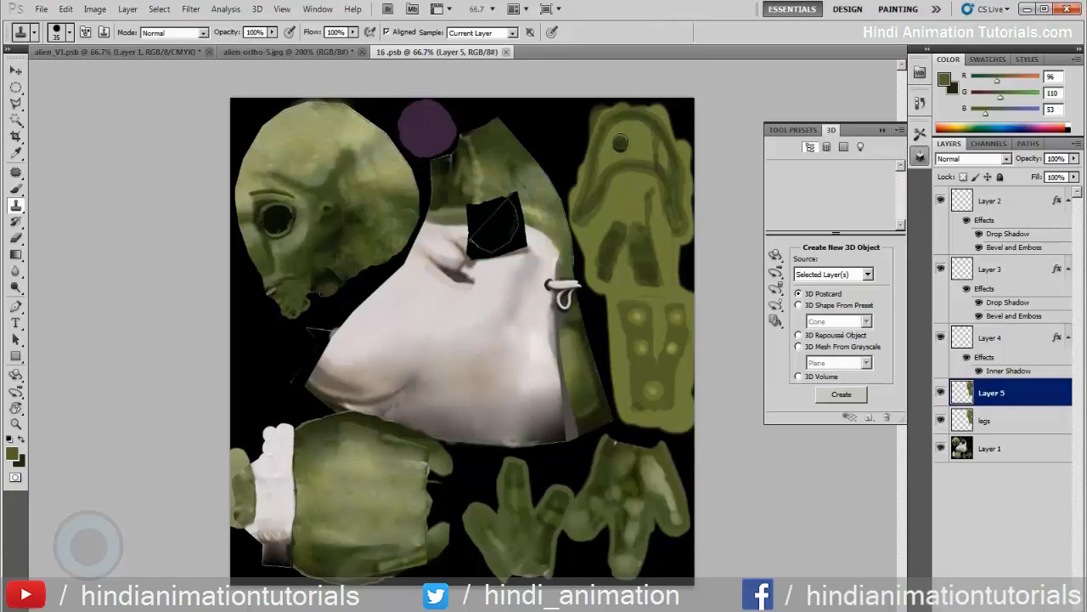
left_click(621, 138)
key("ctrl+z")
Examine the legs, feet and soles on the alien_V1.psb 3D model from the front and from below
left_click(143, 51)
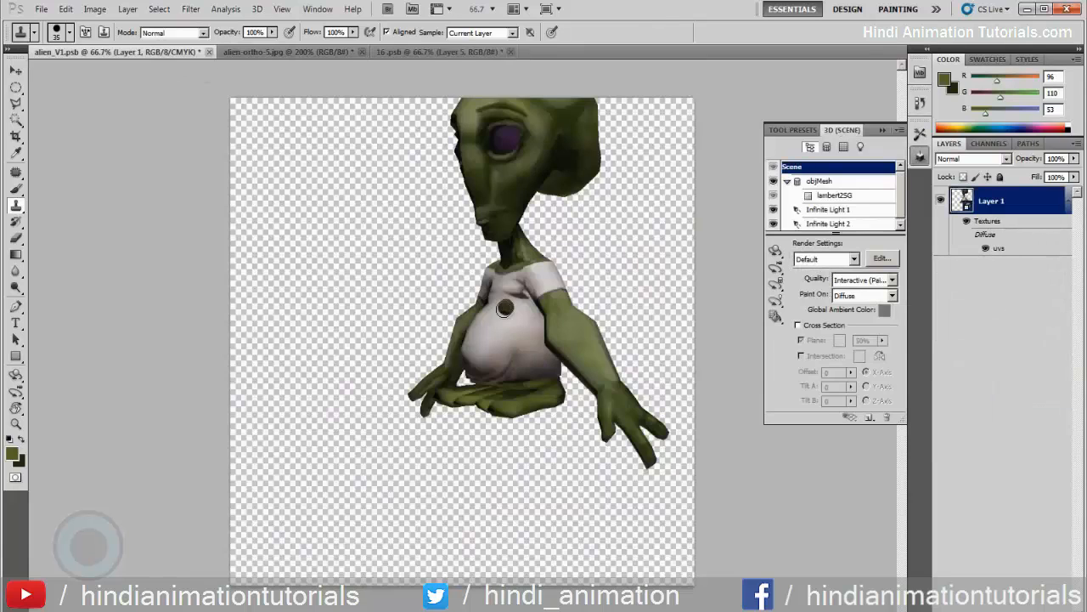
left_click(775, 252)
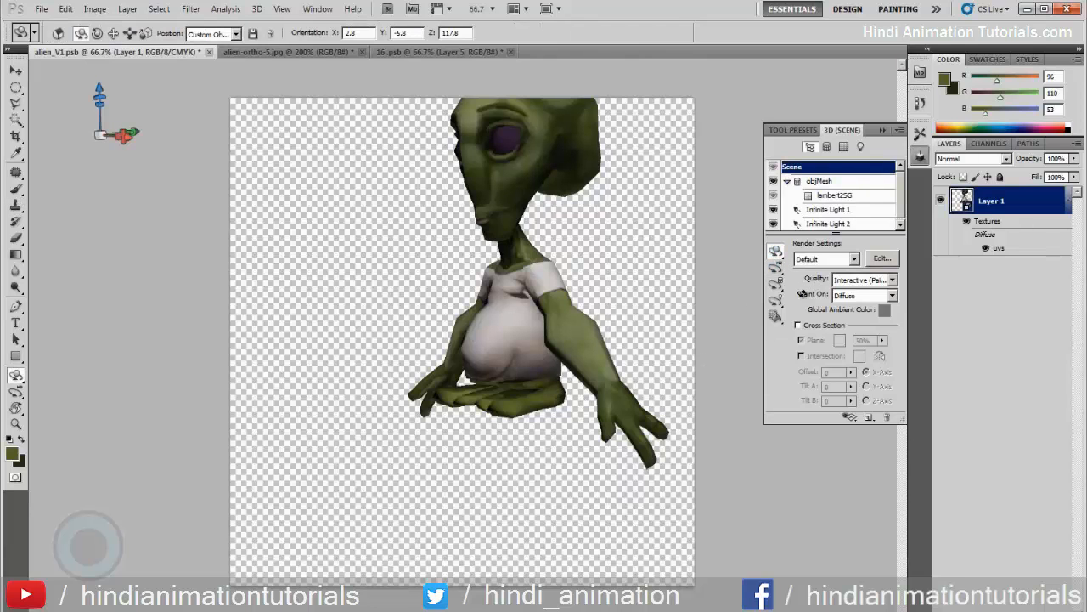
left_click_drag(590, 423, 676, 416)
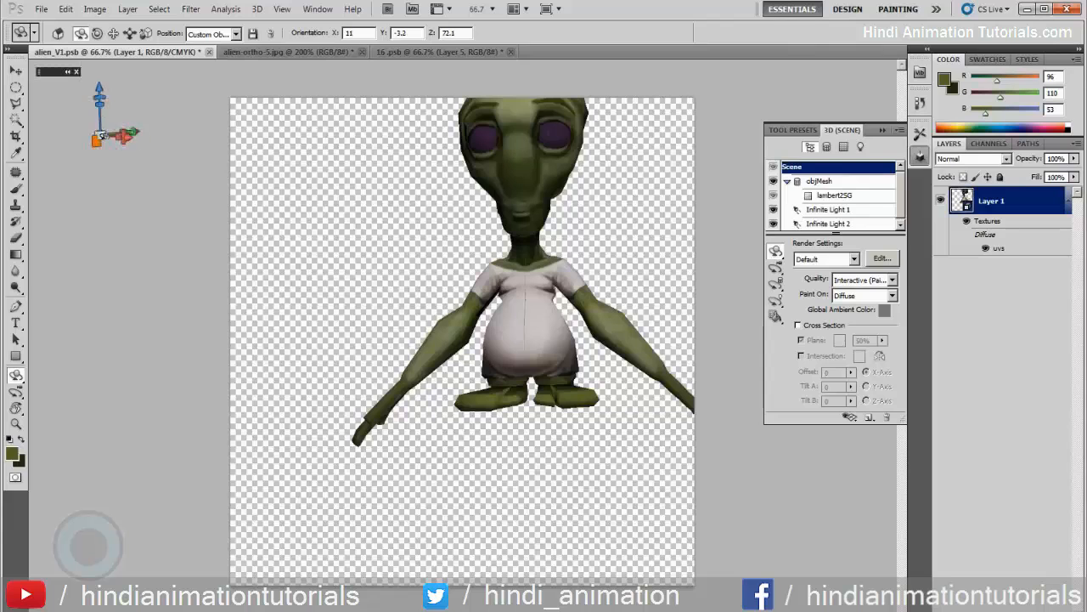
left_click_drag(212, 91, 511, 67)
key("alt")
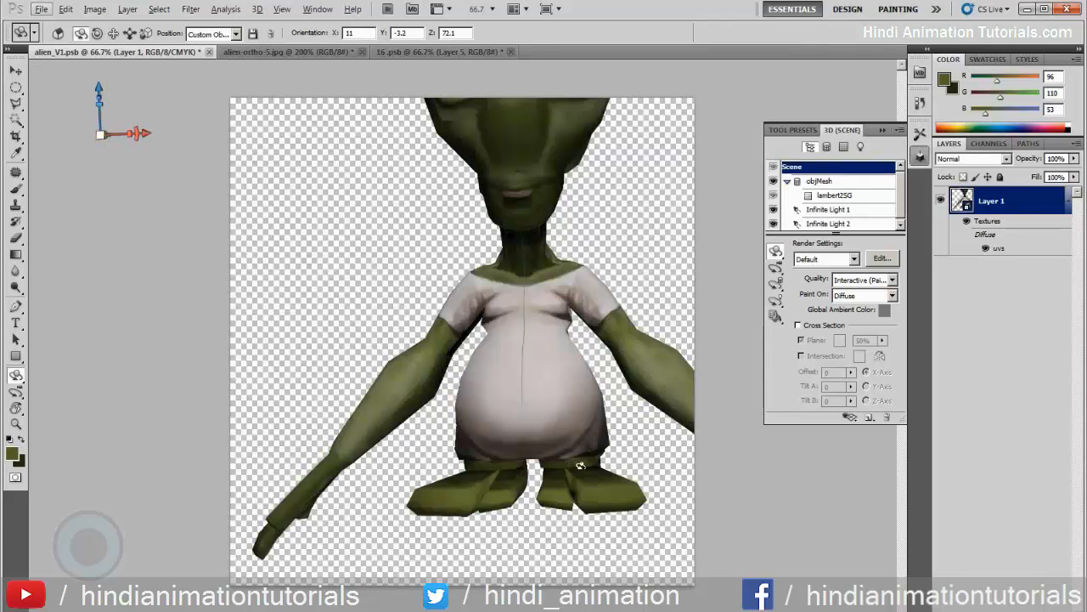
left_click(17, 206)
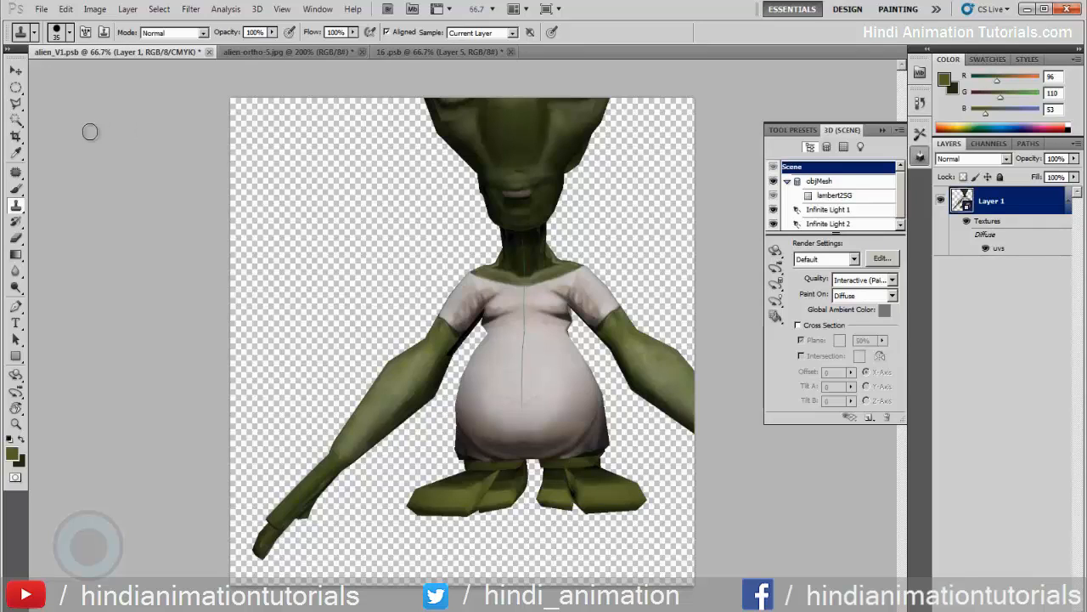
key("k")
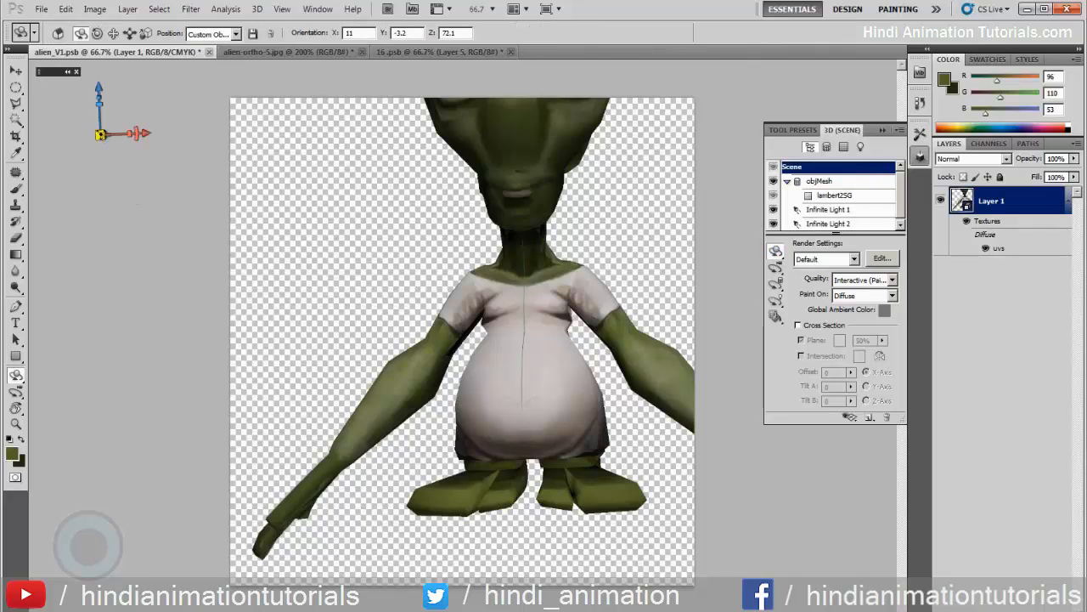
left_click_drag(207, 63, 329, 51)
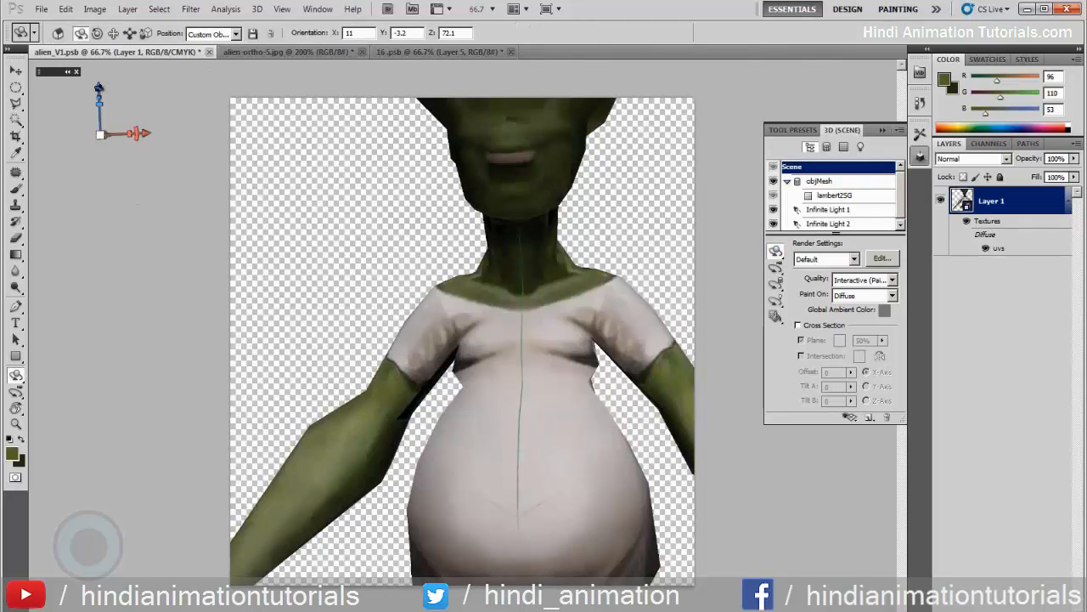
left_click_drag(136, 204, 131, 11)
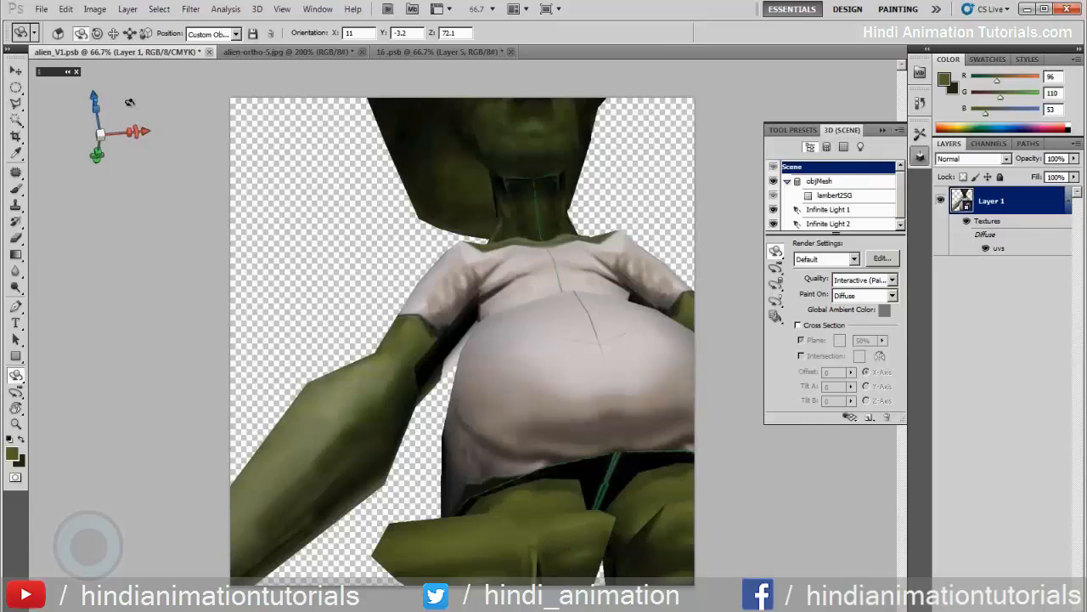
left_click_drag(92, 96, 82, 37)
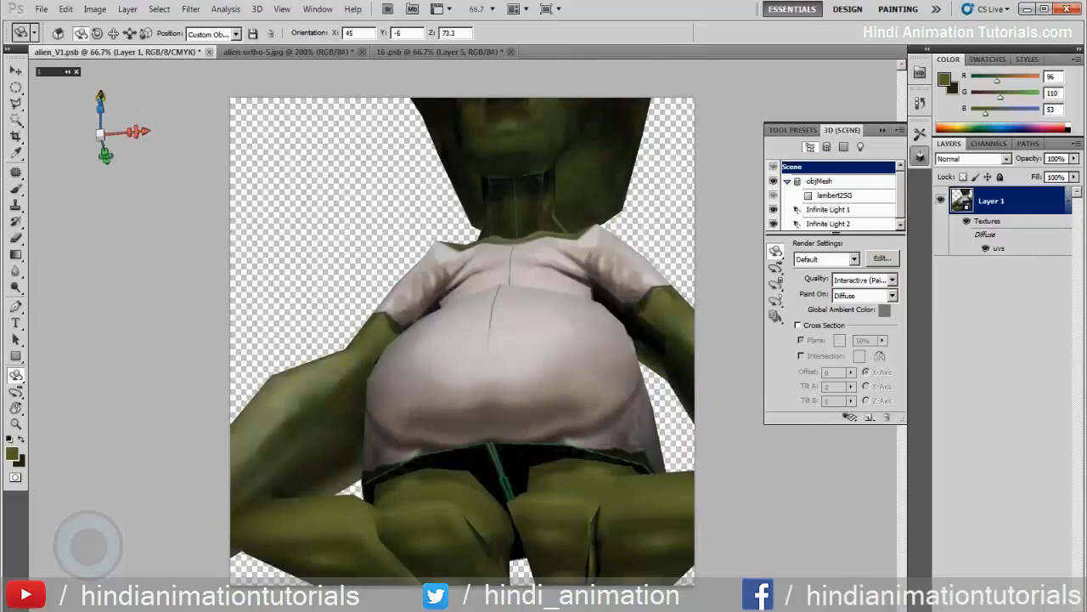
left_click_drag(100, 95, 114, 9)
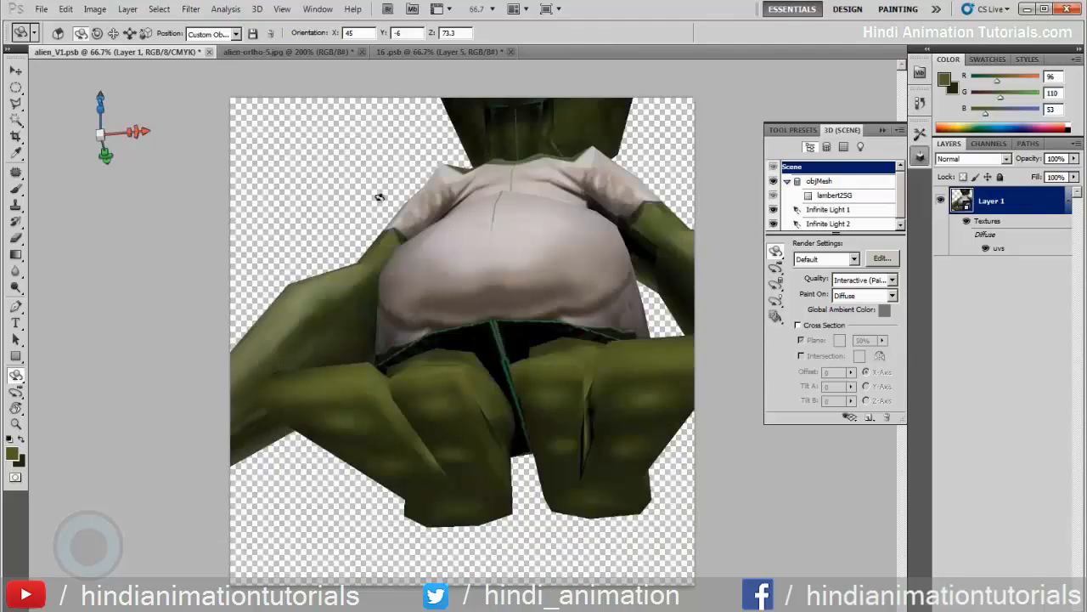
left_click_drag(380, 229, 517, 233)
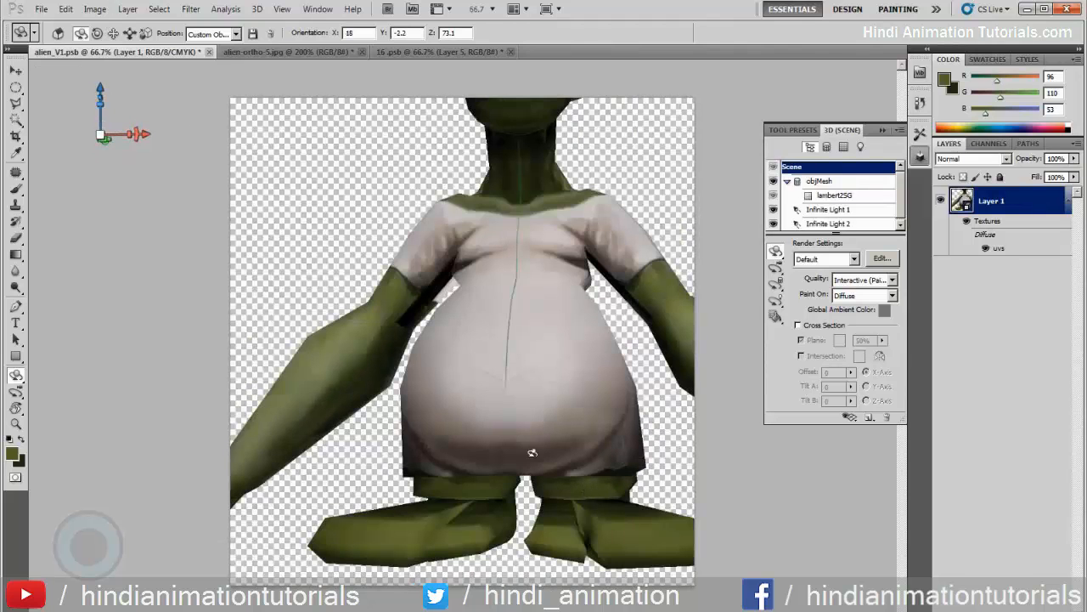
left_click(17, 206)
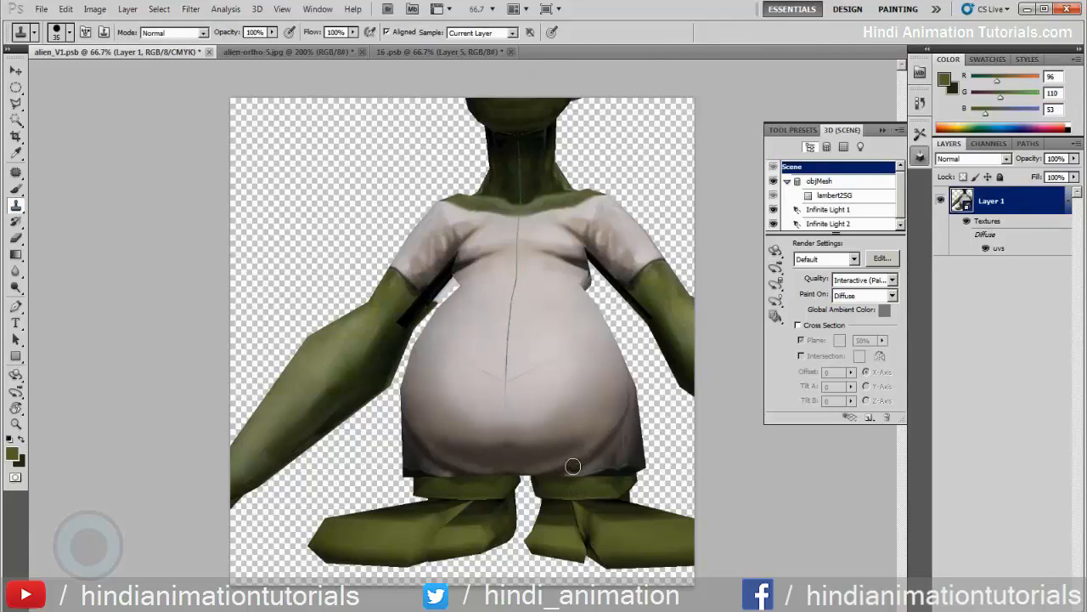
key("]")
key("]")
key("]")
key("]")
key("]")
key("]")
key("]")
key("]")
key("]")
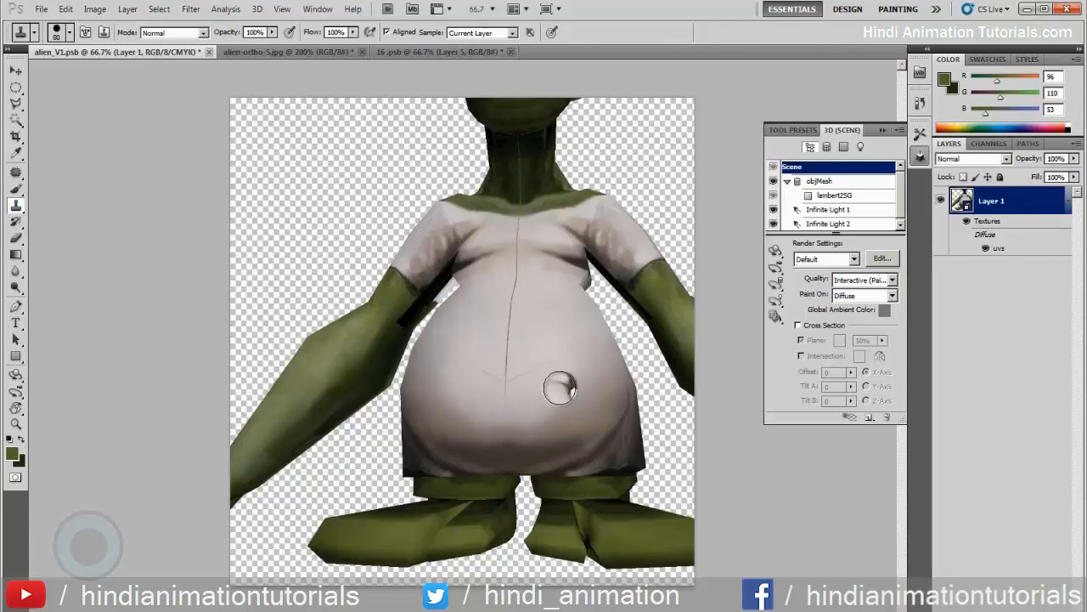
key("]")
key("]")
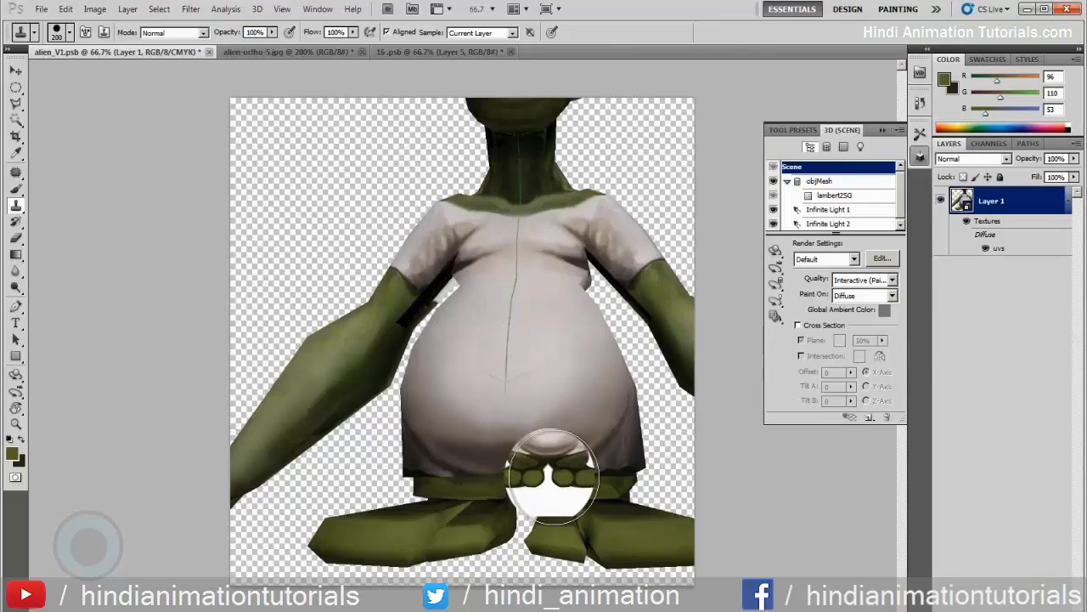
key("bracketleft")
key("bracketleft")
key("bracketleft")
key("bracketleft")
key("bracketleft")
key("bracketleft")
key("bracketleft")
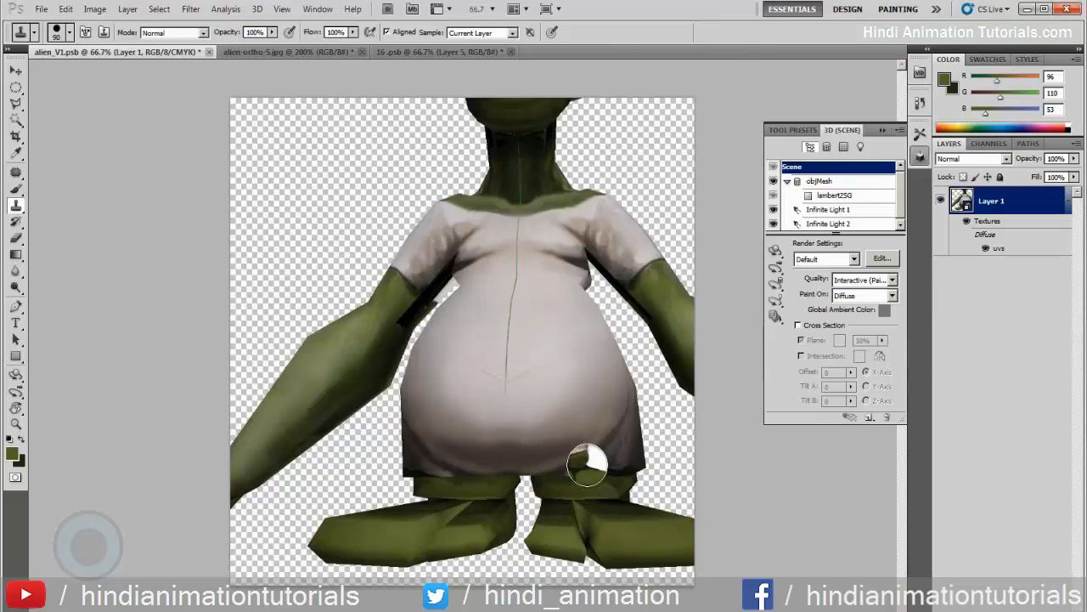
key("bracketleft")
key("bracketleft")
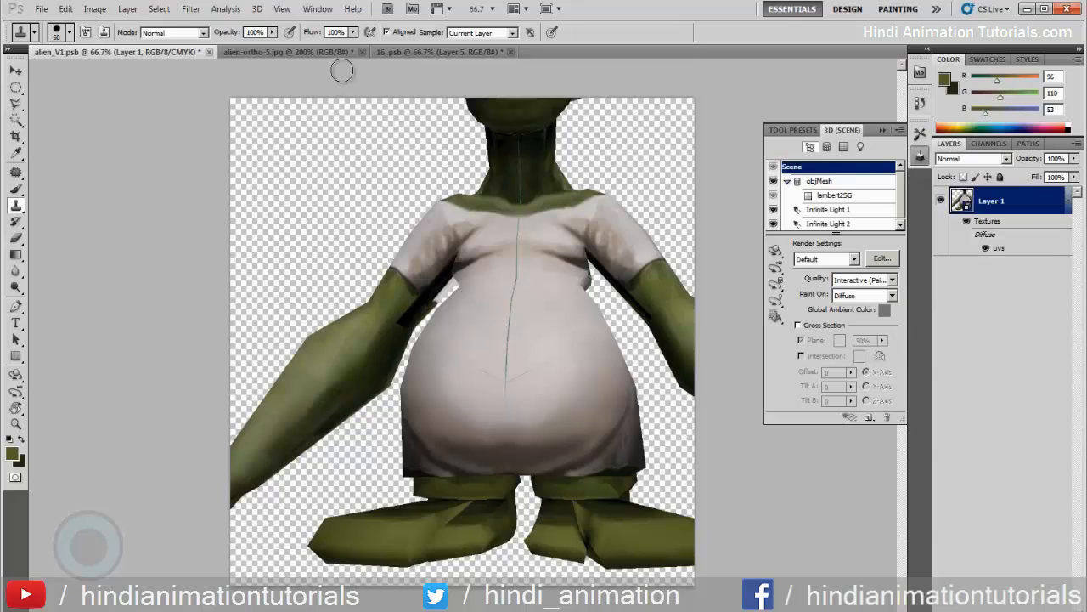
In alien-ortho-5.jpg, select the mottled green patch of the alien's left leg below the shirt in the front view using the freehand Lasso
left_click(338, 52)
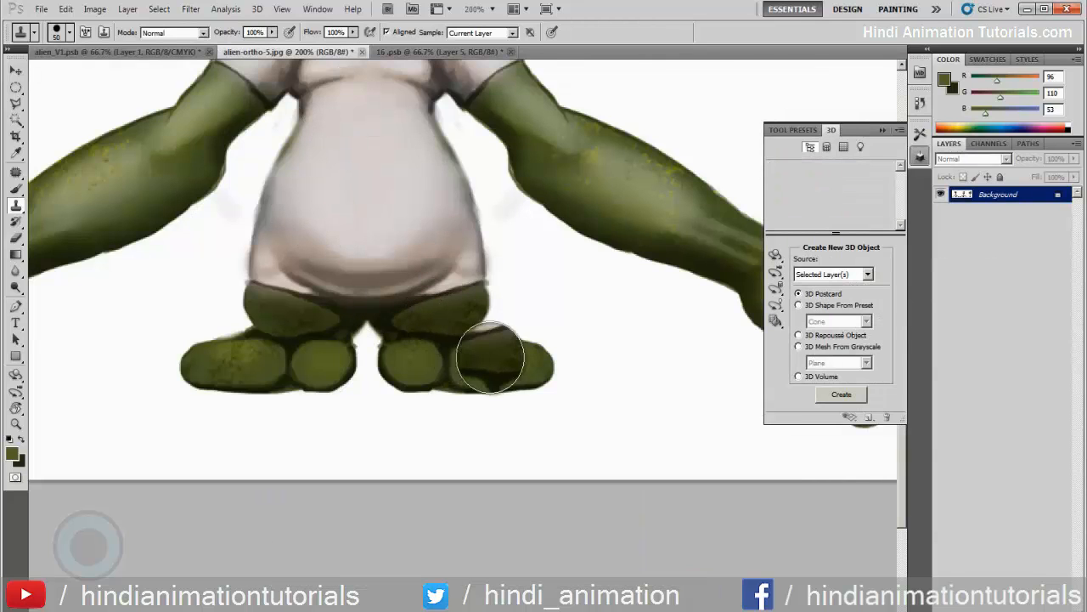
key("l")
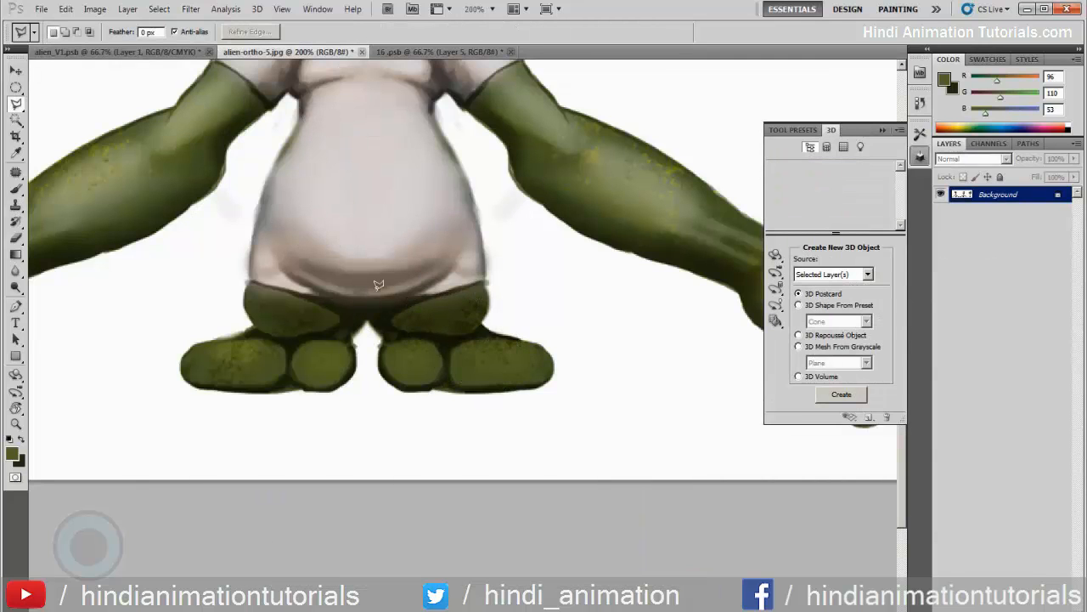
left_click(15, 103)
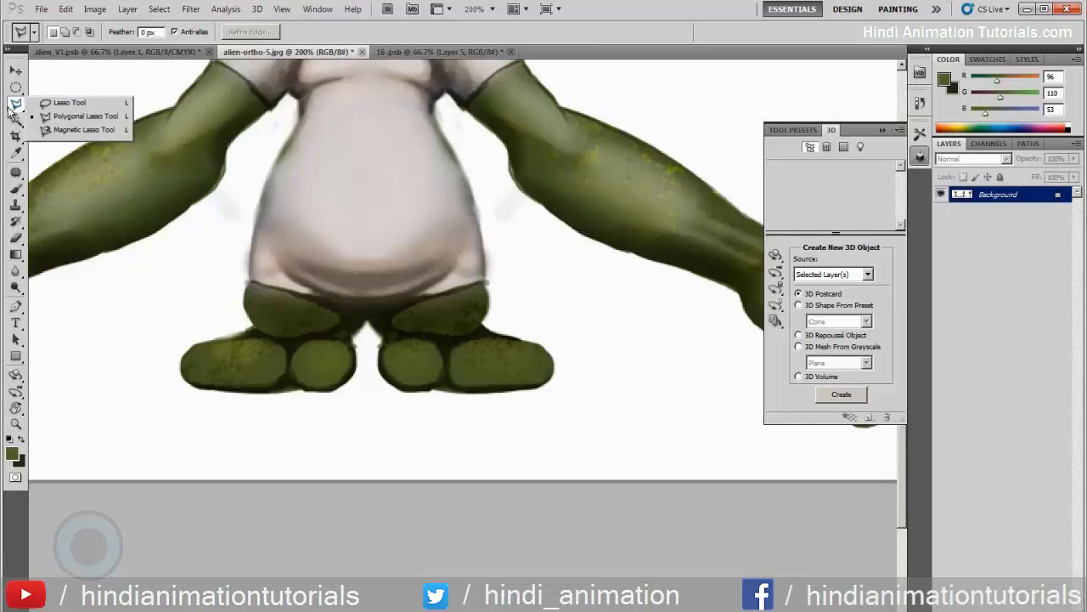
left_click(68, 103)
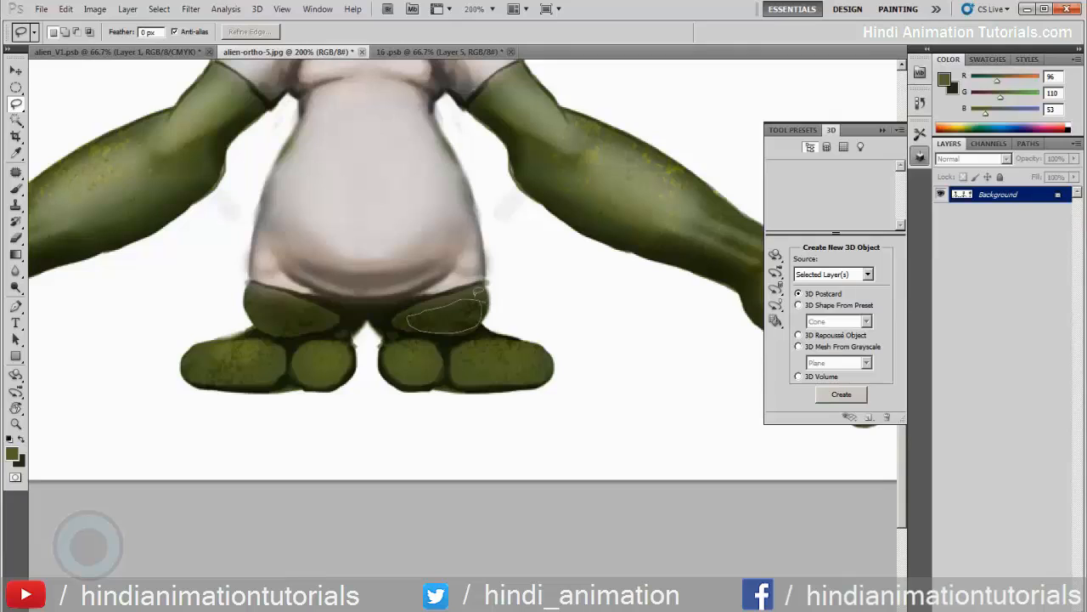
left_click_drag(477, 291, 483, 299)
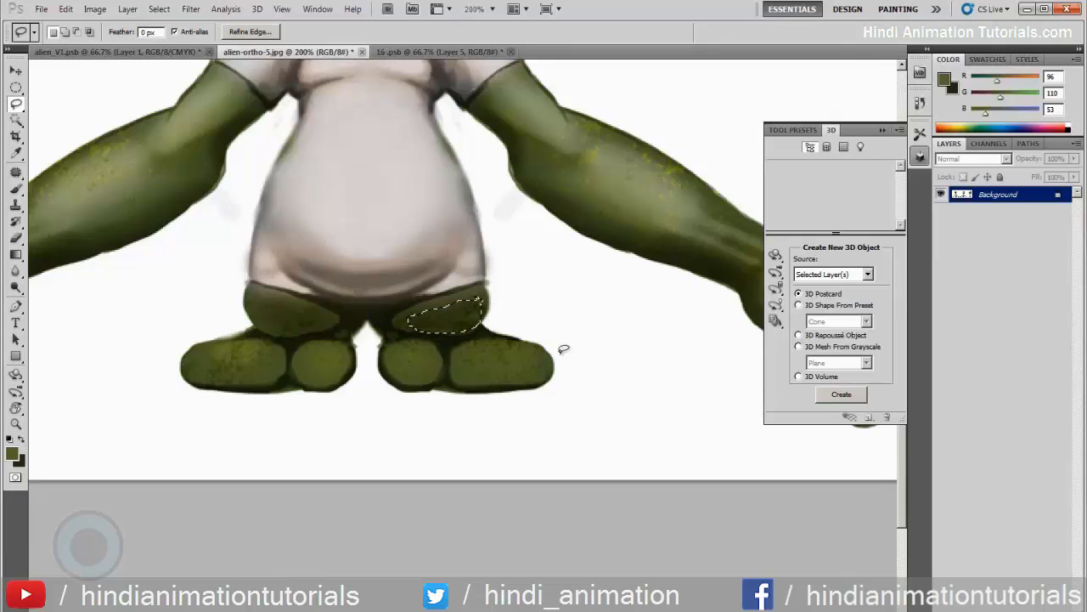
Deselect the leg patch and sample the dark green R 44, G 50, B 14 from the leg in alien-ortho-5.jpg with the Brush active
left_click(456, 326)
key("b")
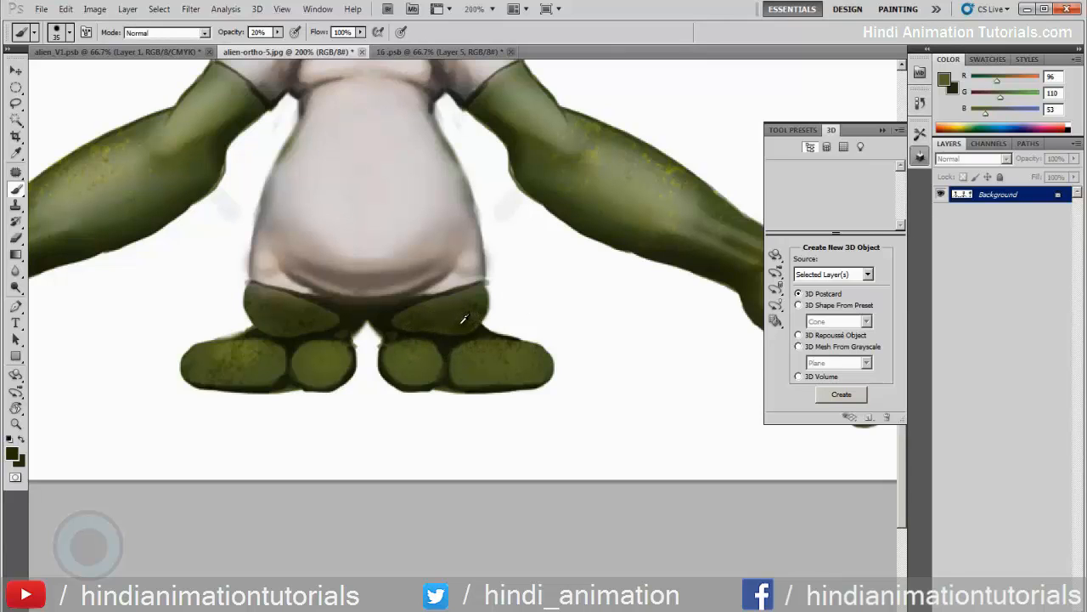
left_click(463, 318, "alt")
In alien_V1.psb, tilt the 3D model for a view of the legs and choose the 59 px spatter brush preset
left_click(164, 53)
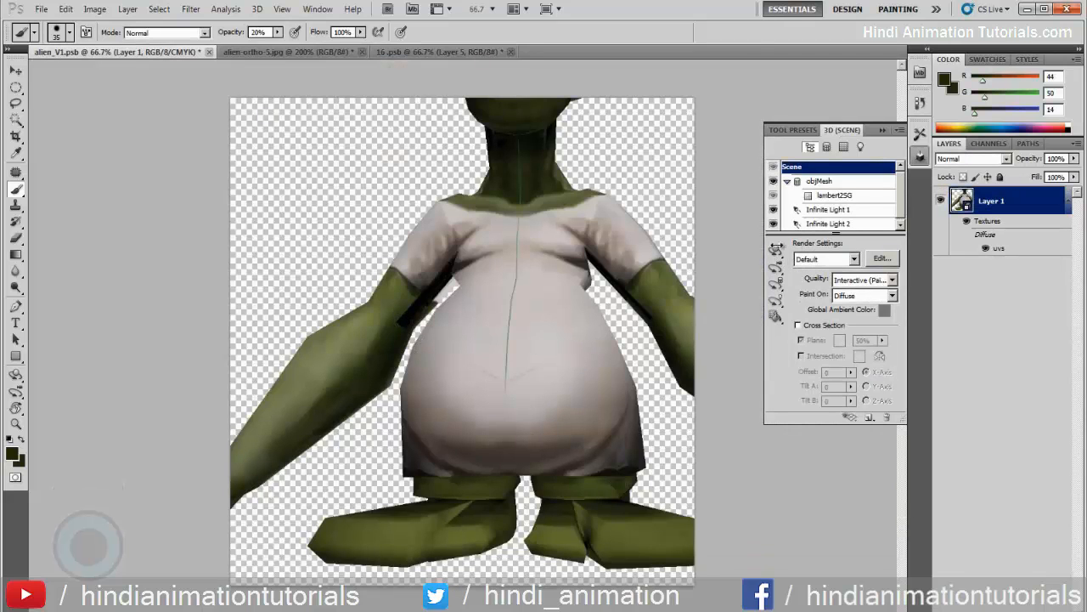
left_click(775, 257)
left_click_drag(645, 353, 652, 387)
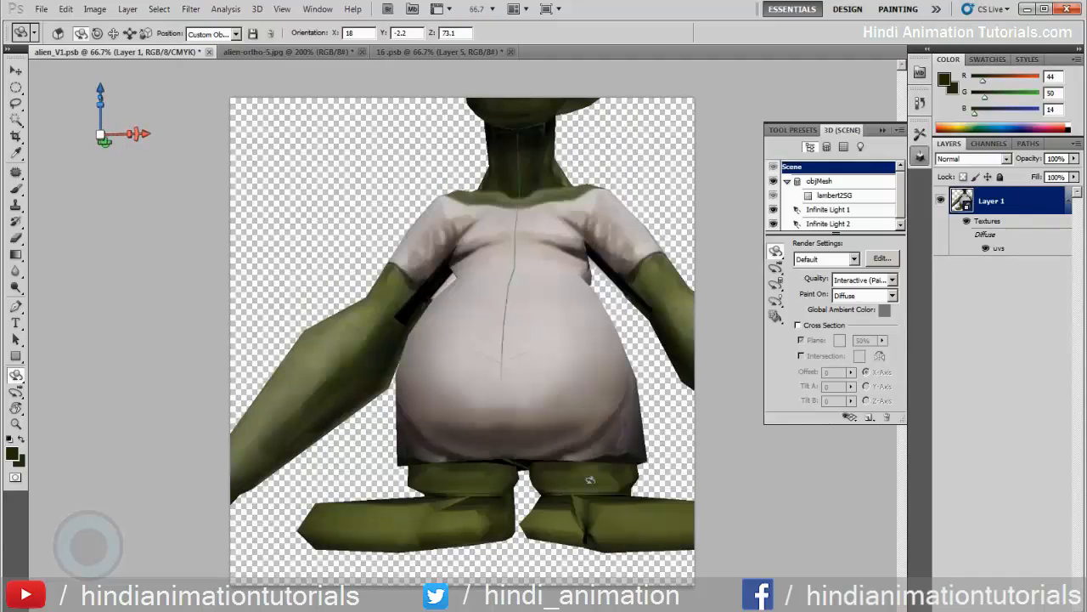
key("b")
right_click(586, 480)
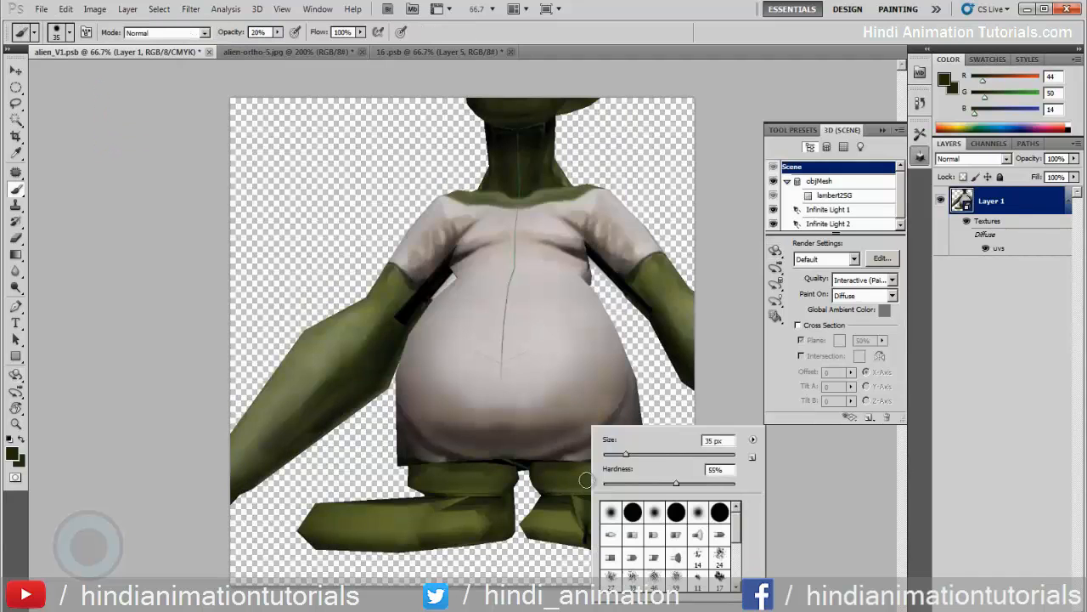
scroll(736, 529, "down", 1)
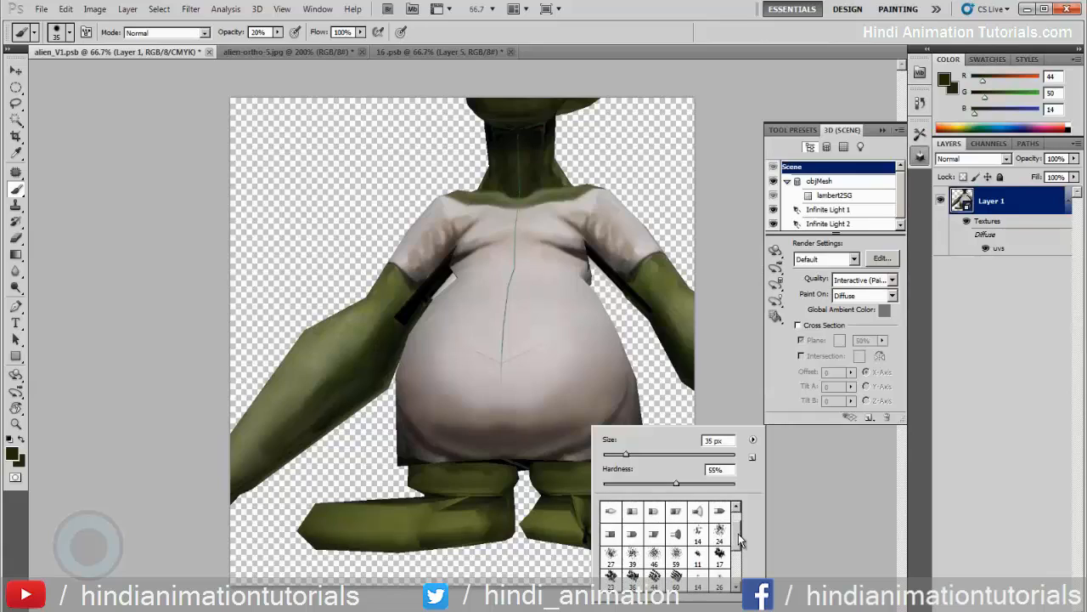
left_click(719, 533)
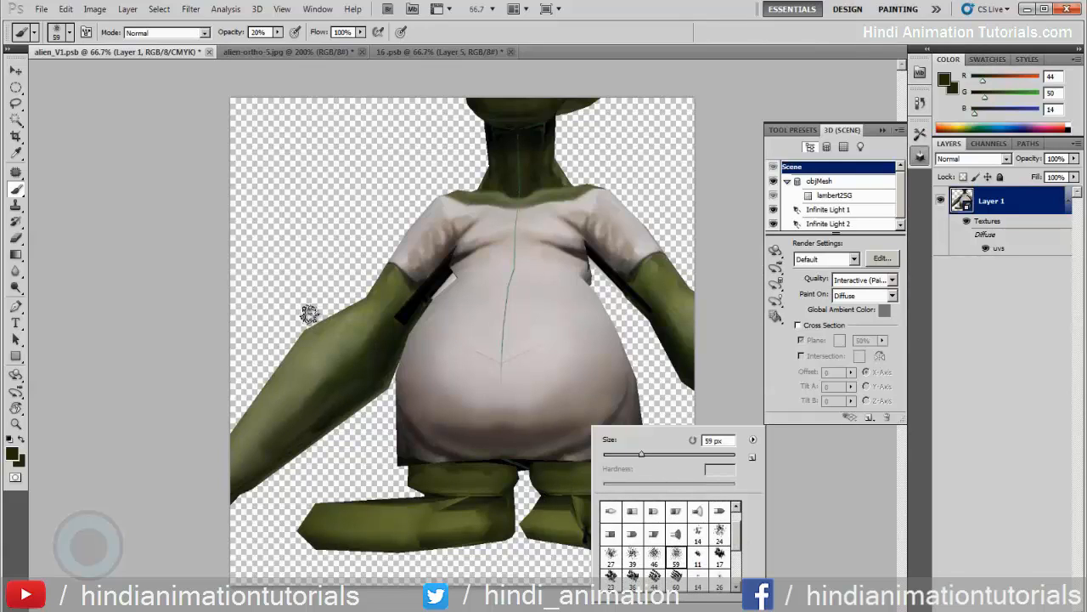
left_click(363, 399)
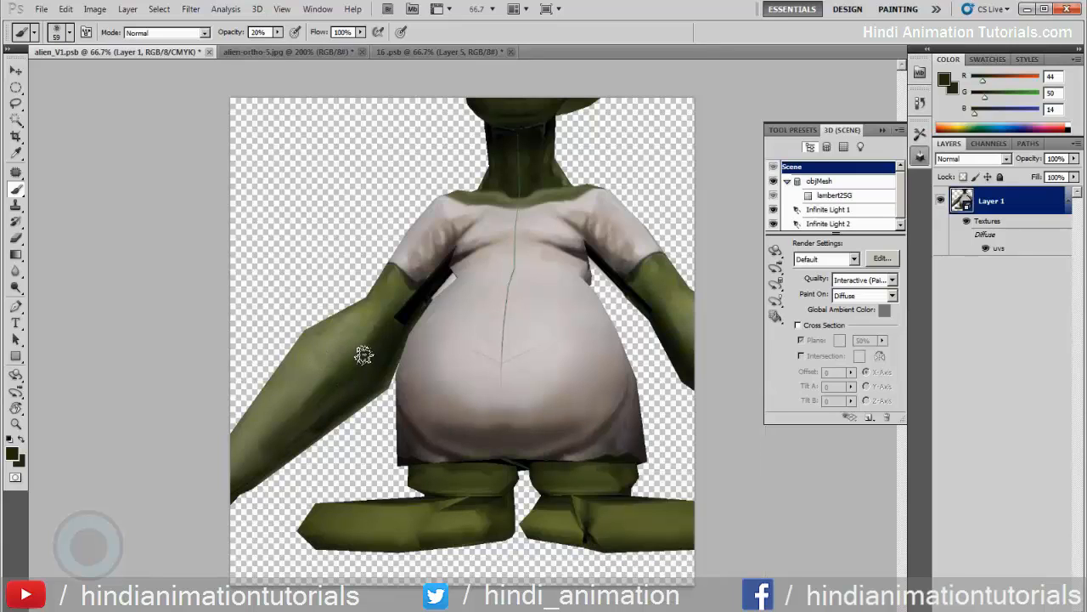
Enlarge the spatter brush to 250 px and change the foreground colour to dark brown R 43, G 34, B 12
key("bracketright")
key("bracketright")
key("bracketright")
key("bracketright")
key("bracketright")
key("bracketright")
key("bracketright")
key("bracketright")
key("bracketright")
left_click(13, 454)
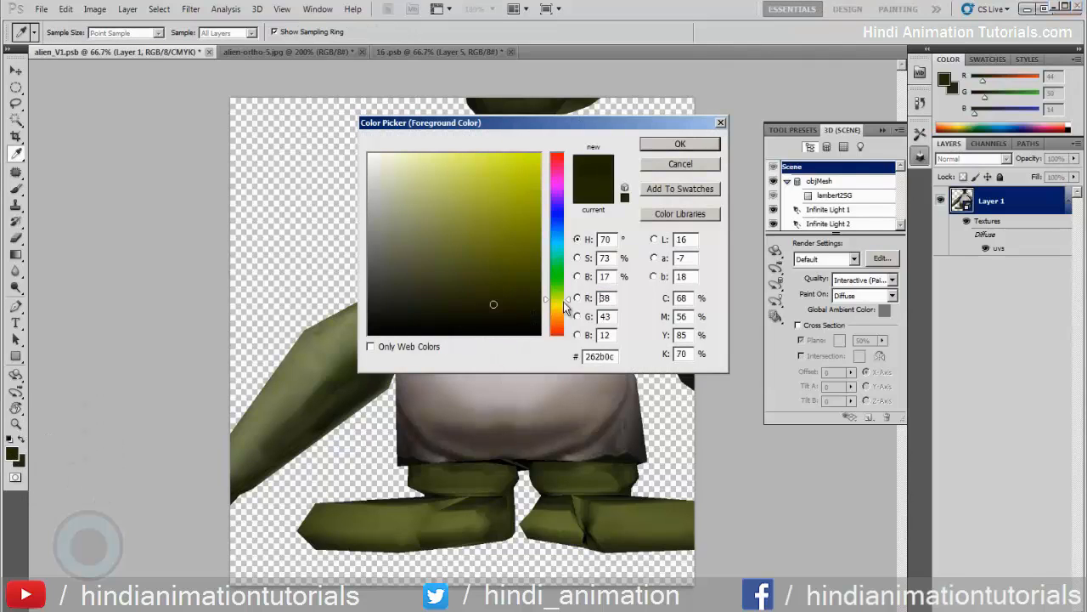
left_click(557, 314)
left_click(700, 146)
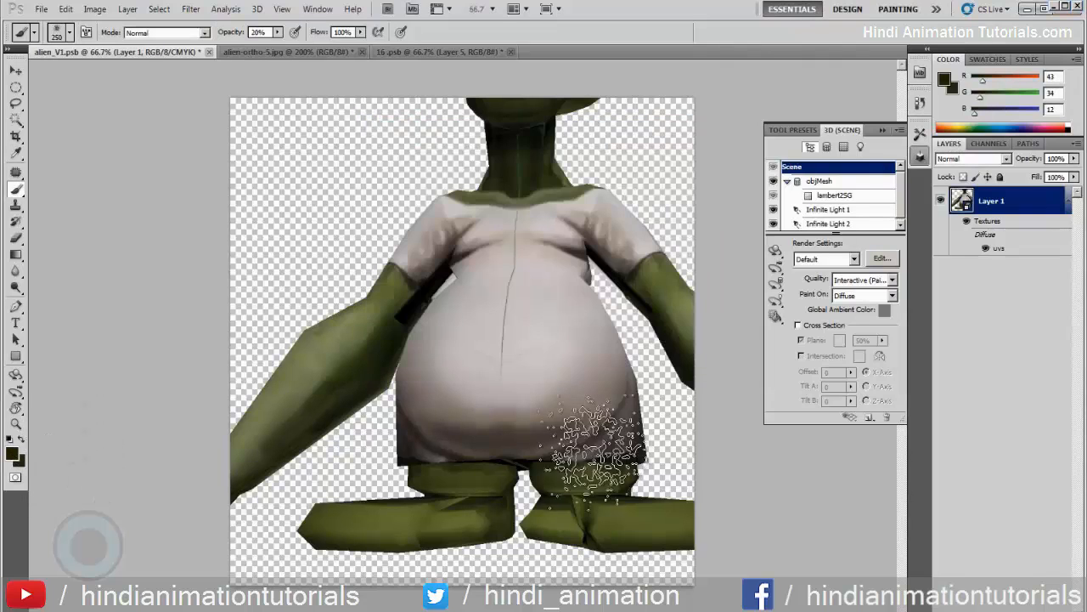
Adjust the spatter brush to 125 px, judging its size against the alien's left leg
key("bracketleft")
key("bracketleft")
key("bracketleft")
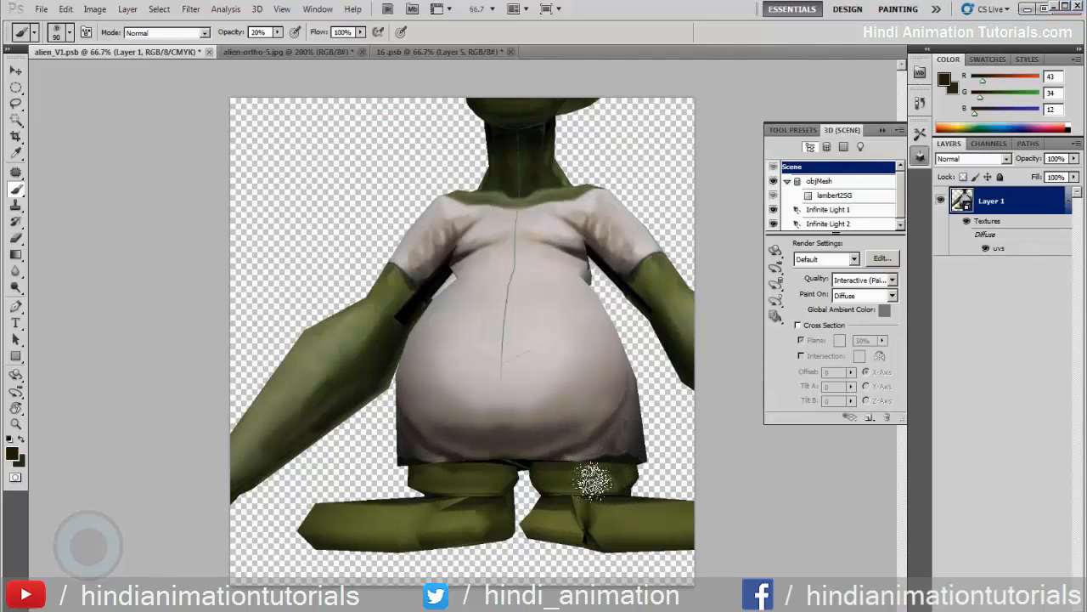
key("bracketleft")
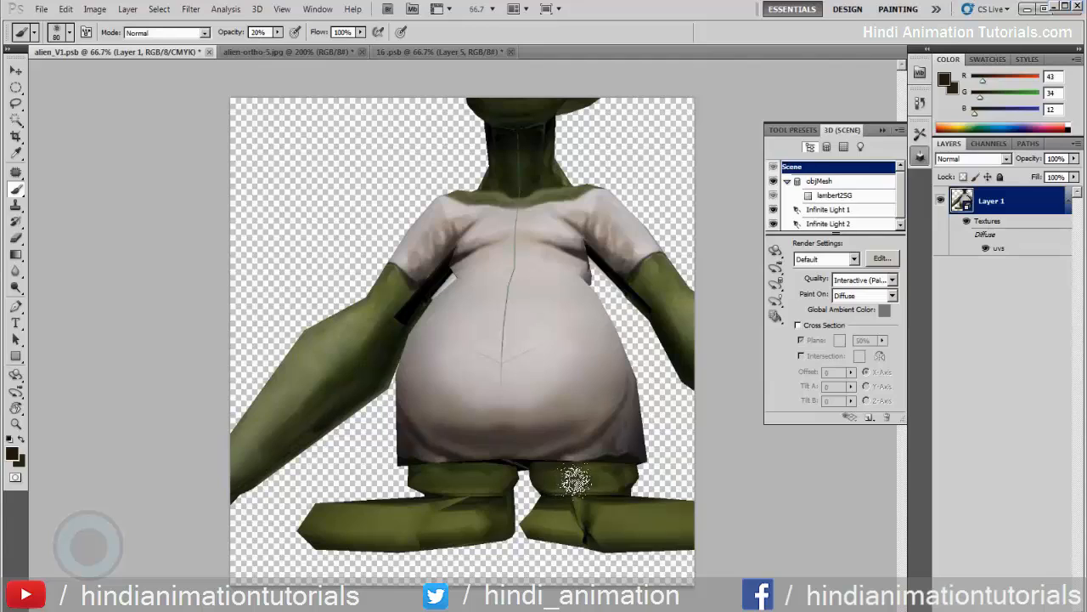
key("bracketright")
key("bracketright")
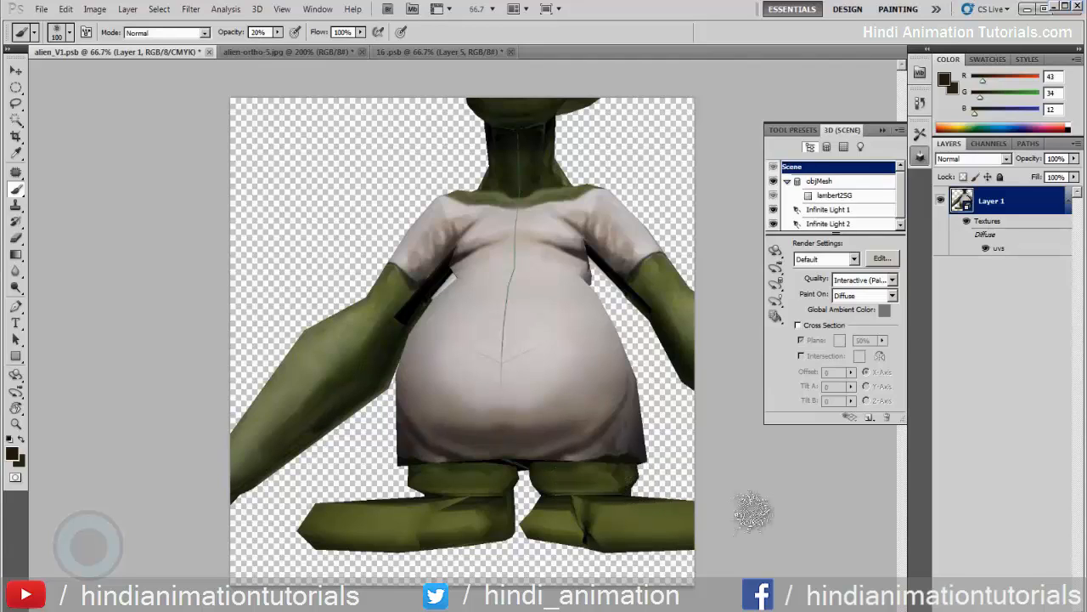
key("bracketright")
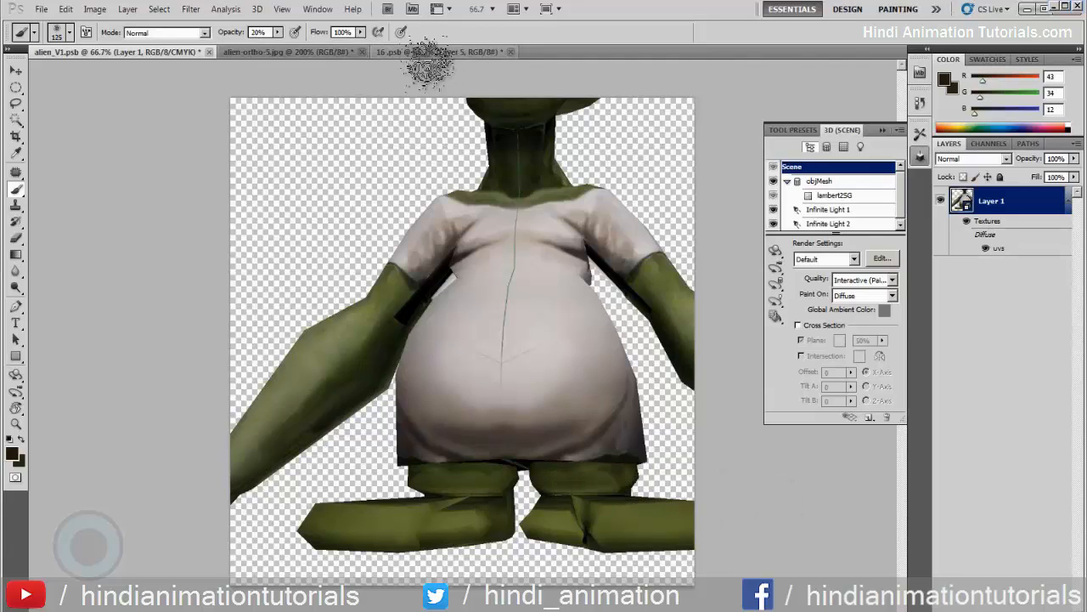
Close the 16.psb texture document and reopen the model's texture as 17.psb
left_click(428, 55)
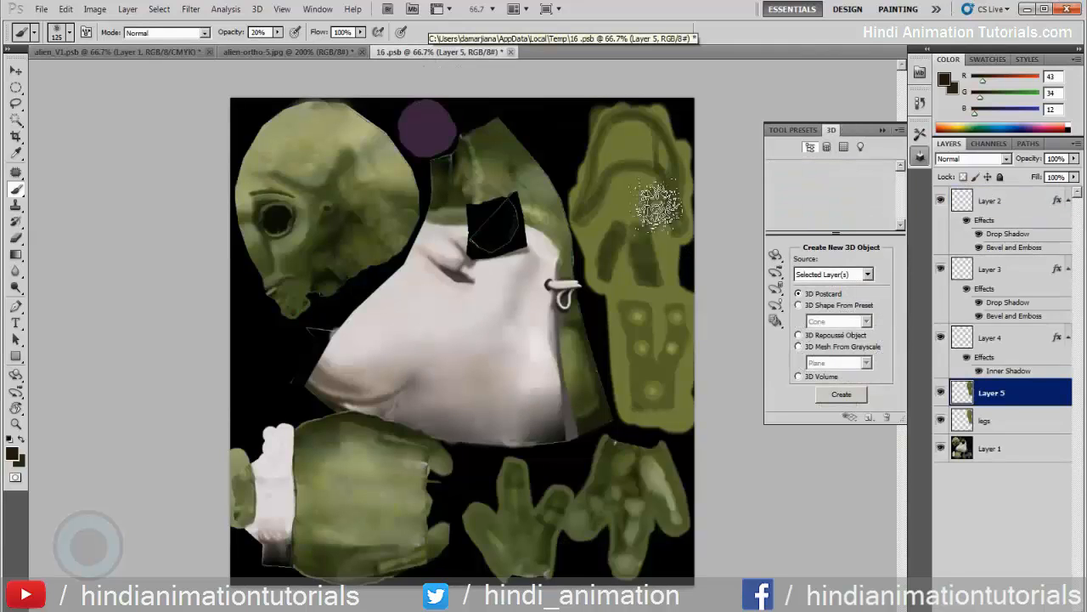
left_click(511, 52)
left_click(573, 249)
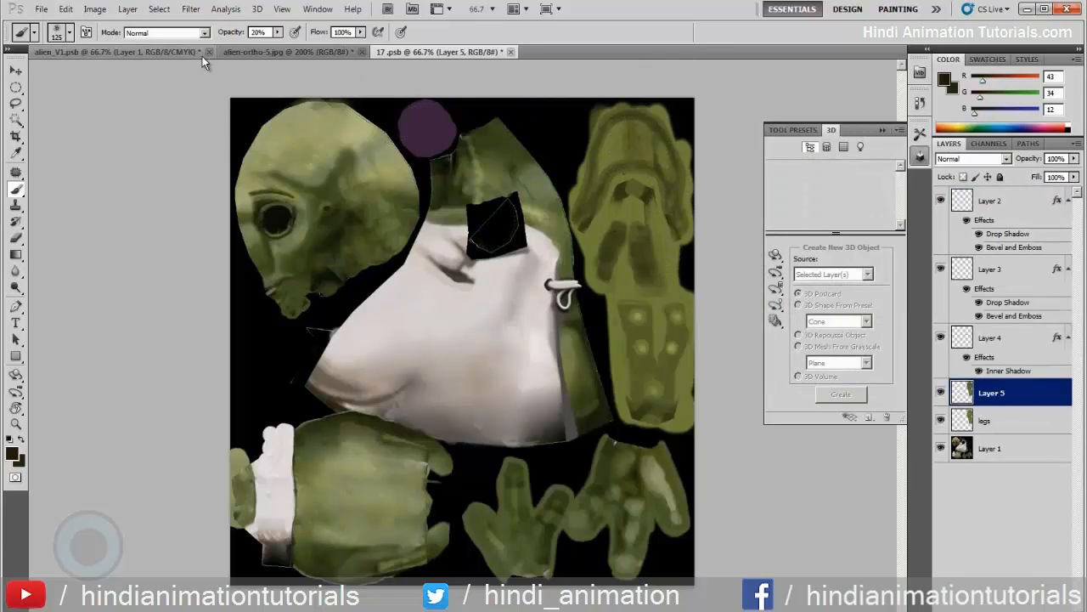
In alien_V1.psb, turn the model to show the side of the left leg and choose the 70 px textured brush preset
left_click(101, 51)
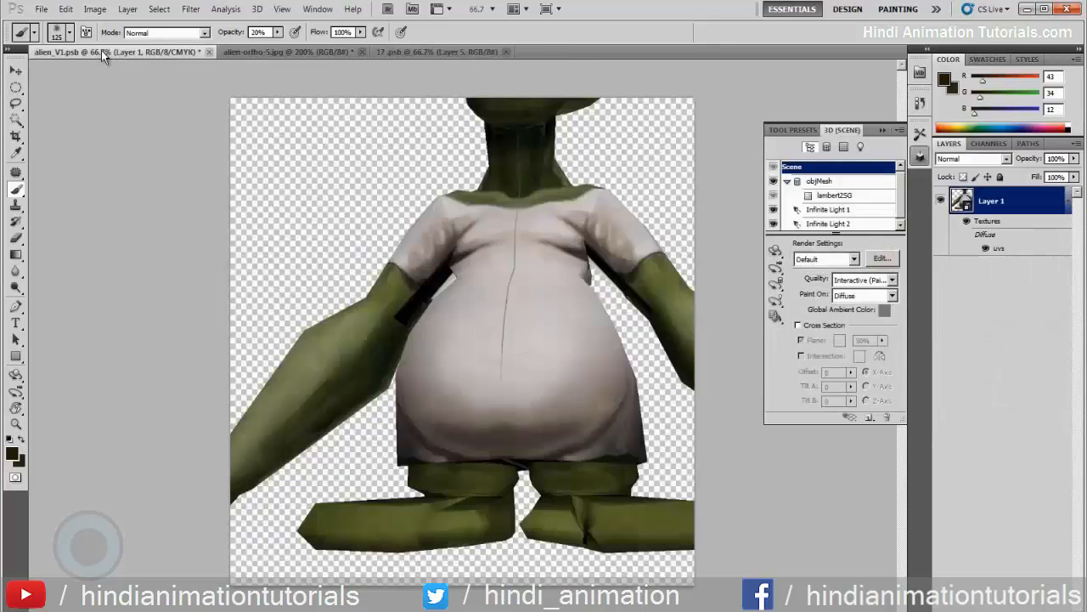
left_click(776, 252)
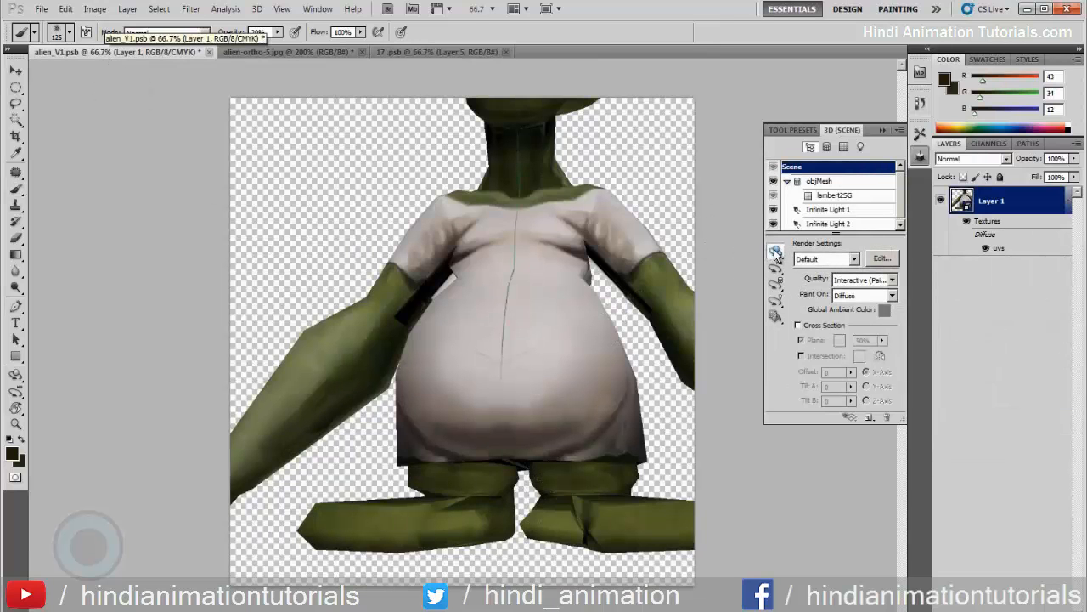
mouse_move(655, 216)
left_mouse_down()
mouse_move(531, 229)
mouse_move(520, 259)
left_mouse_up()
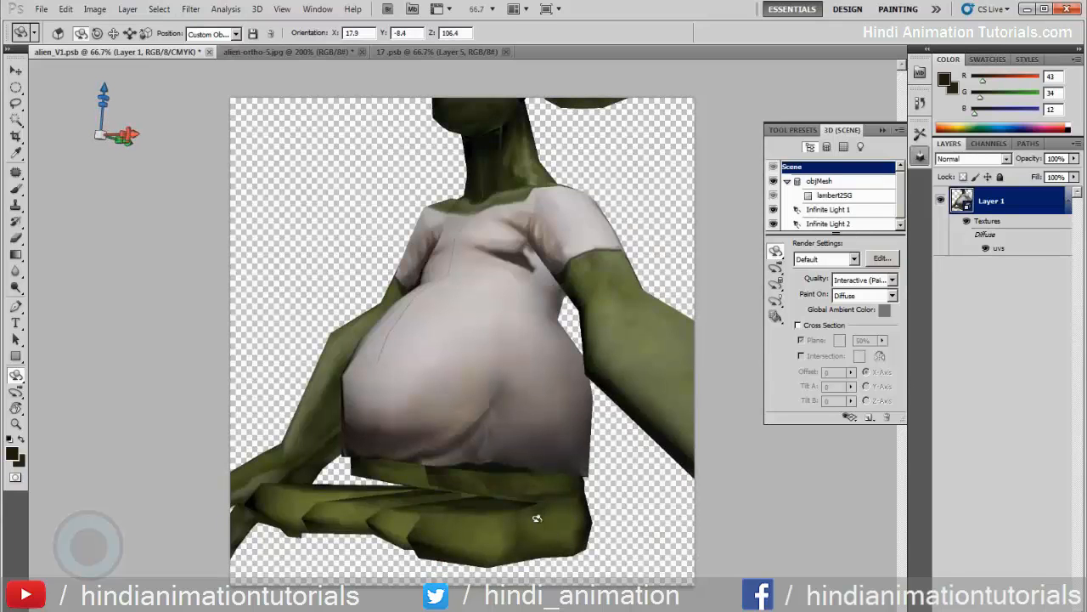
key("b")
right_click(509, 503)
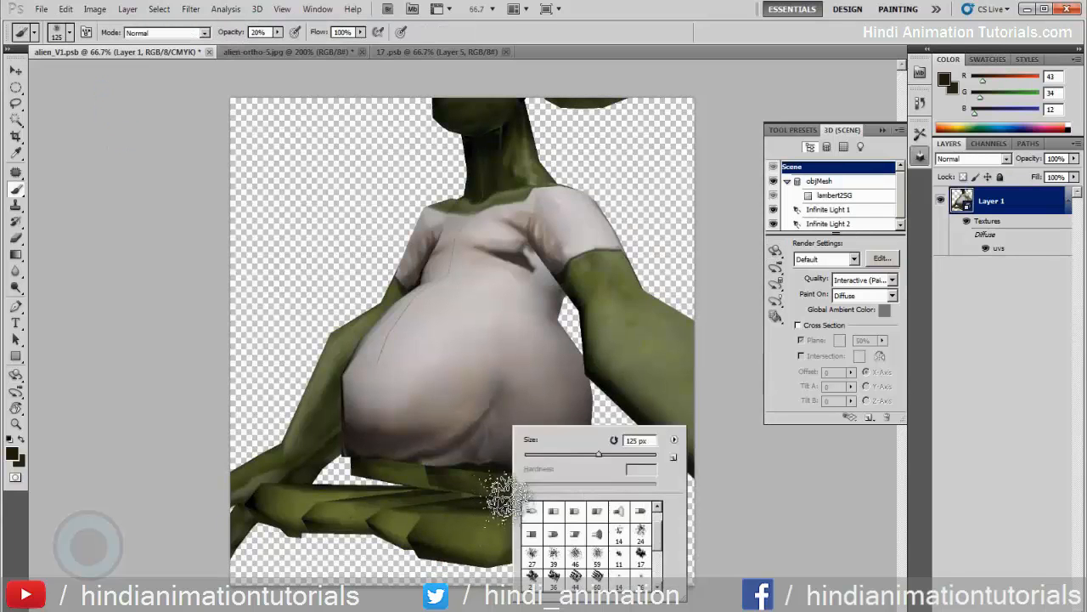
scroll(660, 561, "down", 3)
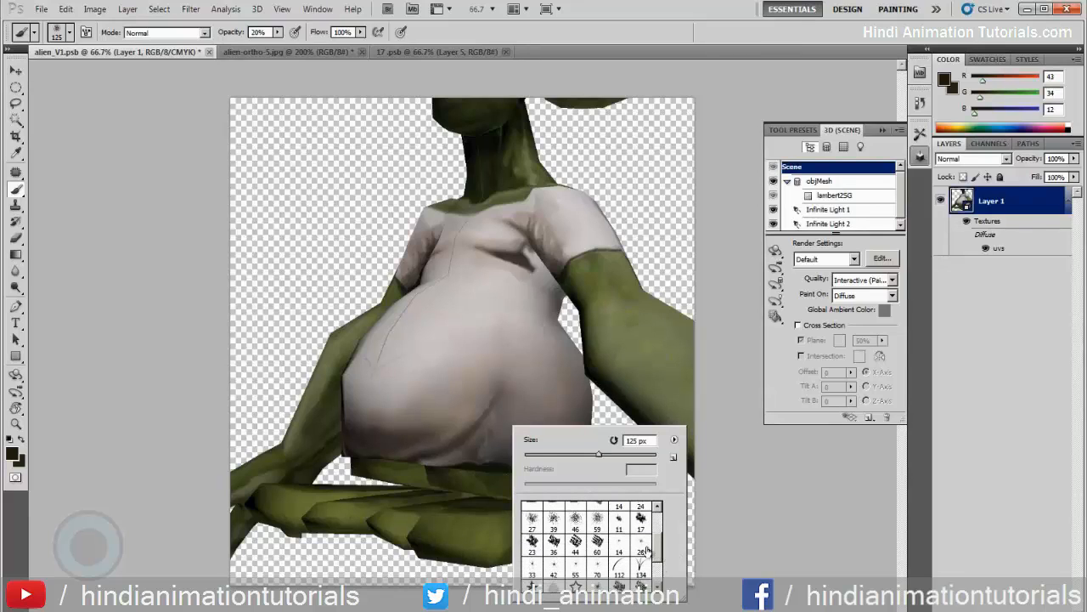
scroll(646, 551, "down", 2)
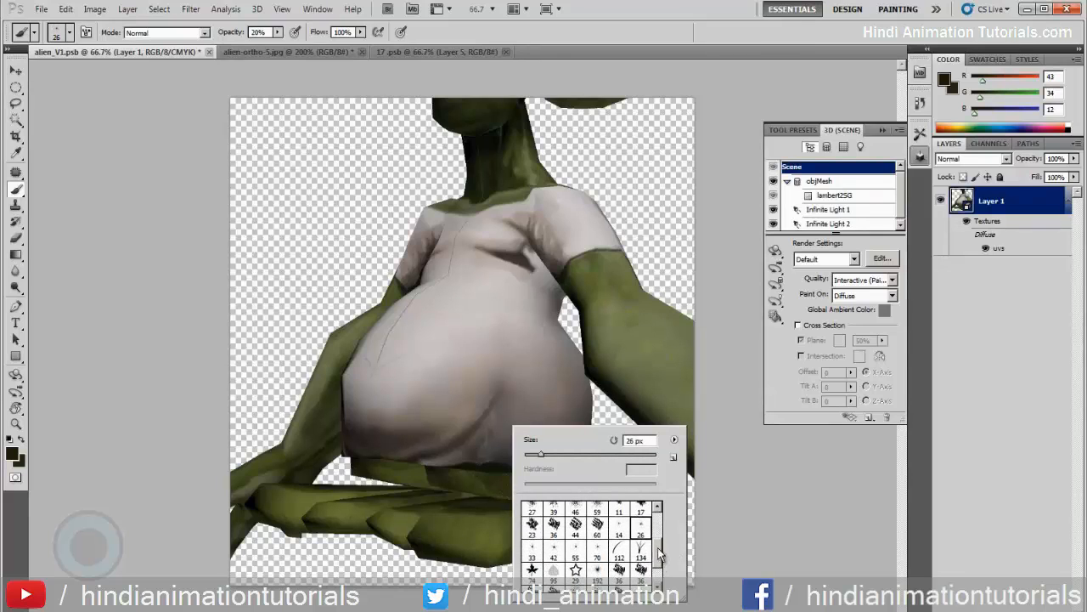
left_click(599, 554)
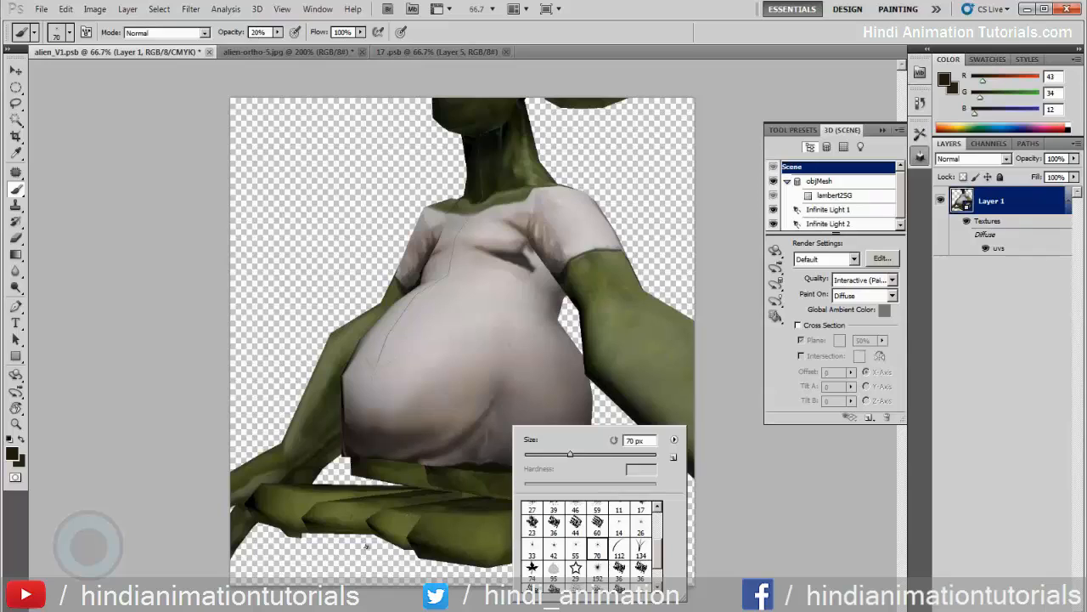
Switch to a 35 px soft round brush and pick the green R 77, G 88, B 42 from the alien's leg
left_click_drag(659, 552, 659, 523)
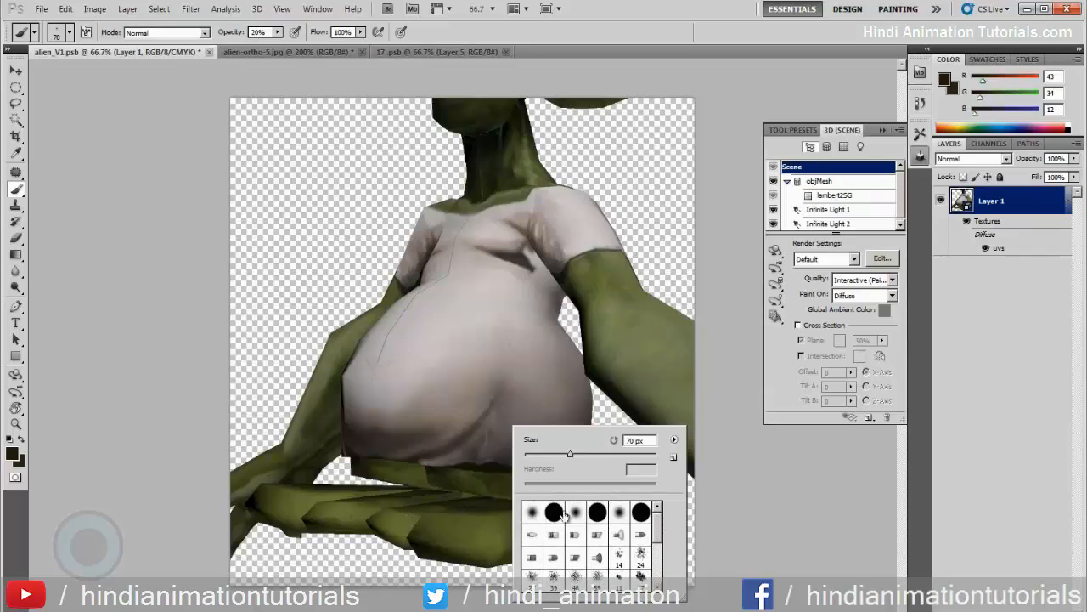
left_click(533, 513)
left_click(477, 485)
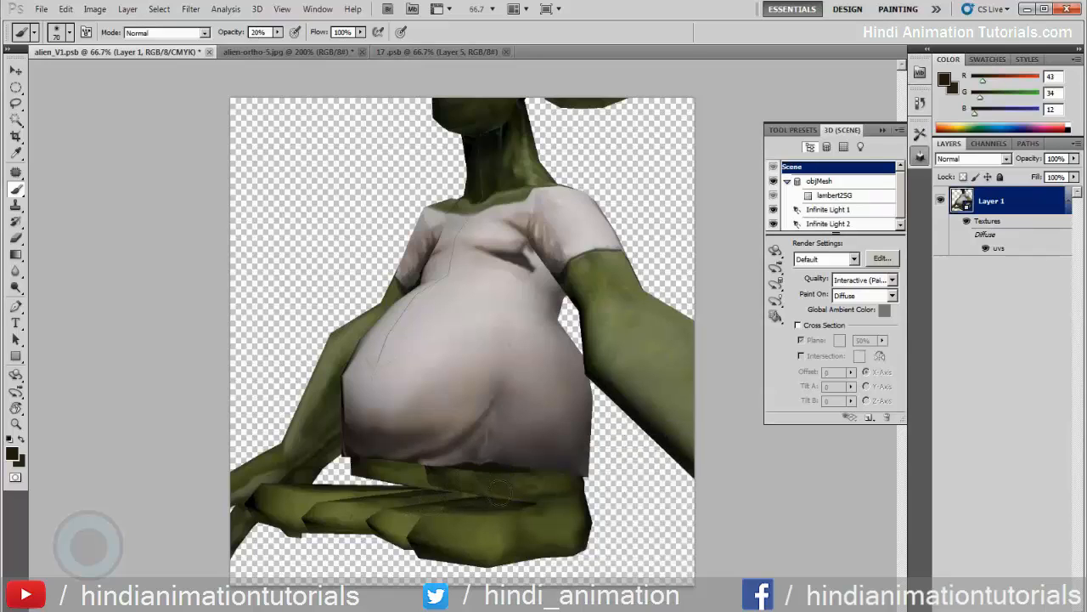
left_click(558, 490, "alt")
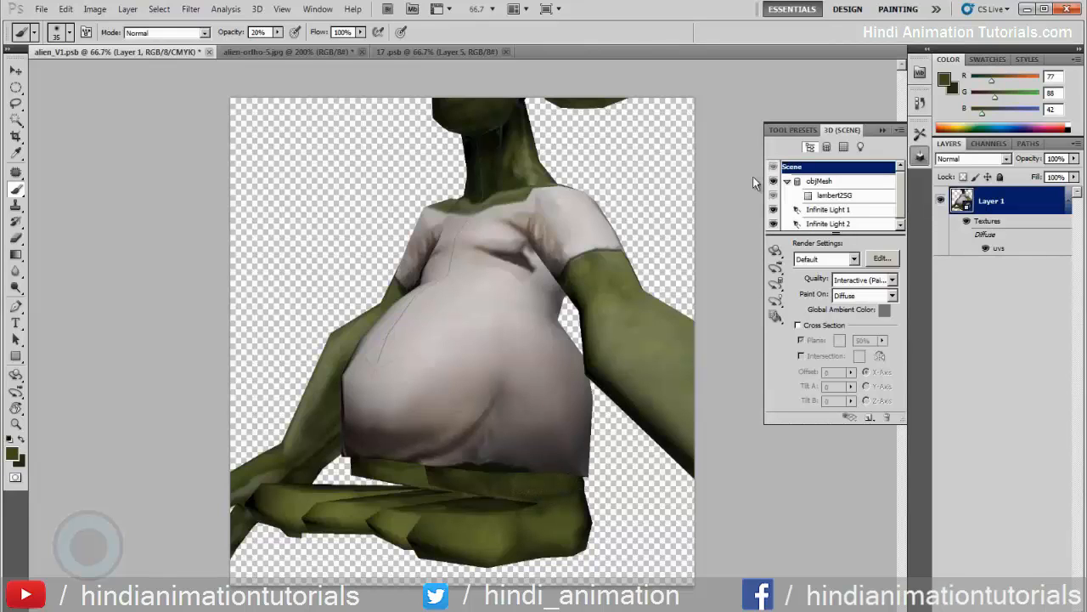
Examine the whole textured alien in alien_V1.psb from the front, both sides and three-quarter angles
left_click(775, 251)
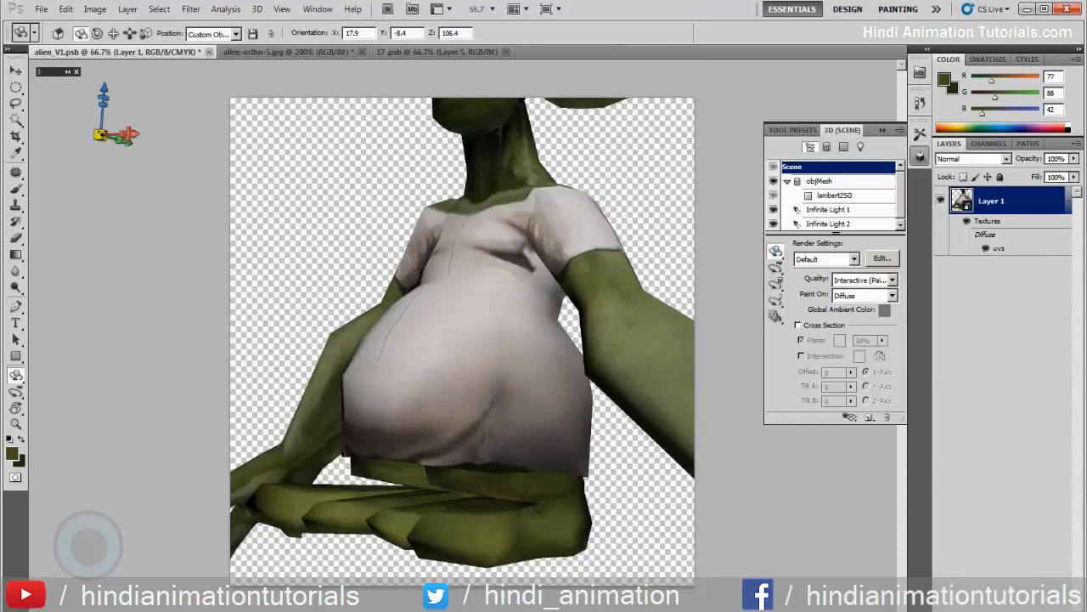
left_click_drag(119, 166, 184, 238)
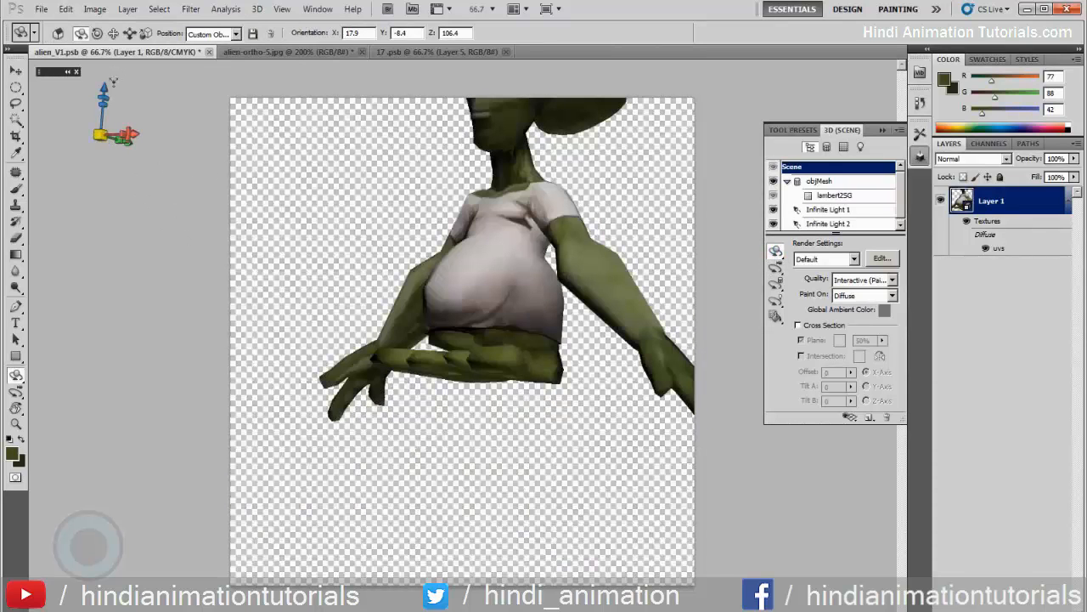
left_click_drag(117, 184, 136, 258)
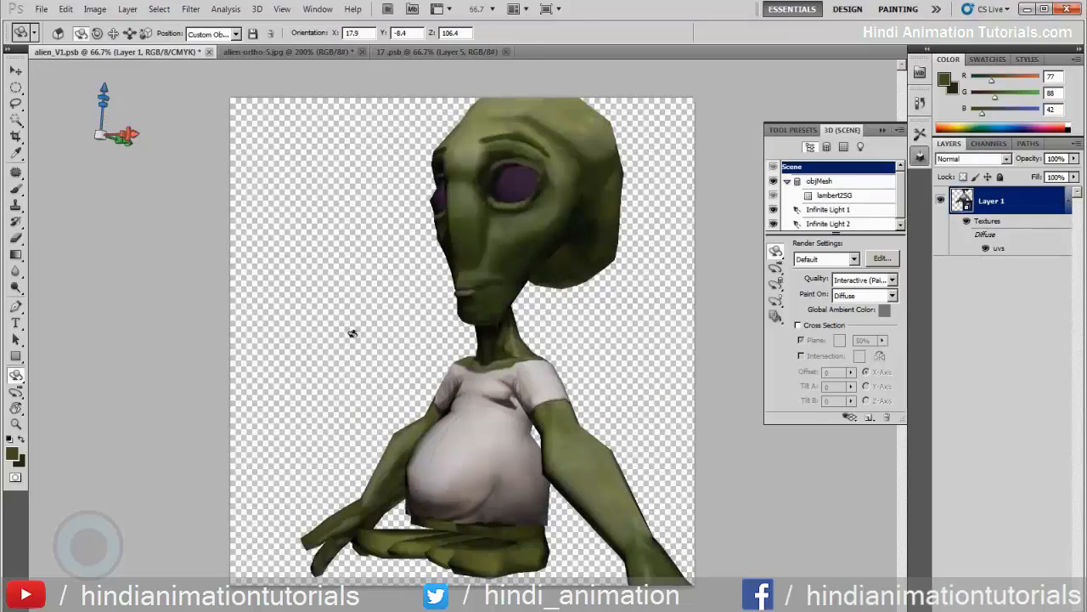
mouse_move(460, 349)
left_mouse_down()
mouse_move(465, 330)
mouse_move(328, 383)
mouse_move(315, 323)
mouse_move(310, 364)
mouse_move(587, 316)
mouse_move(564, 299)
left_mouse_up()
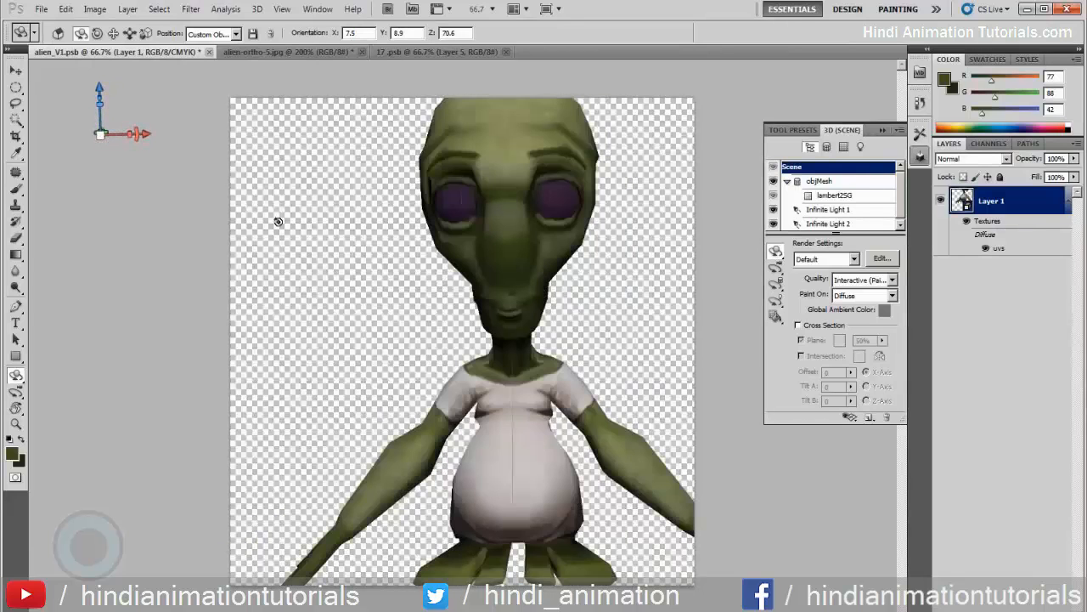
left_click(57, 34)
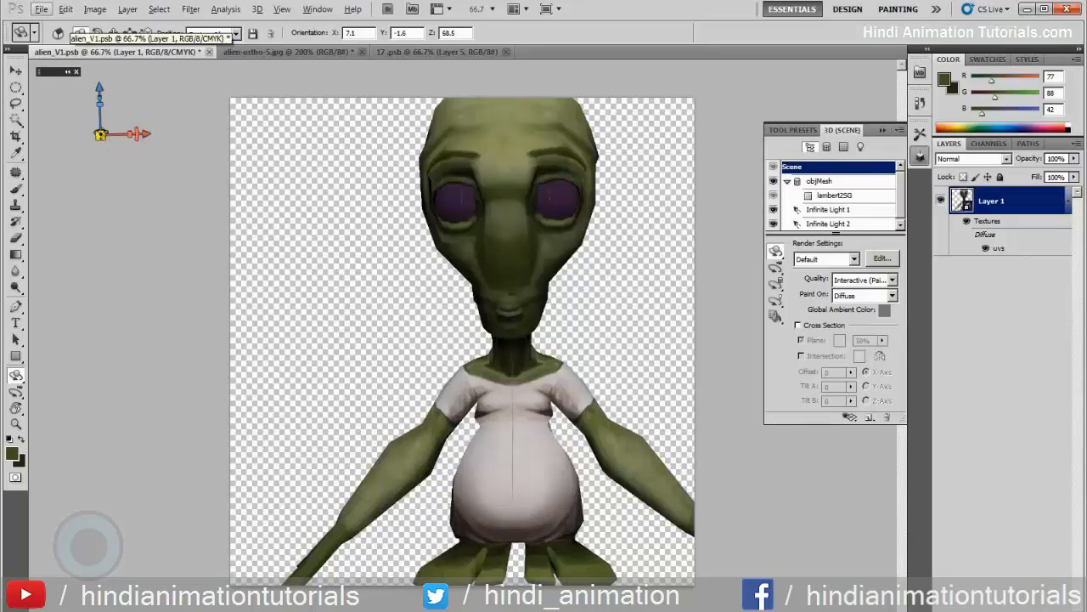
left_click_drag(137, 184, 159, 206)
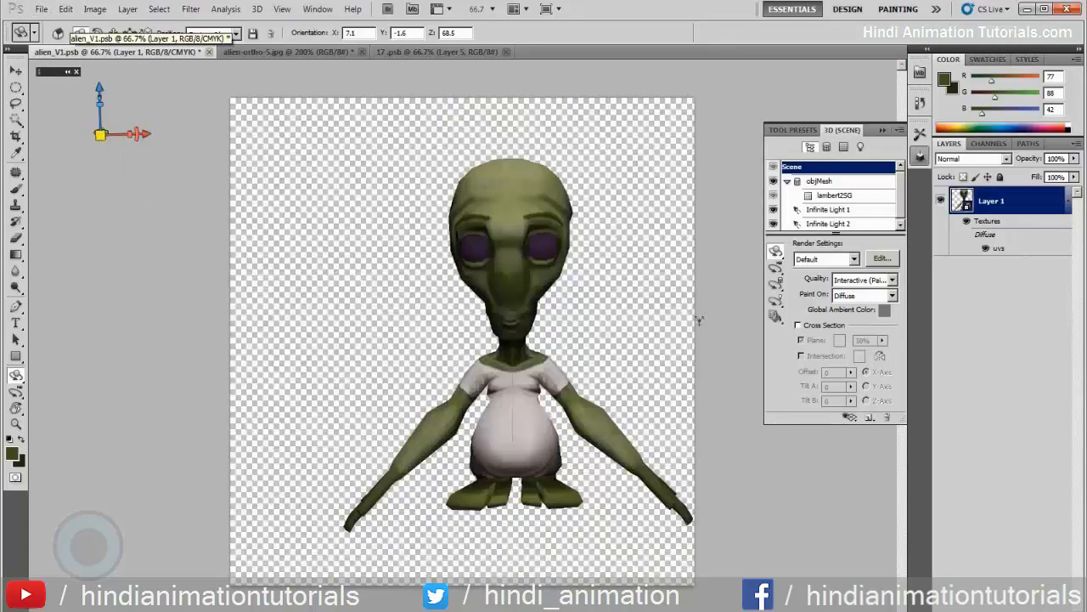
left_click_drag(431, 318, 533, 332)
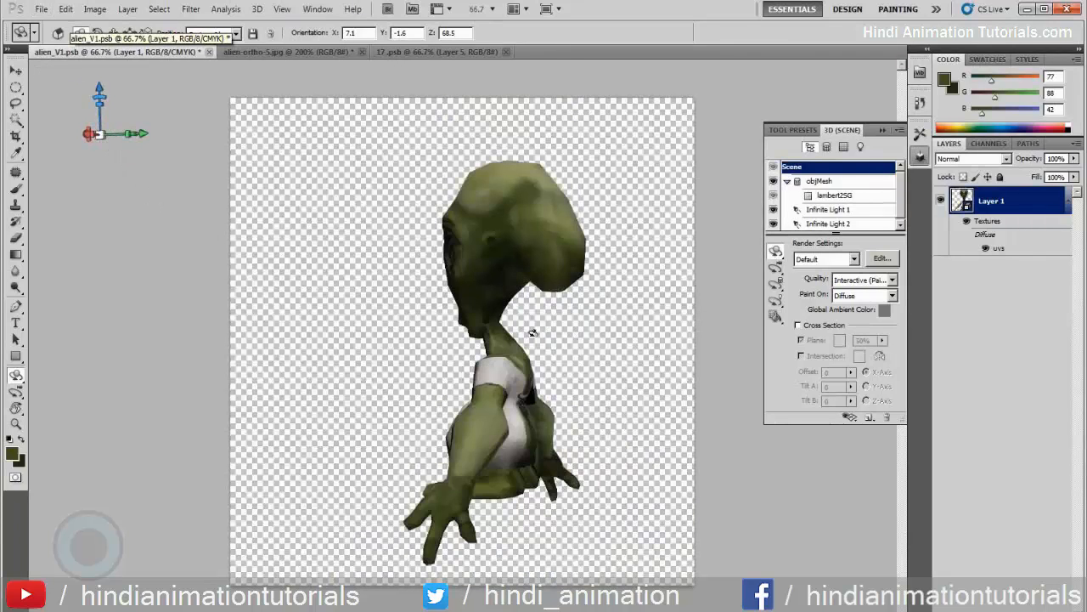
left_click_drag(428, 319, 650, 381)
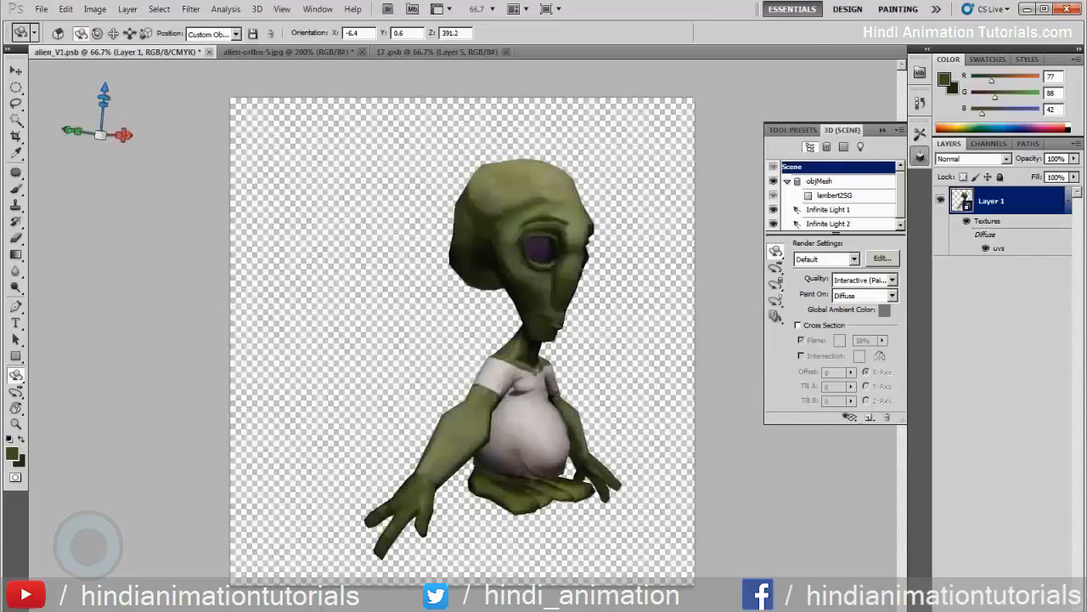
left_click_drag(421, 358, 472, 406)
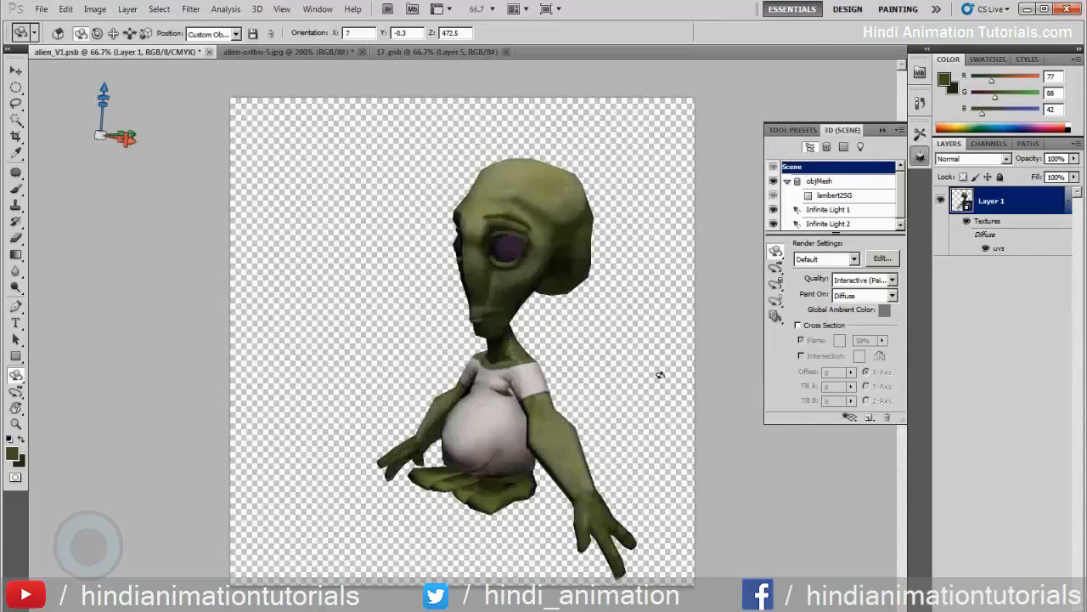
left_click_drag(657, 371, 676, 329)
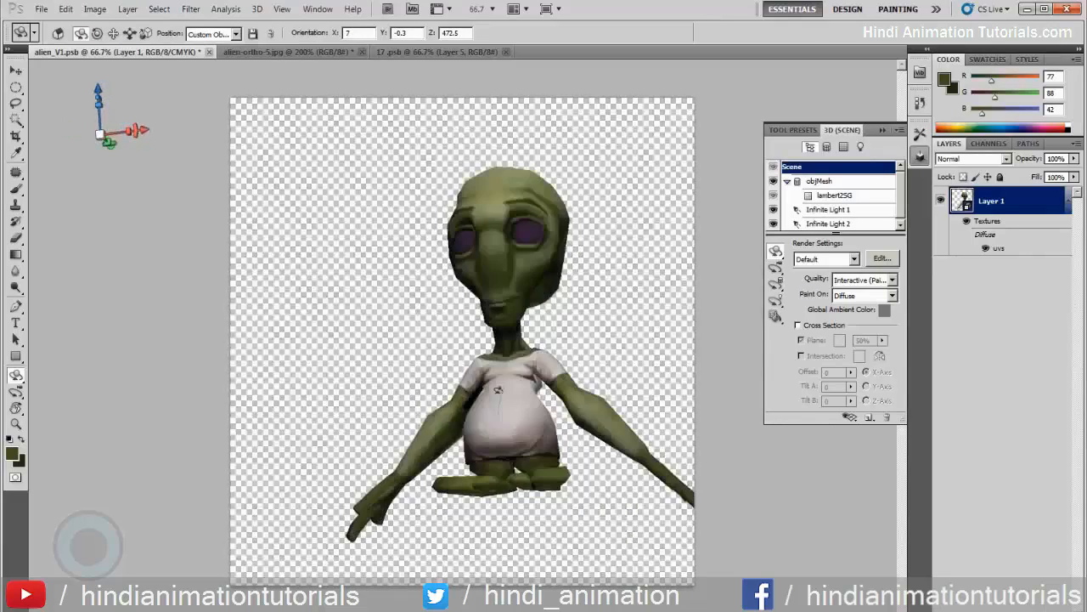
left_click_drag(599, 333, 472, 422)
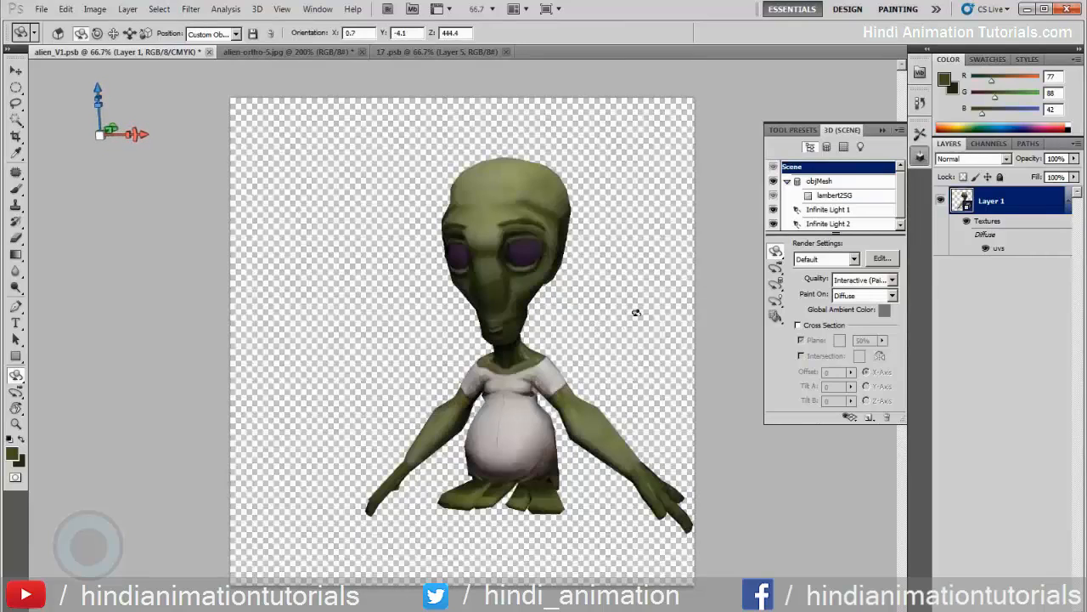
left_click_drag(636, 313, 619, 338)
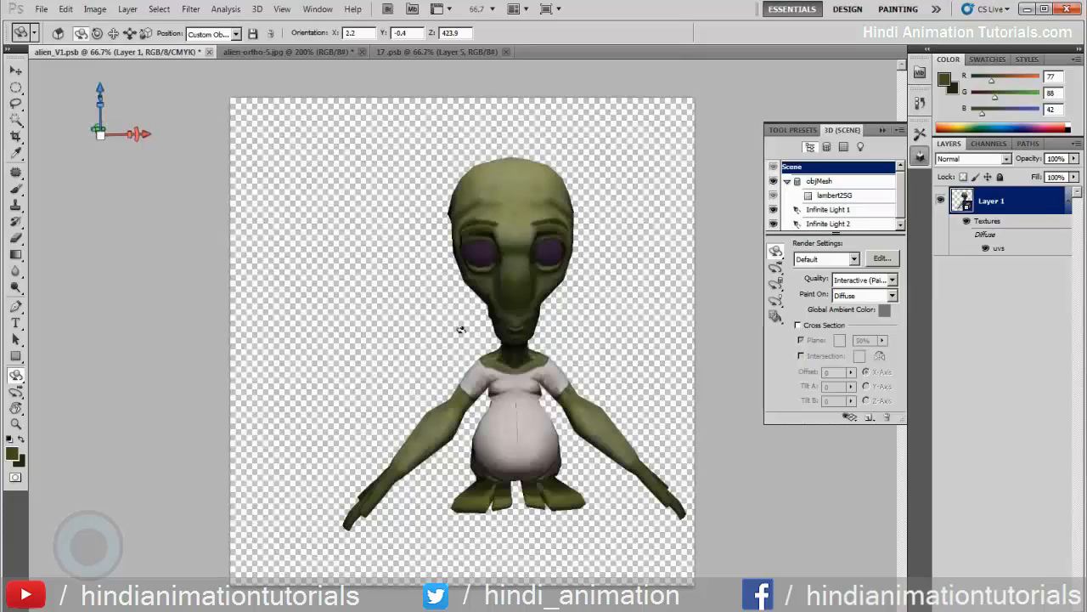
left_click_drag(461, 329, 631, 345)
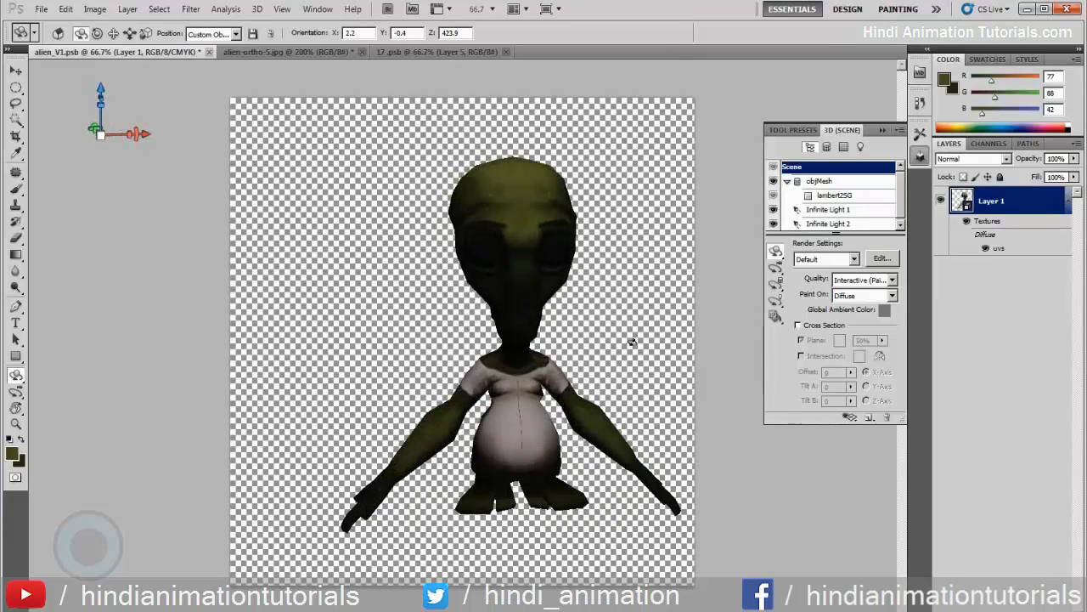